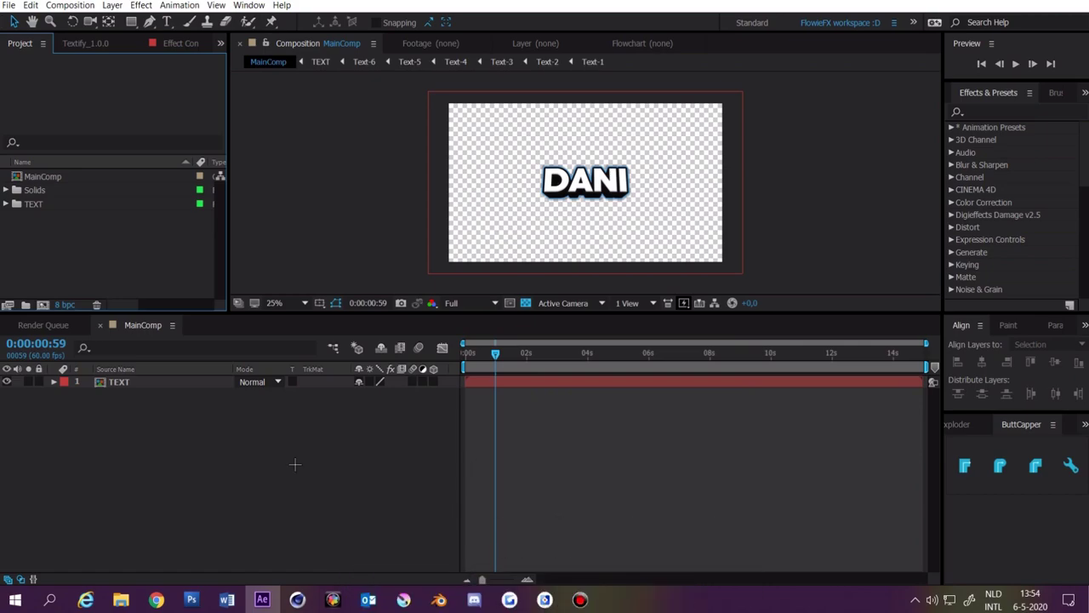
# Turn off the TEXT layer's visibility so the DANI title disappears
pyautogui.click(7, 382)
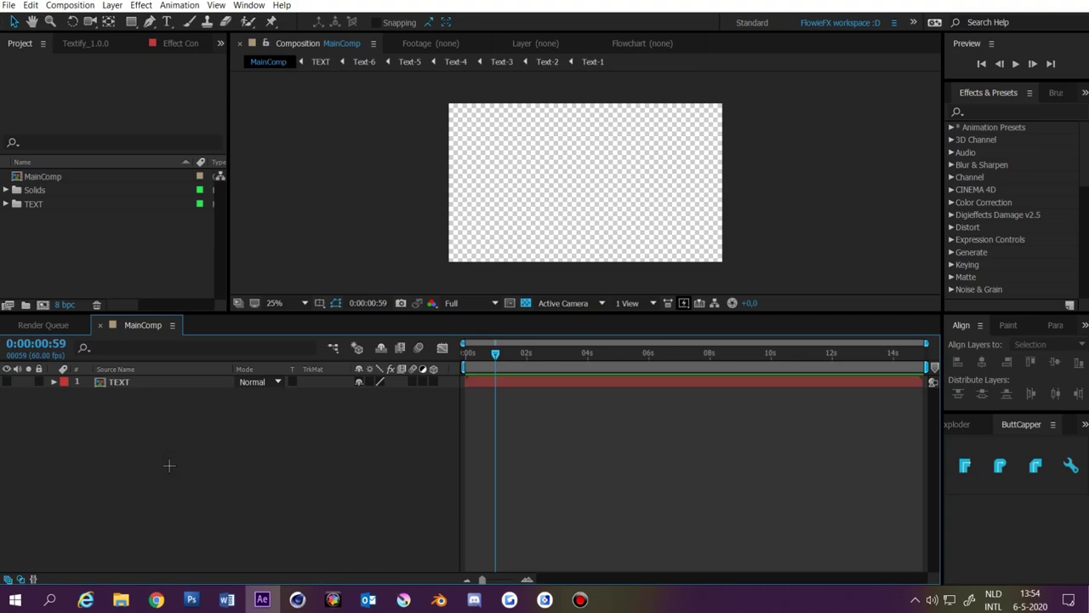
# Create a full-frame solid coloured medium royal blue (659AEB)
pyautogui.rightClick(168, 464)
pyautogui.moveTo(198, 345)
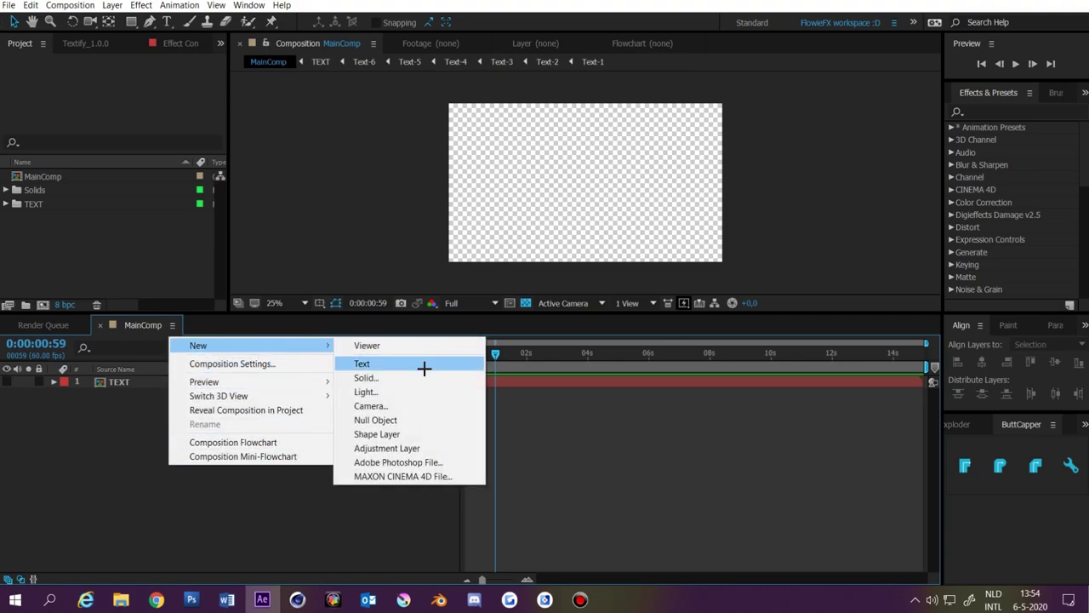
pyautogui.click(418, 377)
pyautogui.click(541, 472)
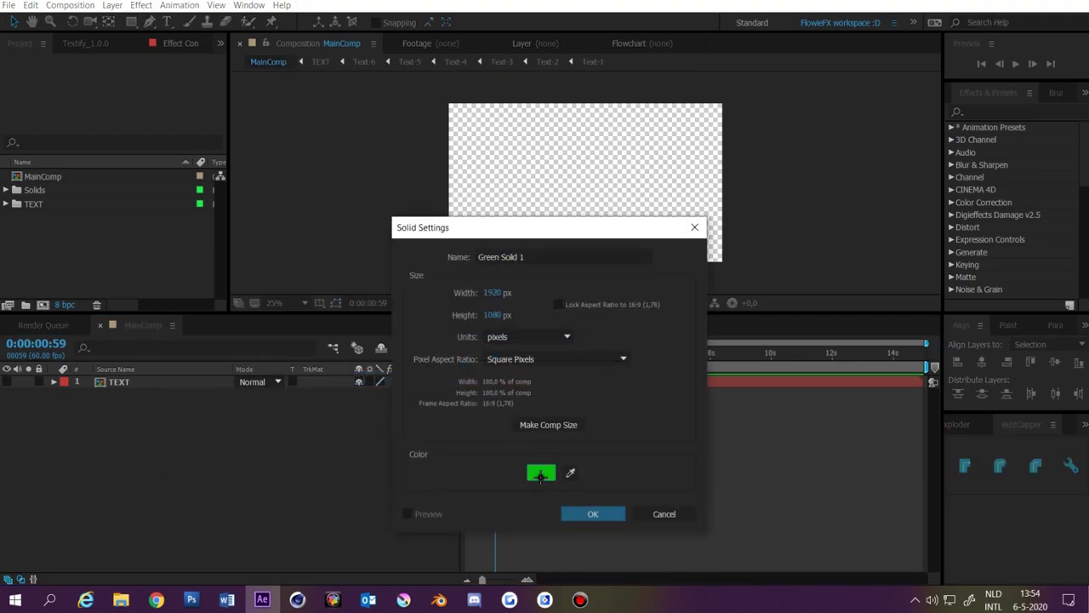
pyautogui.moveTo(566, 454); pyautogui.dragTo(566, 404)
pyautogui.click(471, 344)
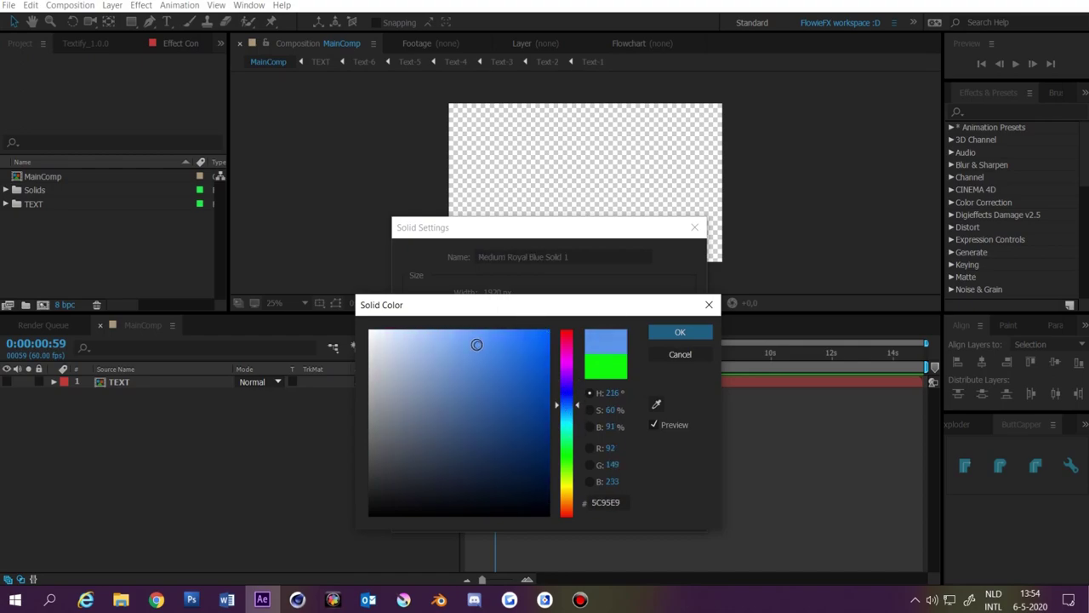
pyautogui.click(678, 331)
pyautogui.click(592, 514)
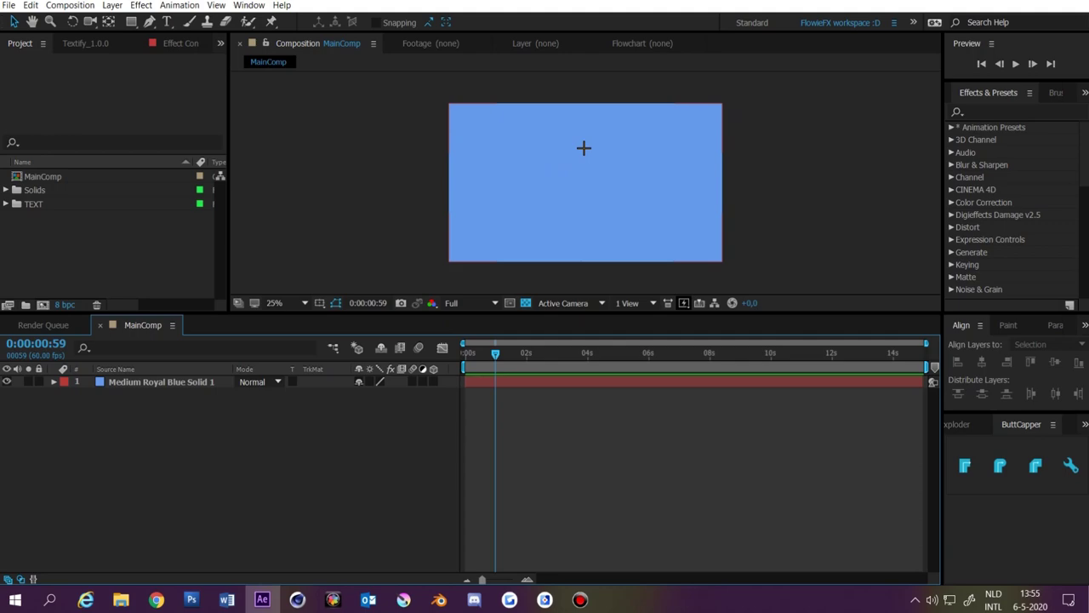
# Create a second medium royal blue solid layer with default settings
pyautogui.click(489, 440)
pyautogui.click(224, 438)
pyautogui.rightClick(196, 448)
pyautogui.click(406, 489)
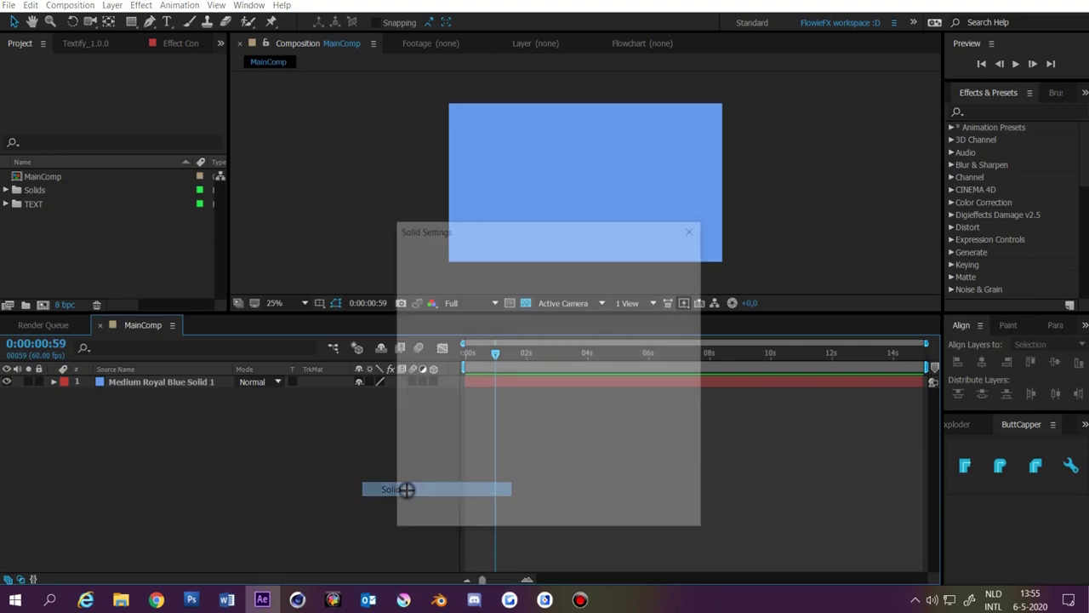
pyautogui.press('Return')
# Apply Trapcode Particular to the new solid by searching 'partic' in Effects & Presets
pyautogui.click(1017, 110)
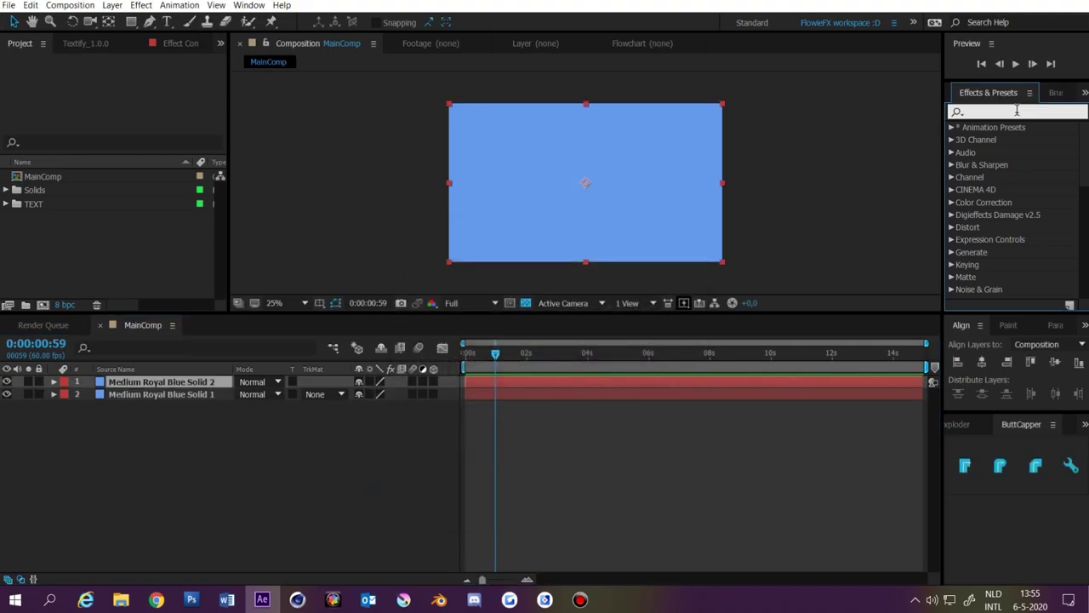
pyautogui.write('partic')
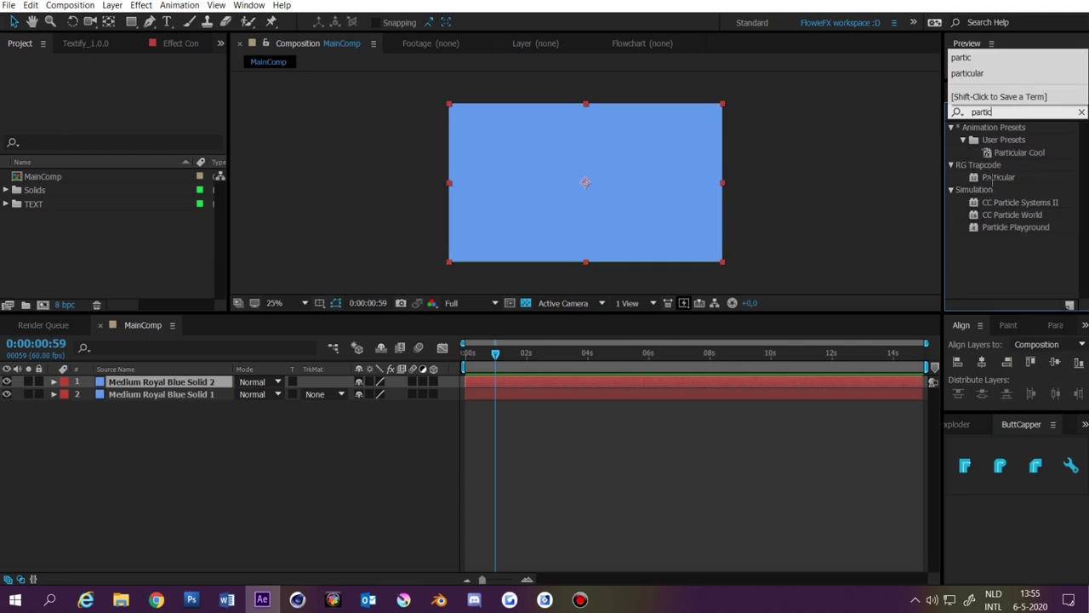
pyautogui.press('Return')
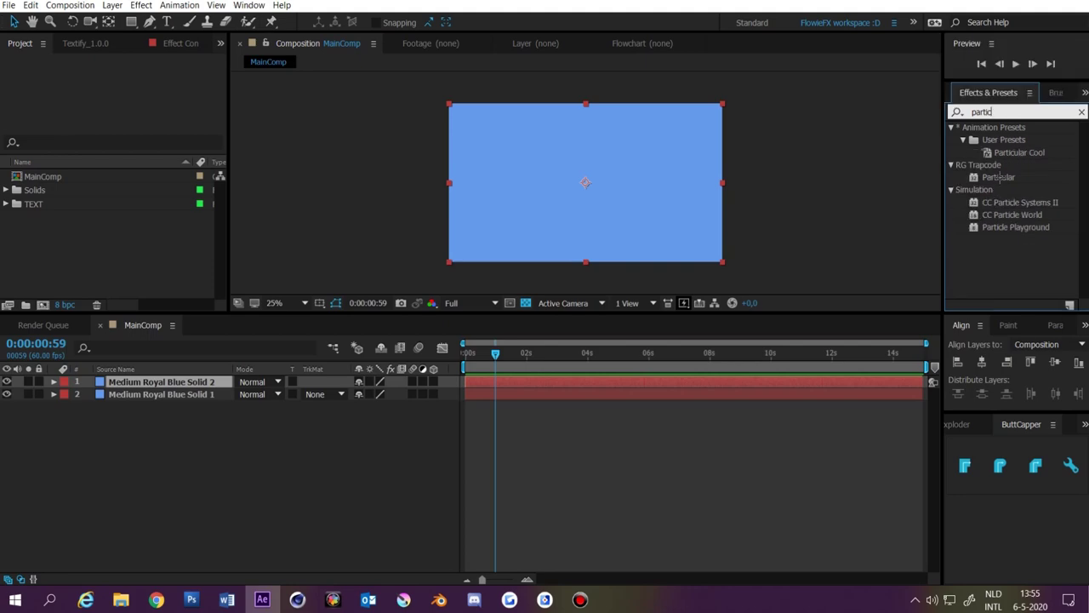
pyautogui.doubleClick(999, 176)
pyautogui.press('pageup')
pyautogui.press('pageup')
pyautogui.press('pageup')
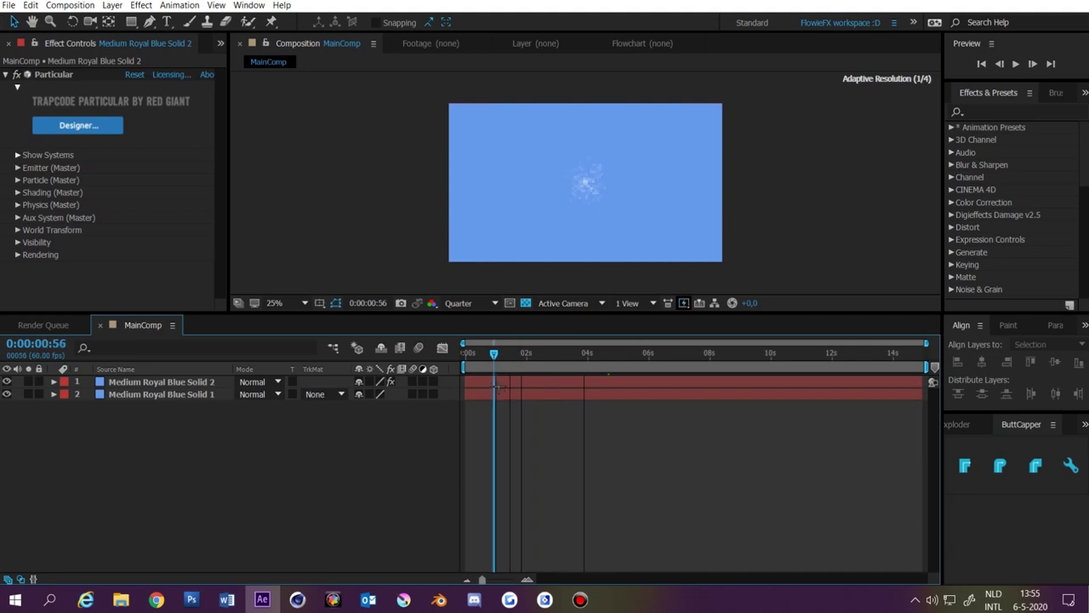
pyautogui.click(567, 165)
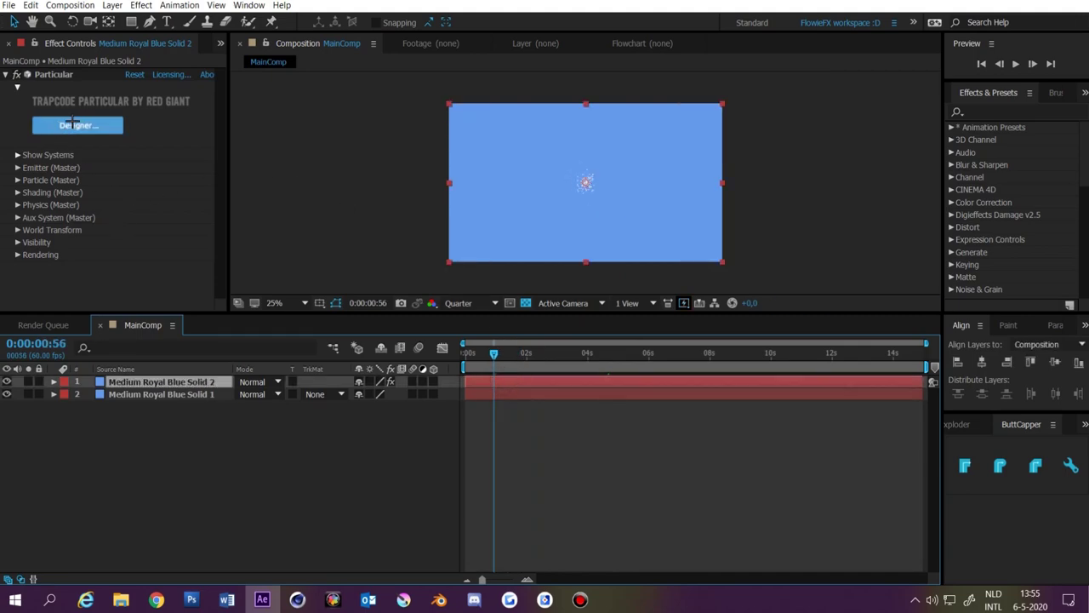
pyautogui.click(17, 86)
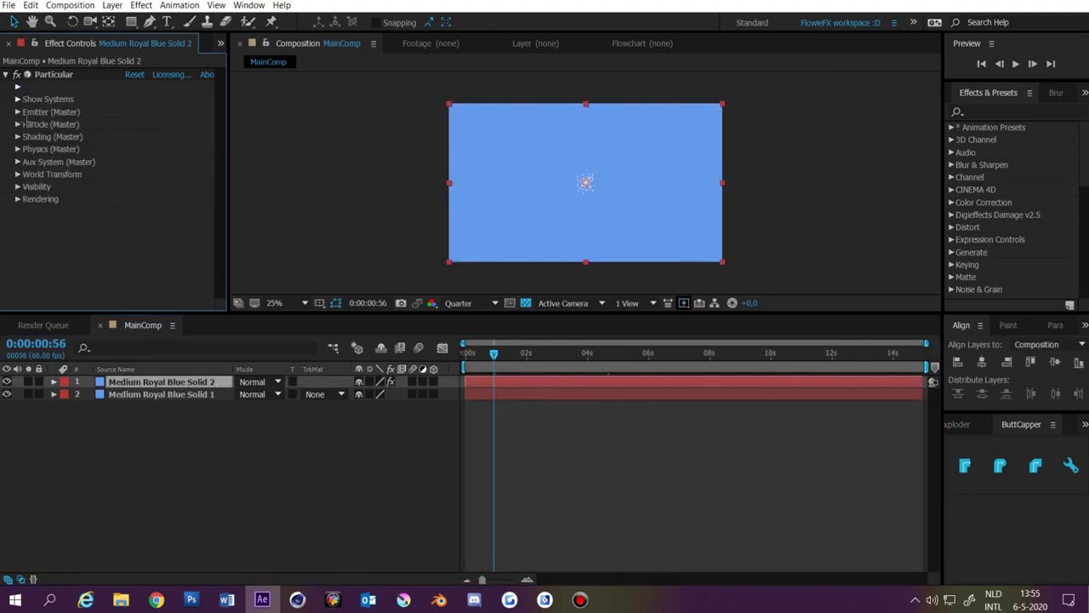
pyautogui.click(17, 85)
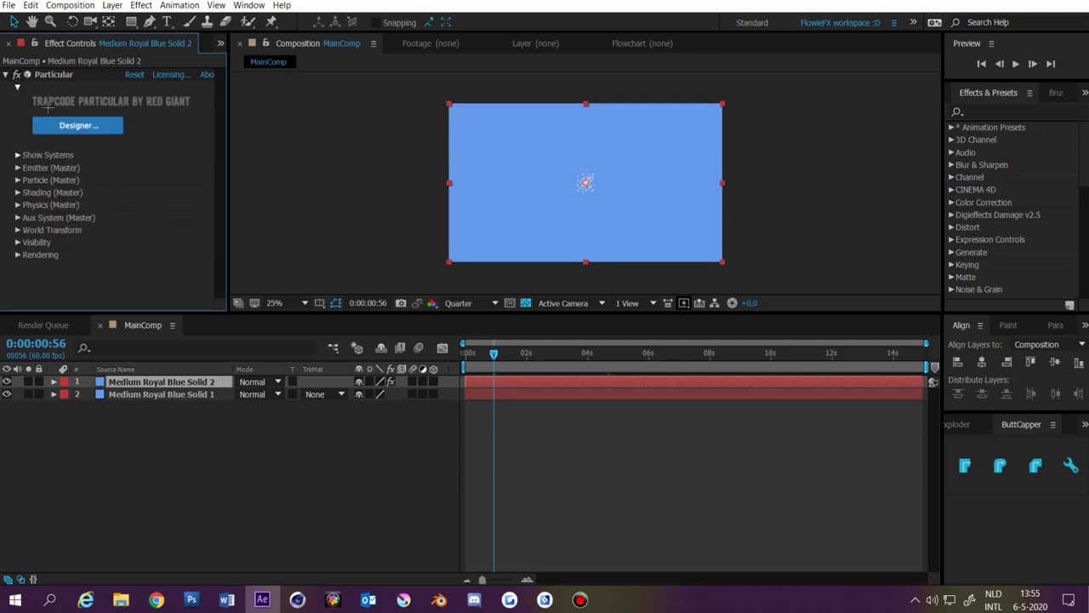
# In the Particular Designer, set 10 particles per second and a Sphere emitter
pyautogui.click(78, 125)
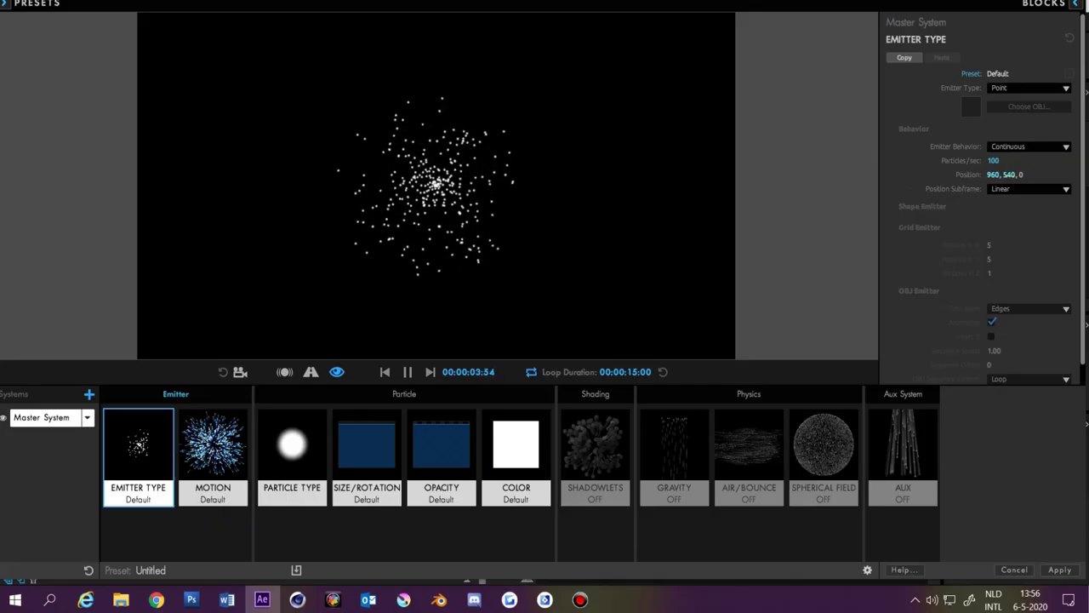
pyautogui.click(996, 160)
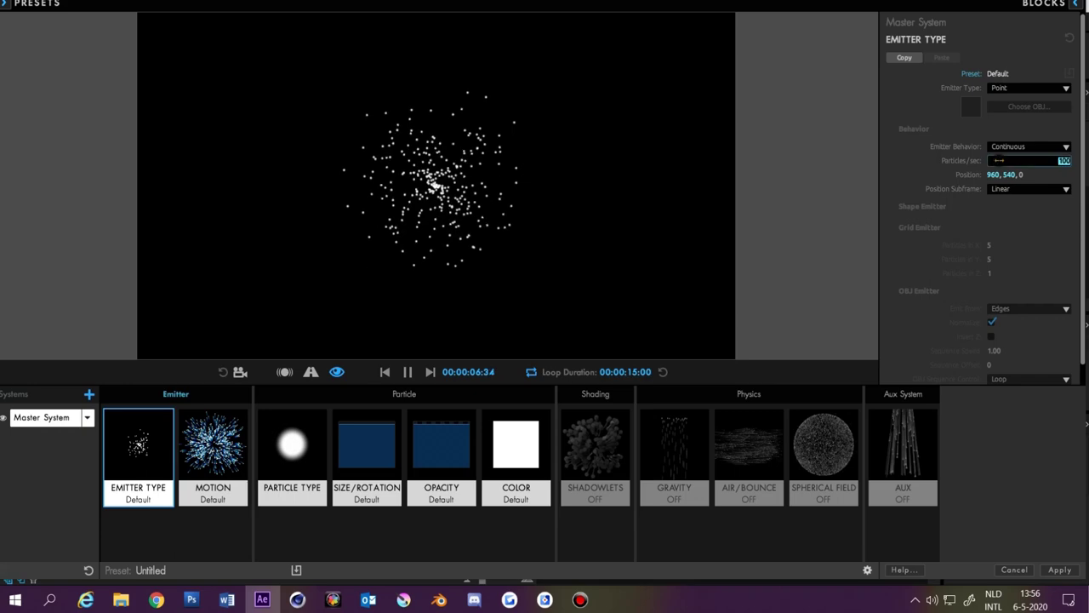
pyautogui.write('10')
pyautogui.press('Return')
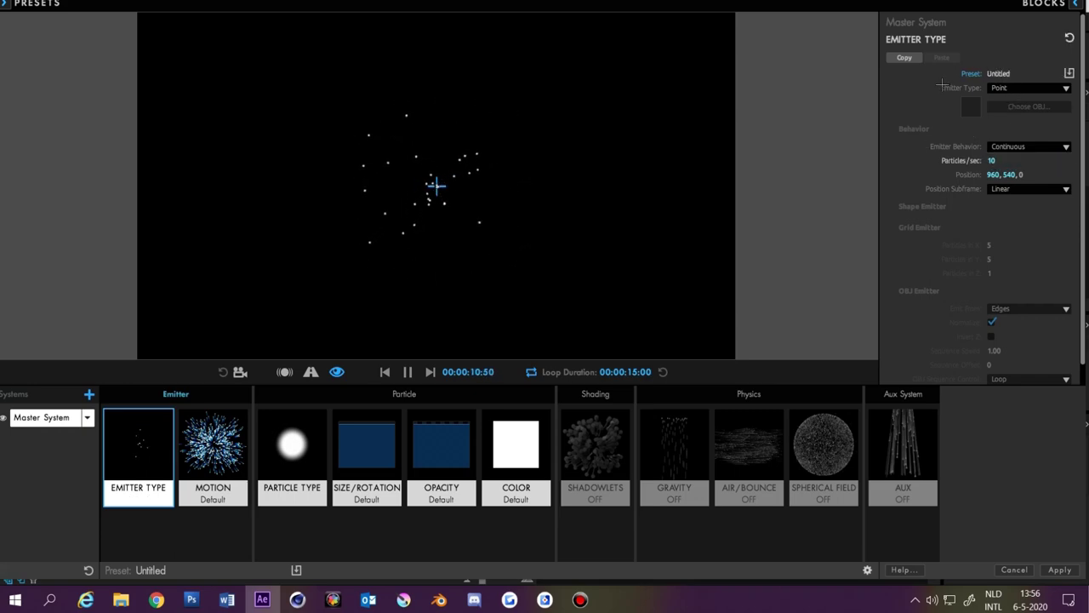
pyautogui.click(1000, 88)
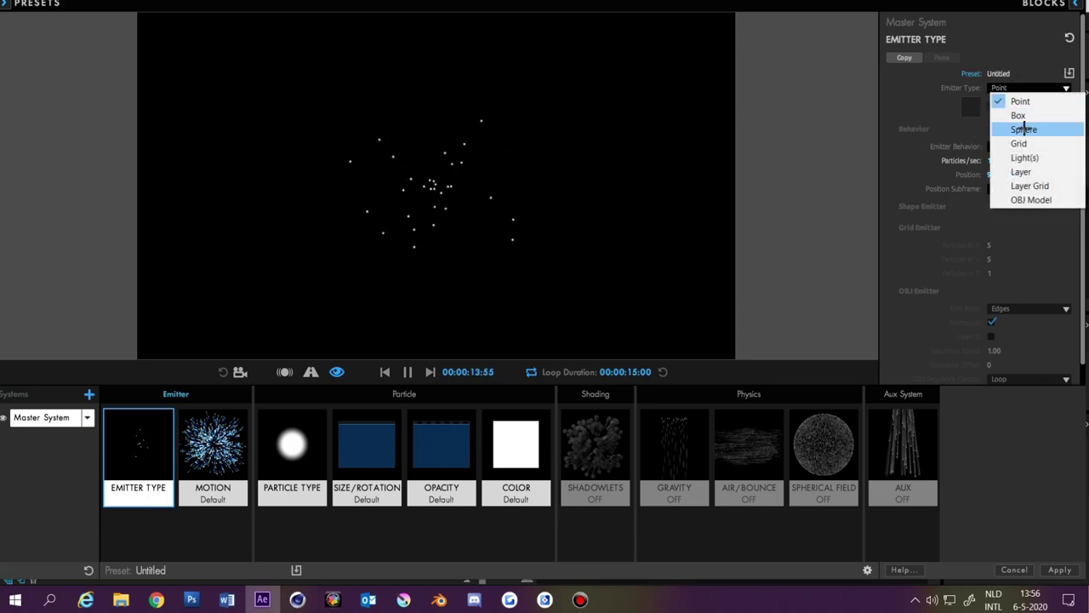
pyautogui.click(1021, 127)
# Size the emitter XYZ Individual at 2500, 1, 1 and move it below the frame
pyautogui.click(1017, 224)
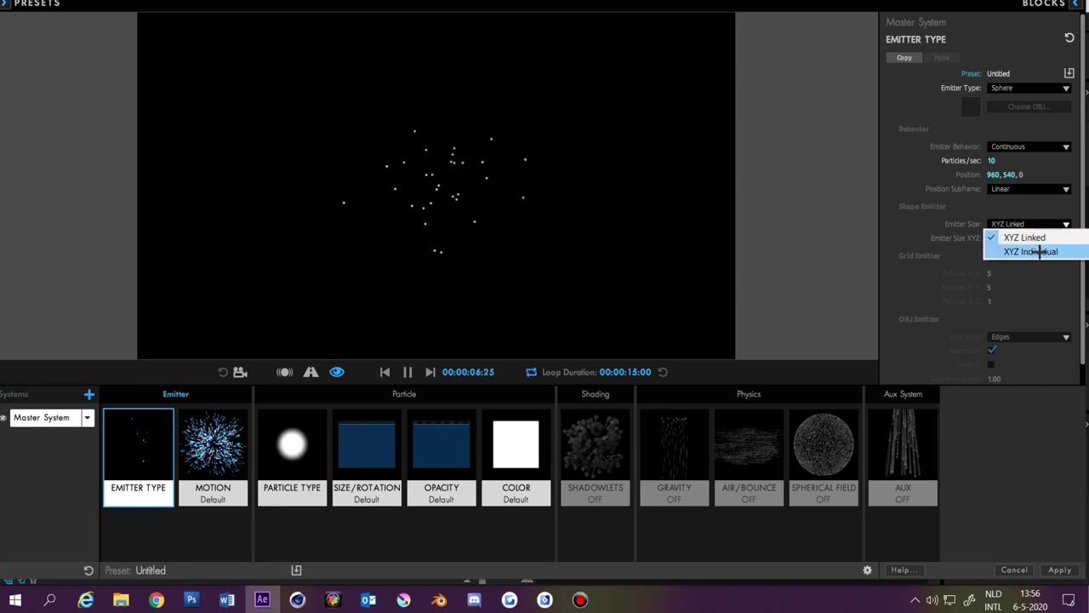
pyautogui.click(1040, 251)
pyautogui.moveTo(994, 239); pyautogui.dragTo(1001, 252)
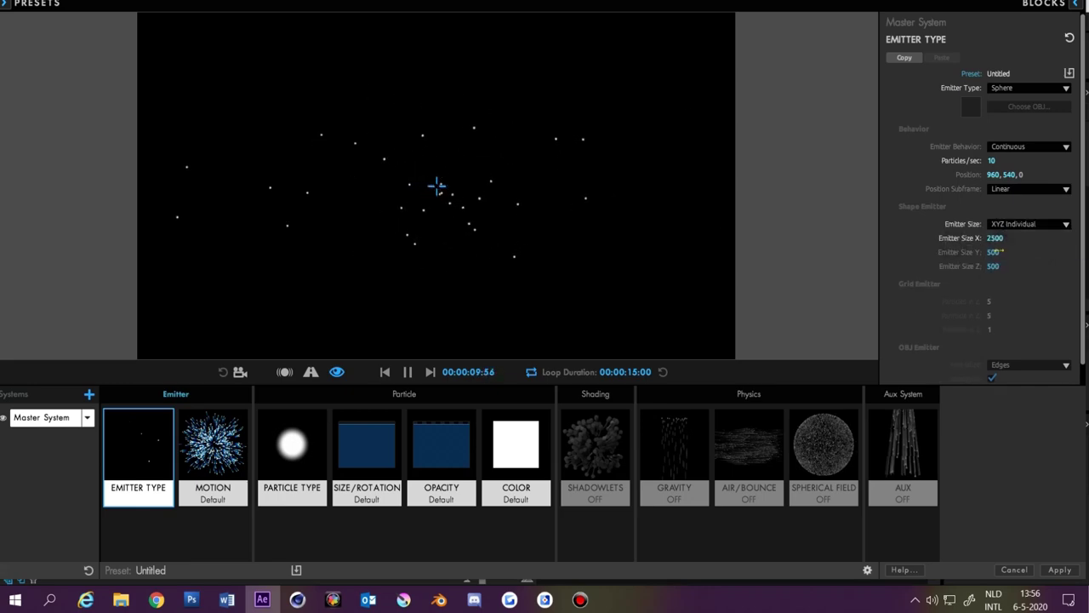
pyautogui.click(995, 252)
pyautogui.write('1')
pyautogui.press('Tab')
pyautogui.write('1')
pyautogui.press('Return')
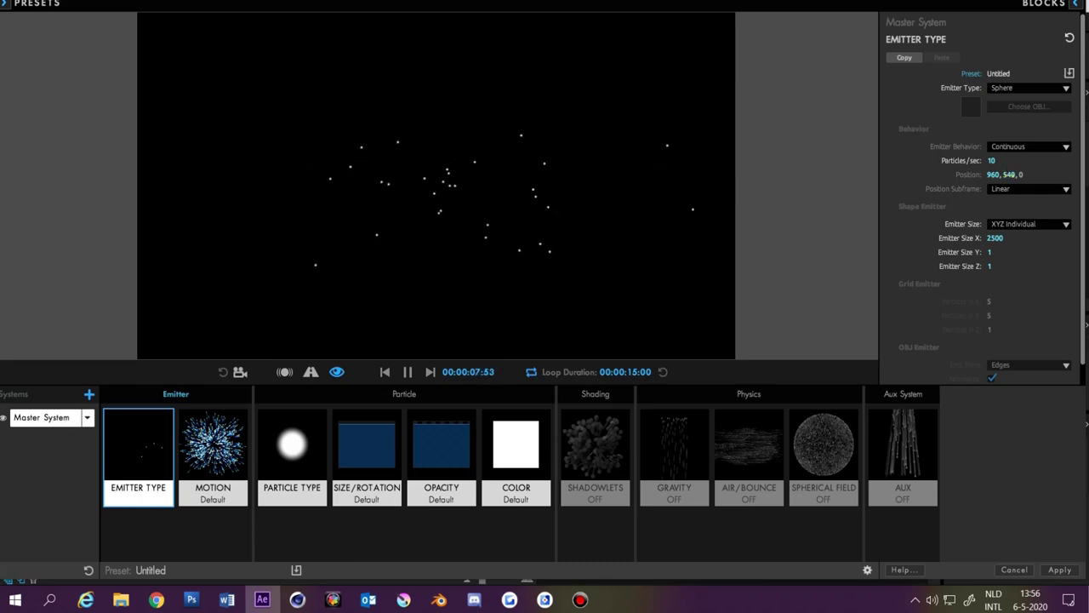
pyautogui.moveTo(1008, 174); pyautogui.dragTo(979, 174)
pyautogui.moveTo(1009, 174)
pyautogui.mouseDown()
pyautogui.moveTo(1055, 173)
pyautogui.moveTo(1034, 174)
pyautogui.mouseUp()
# Set particle gravity to -150 so the particles rise
pyautogui.click(667, 462)
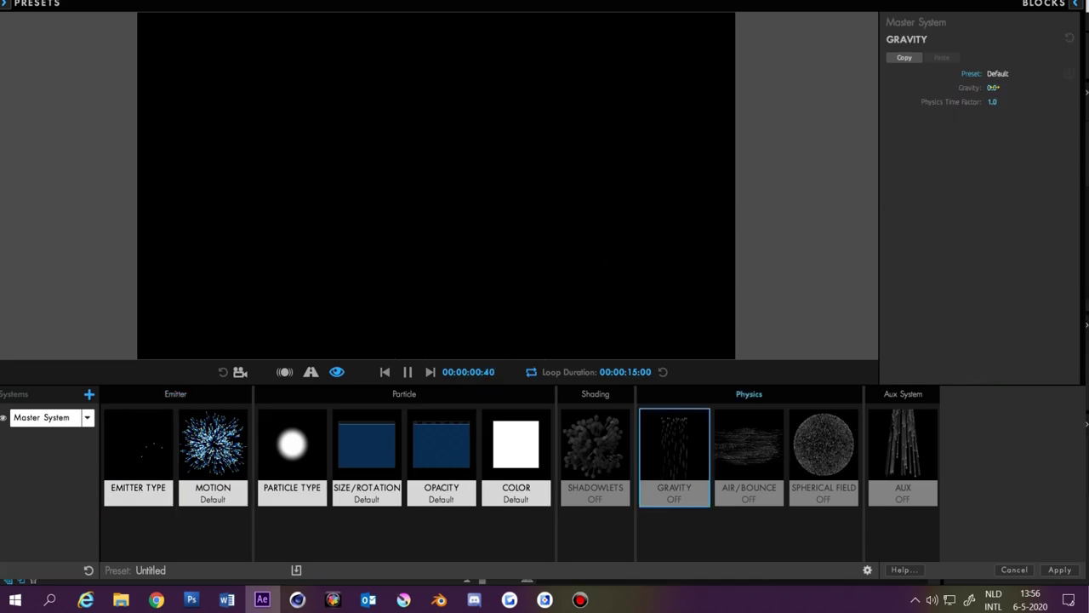
pyautogui.click(994, 88)
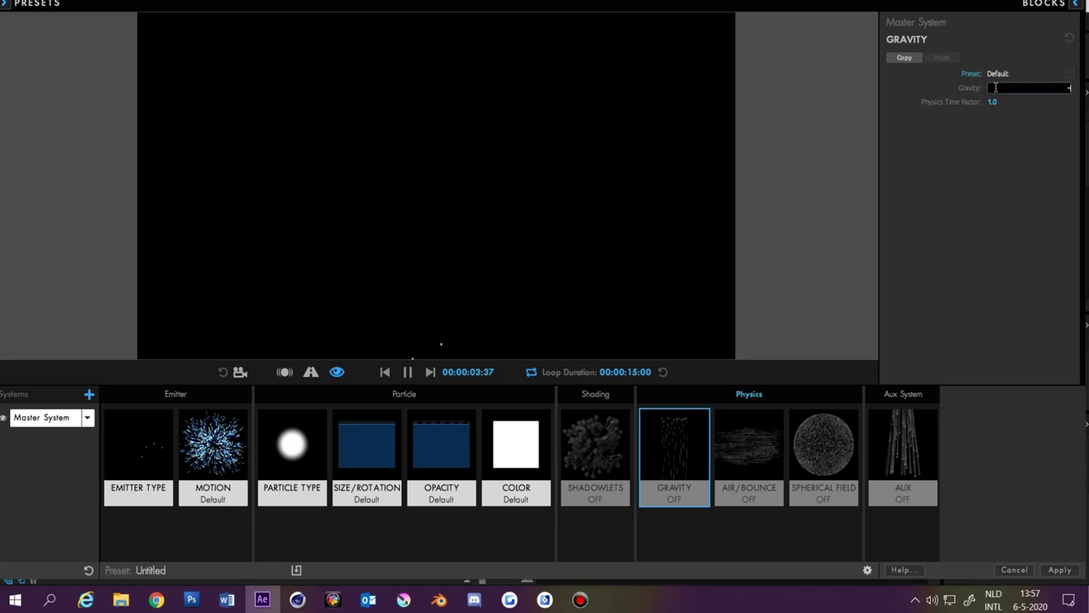
pyautogui.write('-150')
pyautogui.press('Return')
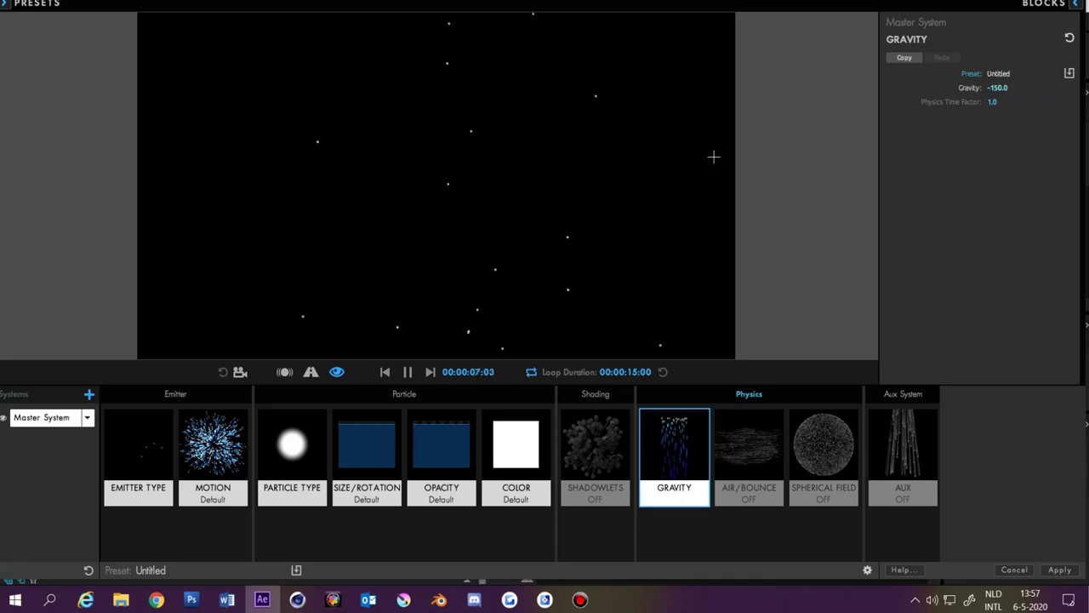
# Raise the particle velocity to 300 in the Motion settings
pyautogui.click(138, 451)
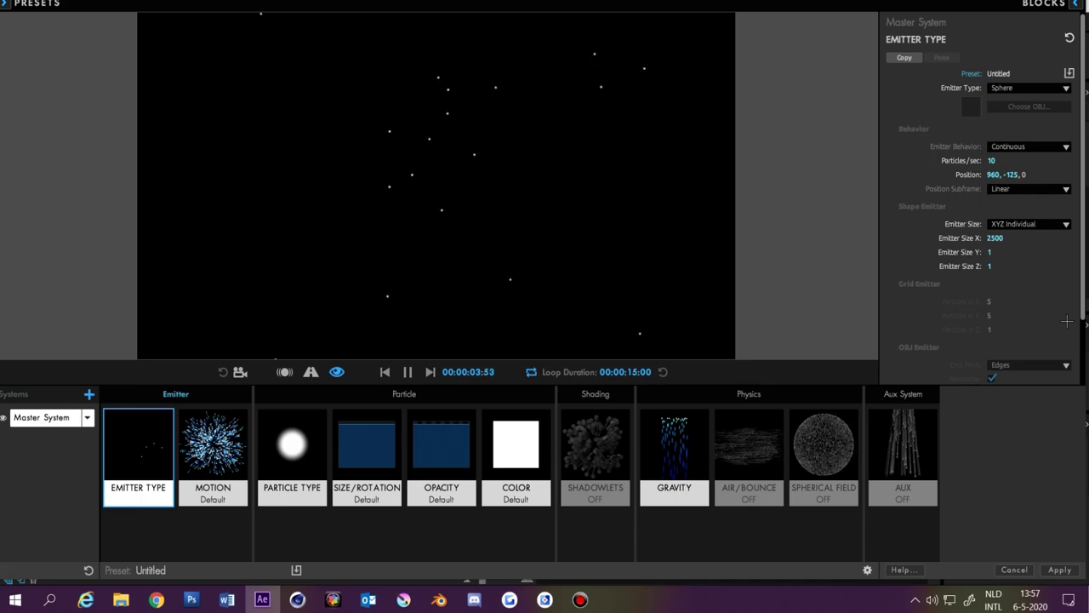
pyautogui.click(212, 447)
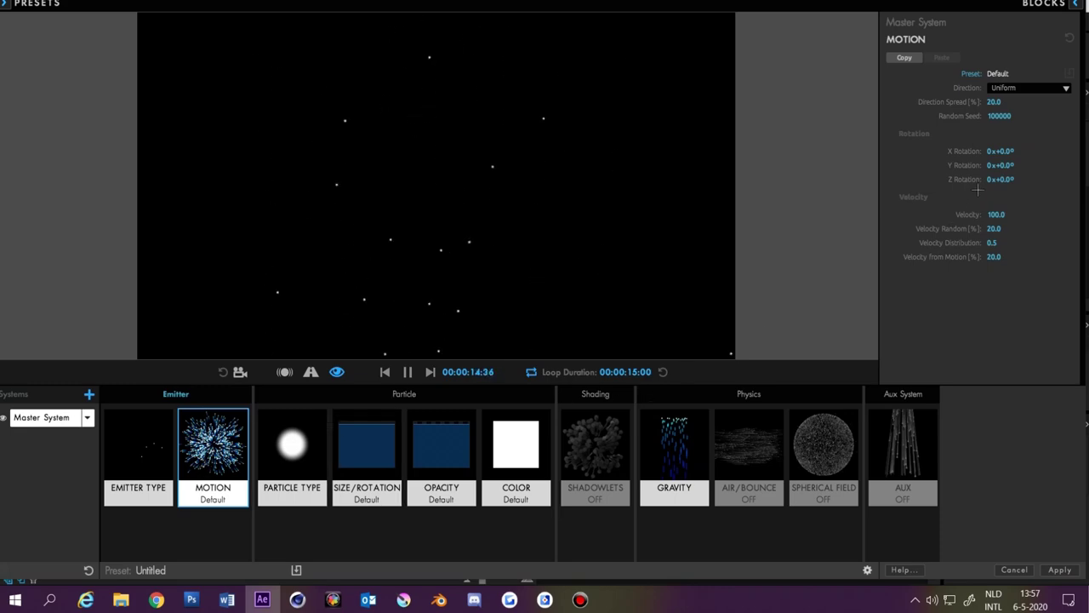
pyautogui.click(998, 215)
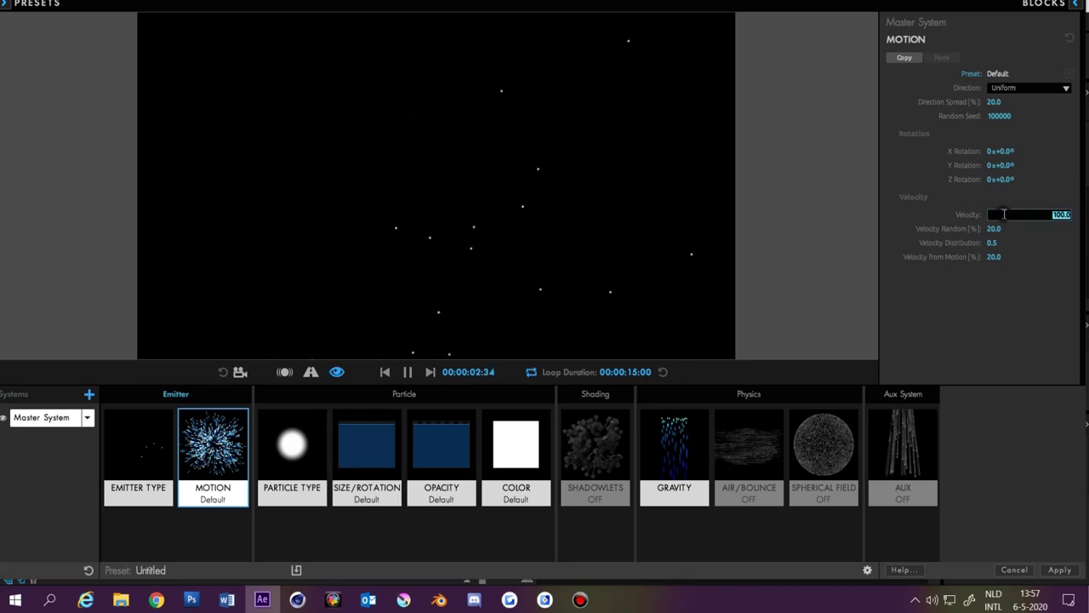
pyautogui.write('300')
pyautogui.press('Return')
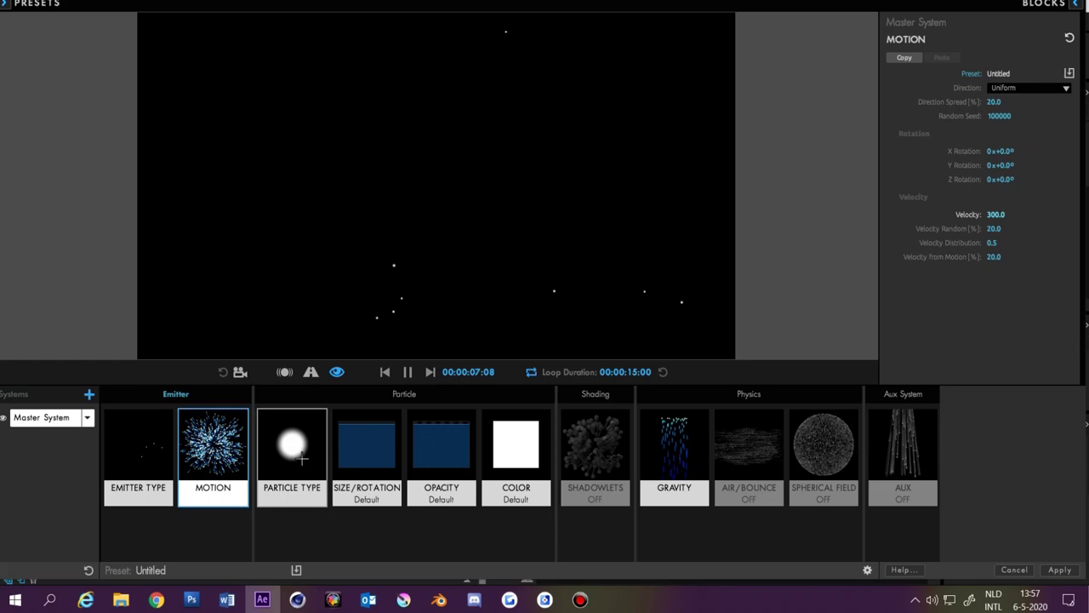
# Set the particle type to Textured Polygon Colorize
pyautogui.click(308, 452)
pyautogui.click(1030, 88)
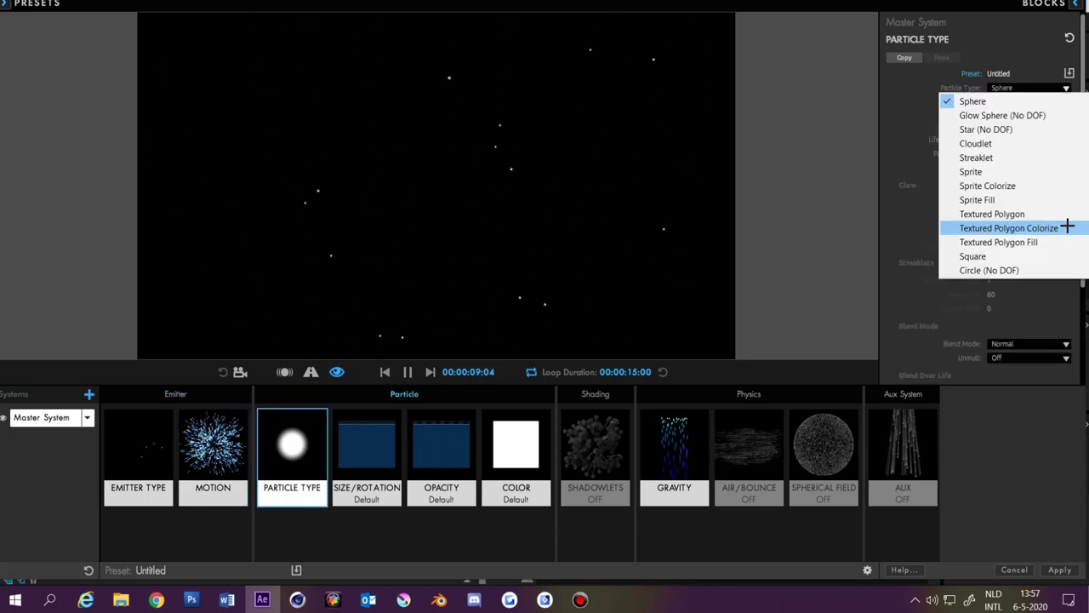
pyautogui.click(1066, 227)
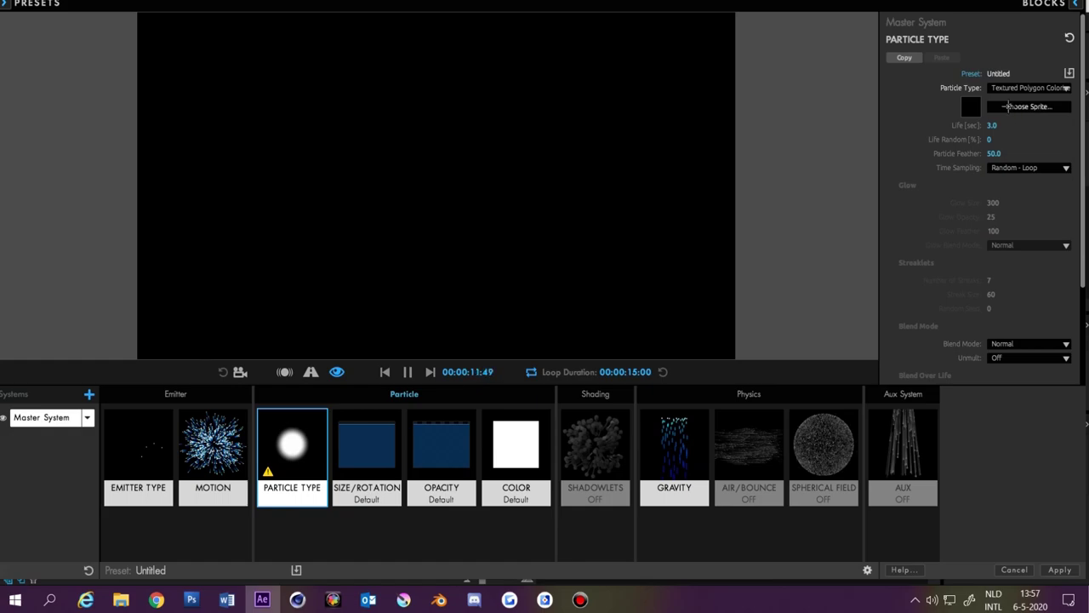
# Choose the custom Particle TRIANGLE sprite from the sprite library
pyautogui.click(1008, 106)
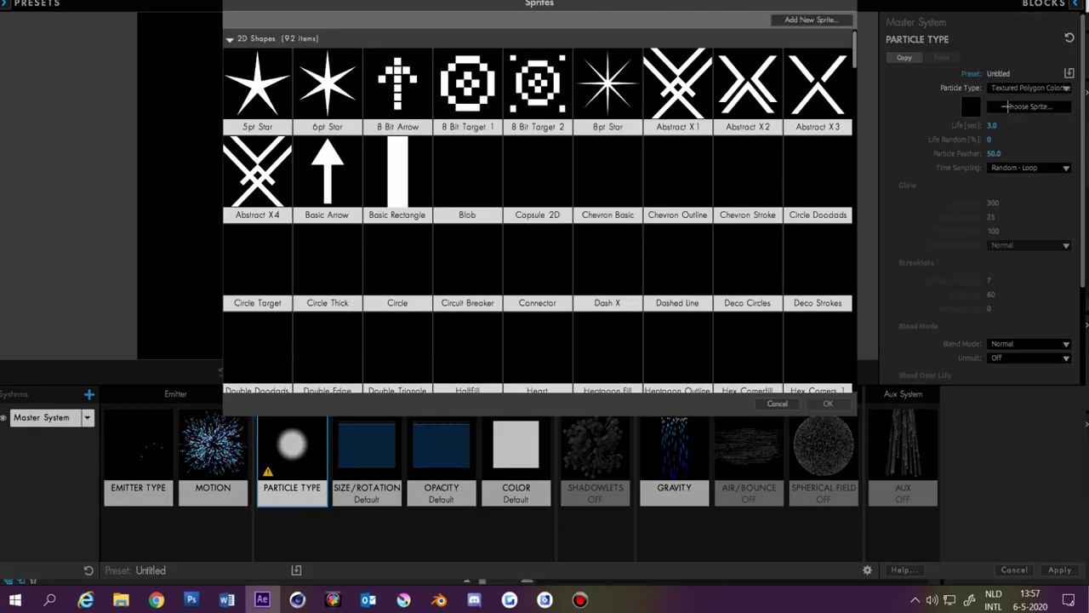
pyautogui.scroll(-1, 599, 203)
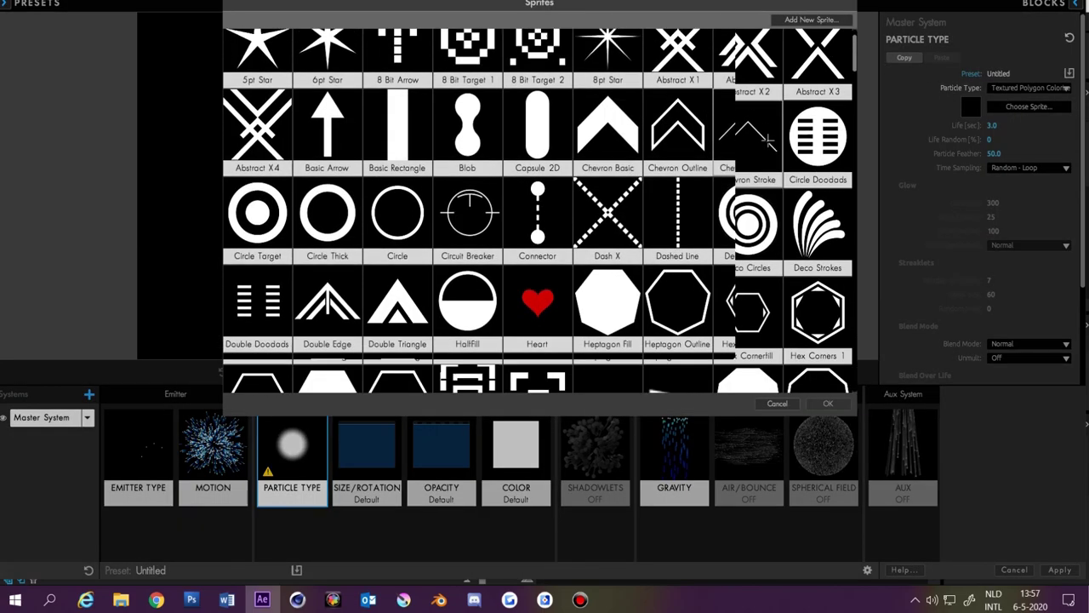
pyautogui.scroll(-2, 599, 202)
pyautogui.scroll(-2, 599, 202)
pyautogui.scroll(-4, 599, 203)
pyautogui.scroll(-2, 681, 170)
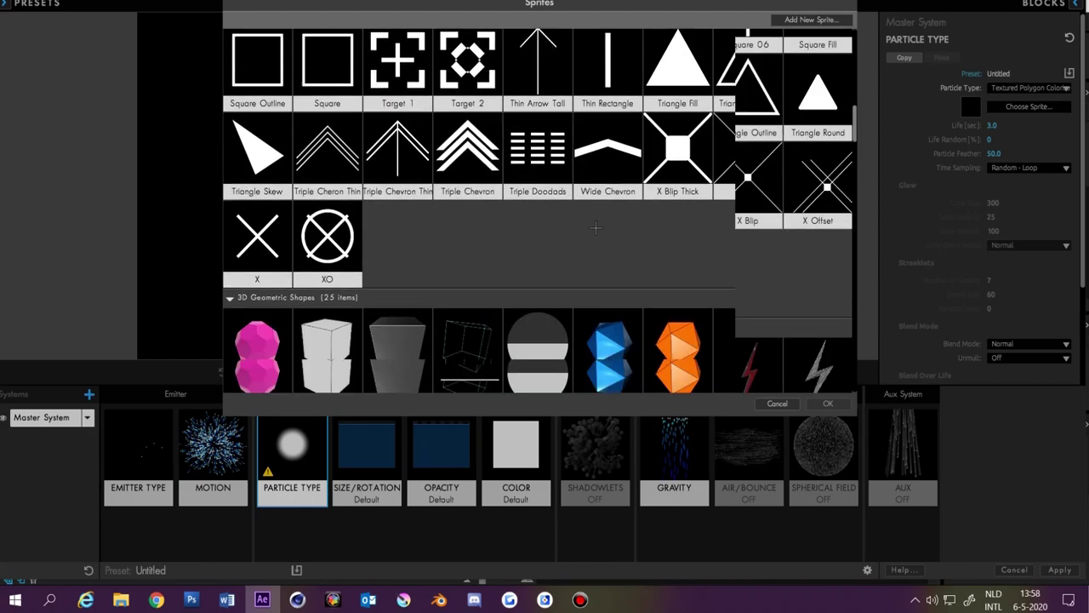
pyautogui.scroll(-1, 830, 94)
pyautogui.moveTo(854, 119); pyautogui.dragTo(854, 341)
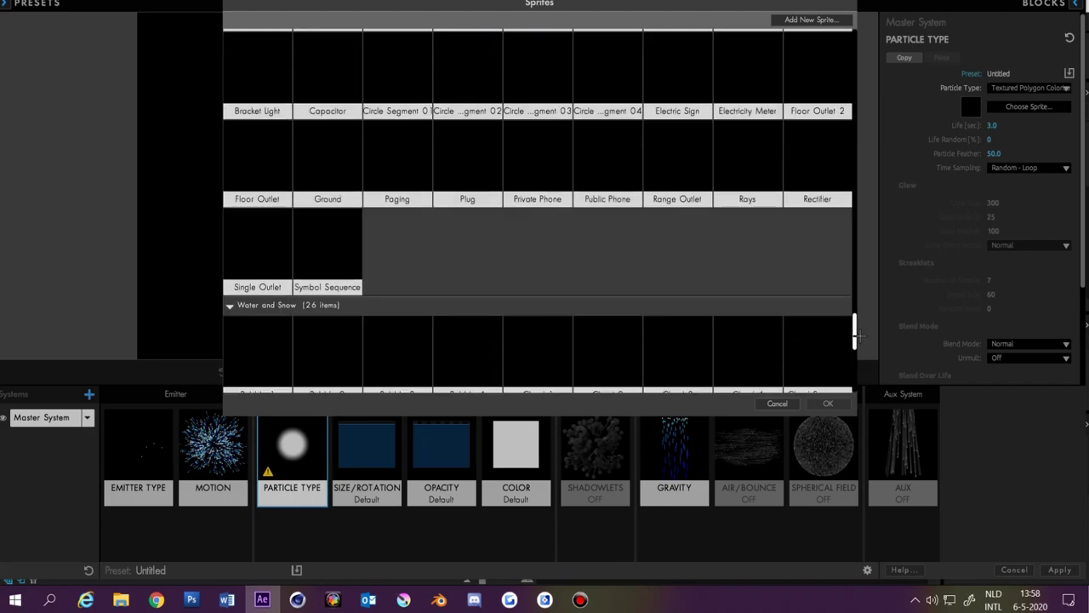
pyautogui.scroll(-2, 575, 298)
pyautogui.scroll(-2, 576, 297)
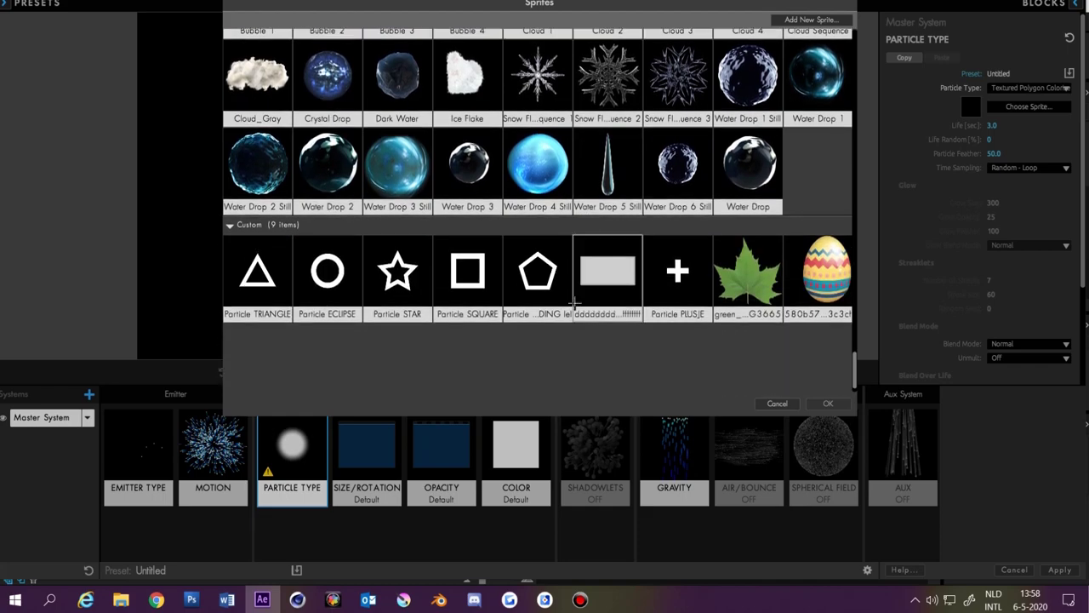
pyautogui.doubleClick(255, 277)
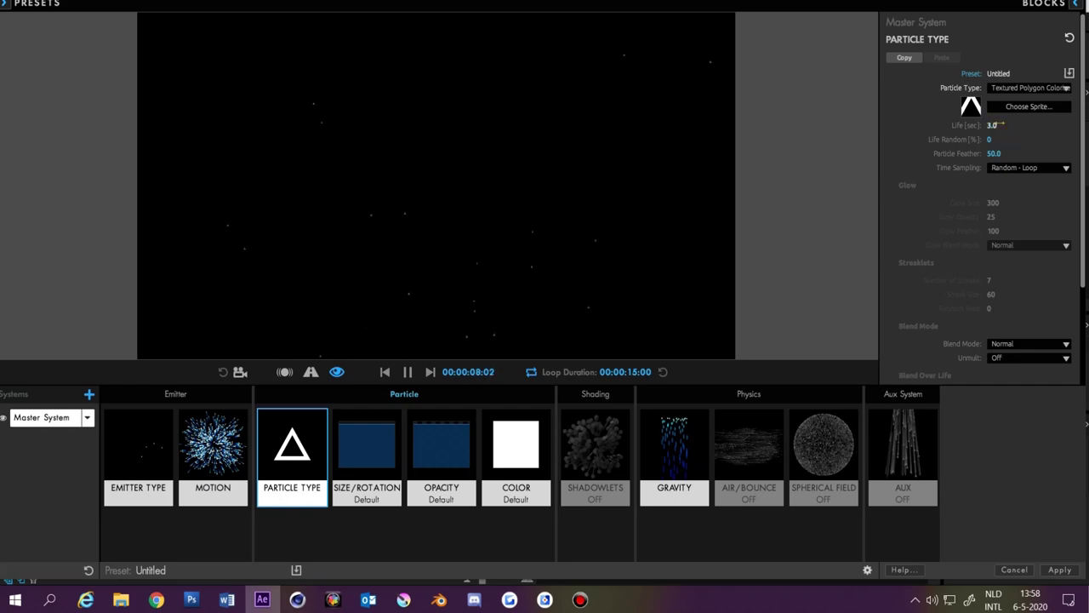
# Set particle life to 10, feather to 0, size to 150, and Z rotation speed to 0.2
pyautogui.moveTo(998, 124); pyautogui.dragTo(967, 134)
pyautogui.moveTo(996, 153); pyautogui.dragTo(969, 162)
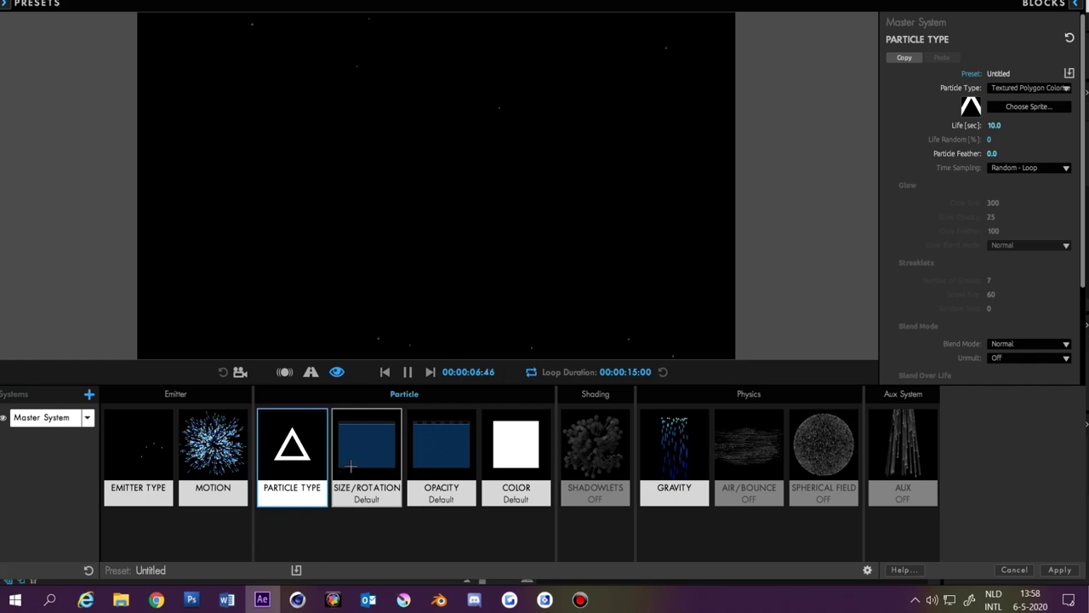
pyautogui.click(346, 456)
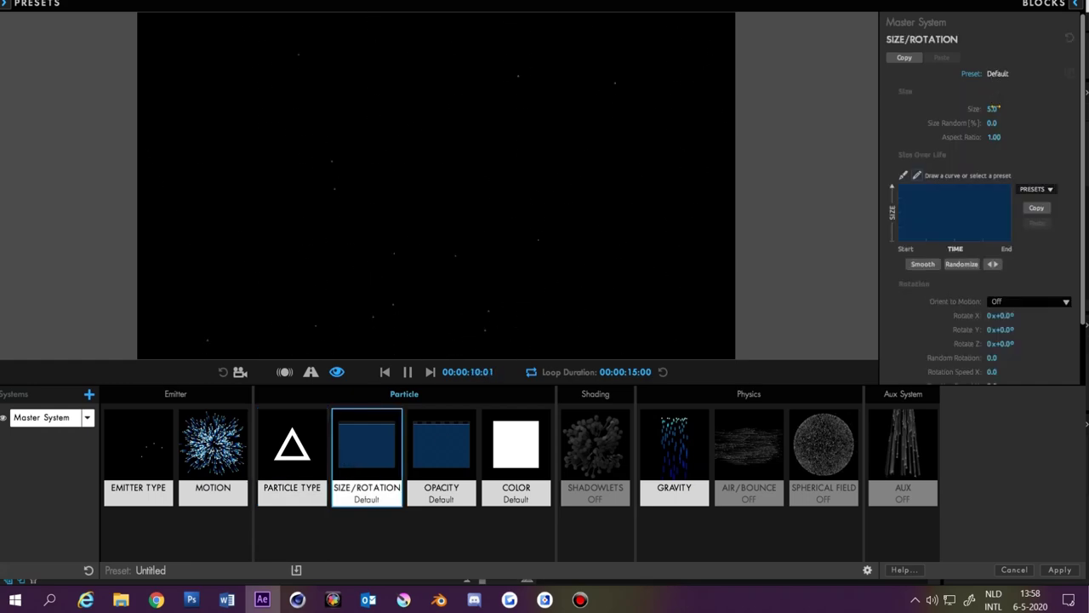
pyautogui.write('150')
pyautogui.press('Return')
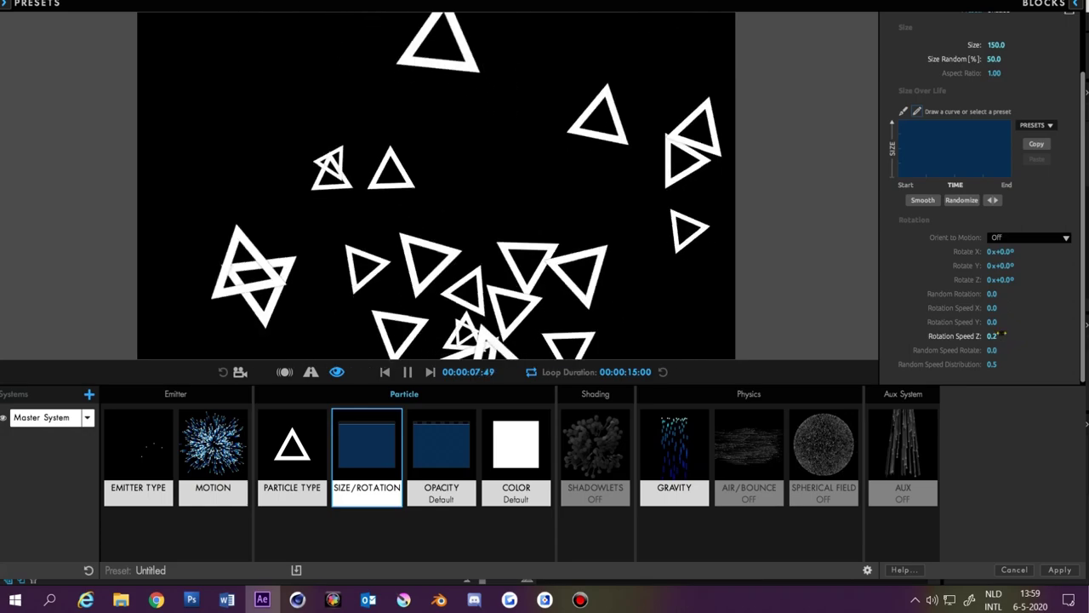
pyautogui.click(1059, 338)
# Colour particles Random from Gradient using the cyan-to-blue gradient preset
pyautogui.click(516, 447)
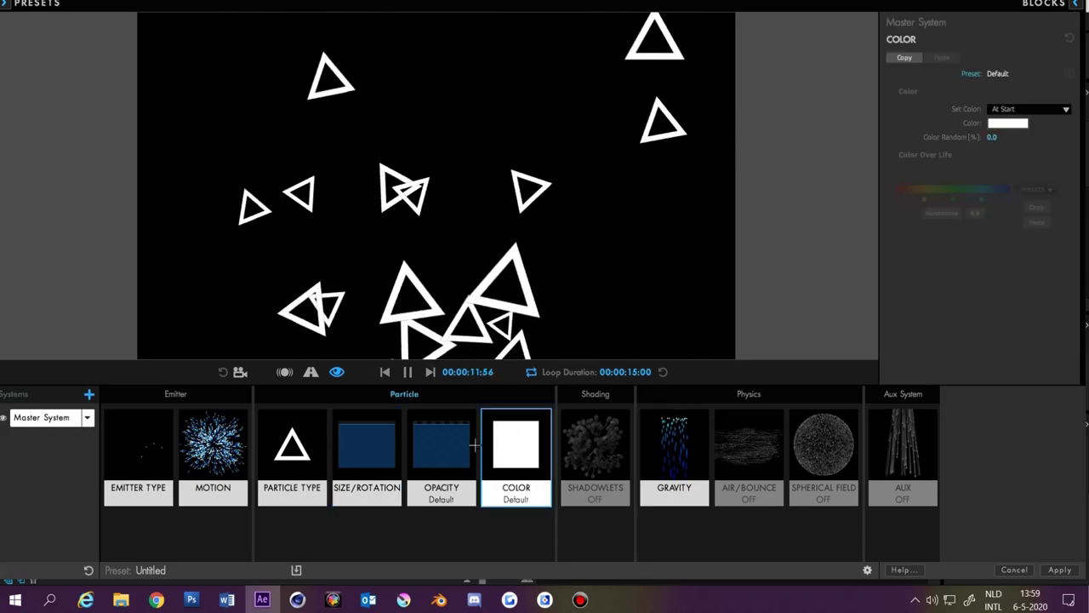
pyautogui.click(1028, 109)
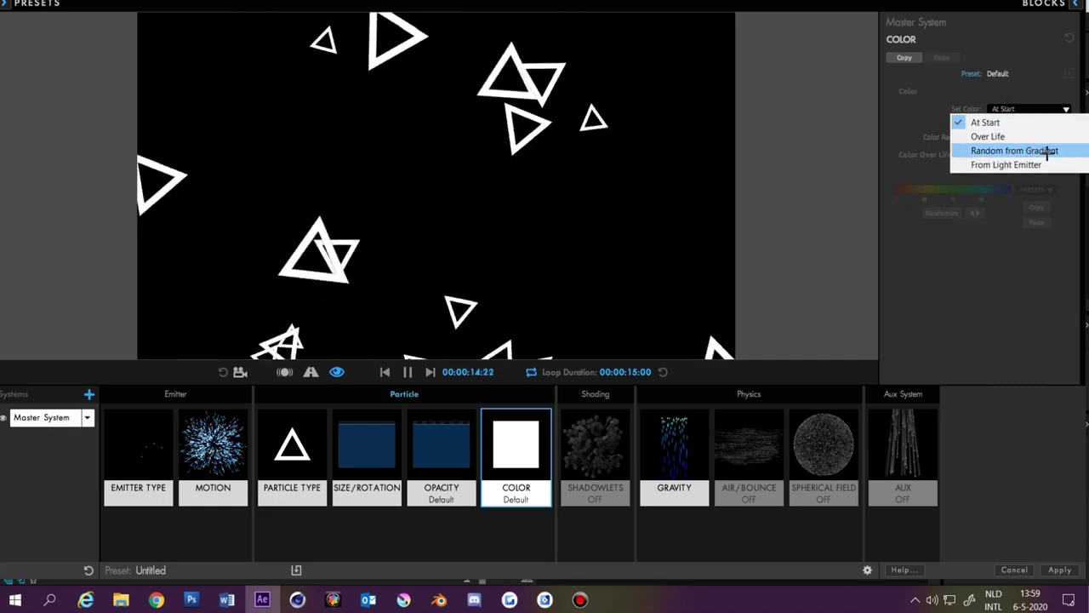
pyautogui.click(1015, 151)
pyautogui.click(1040, 190)
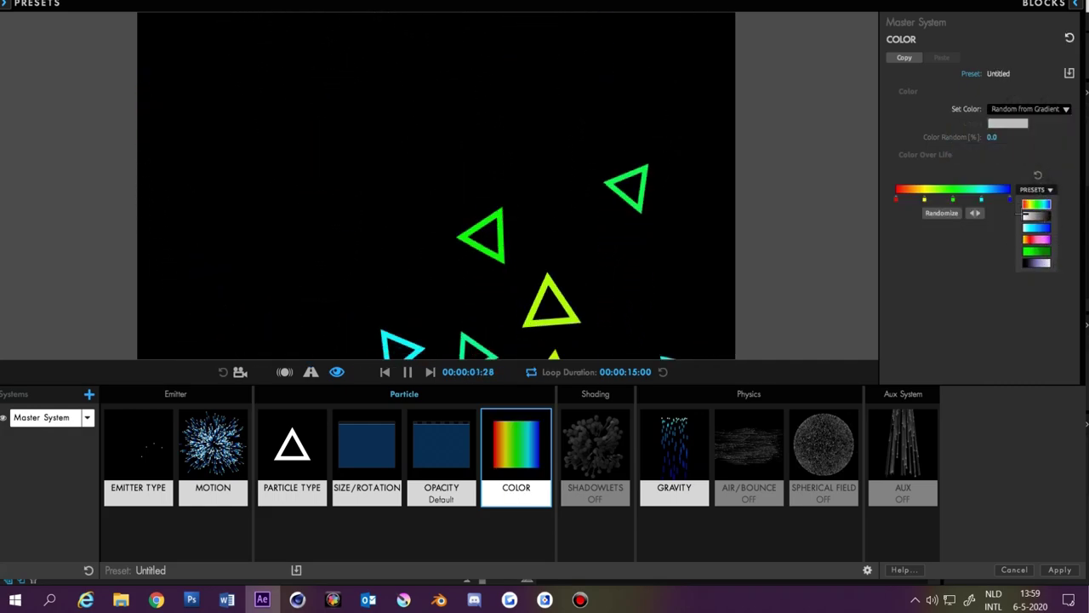
pyautogui.click(1036, 262)
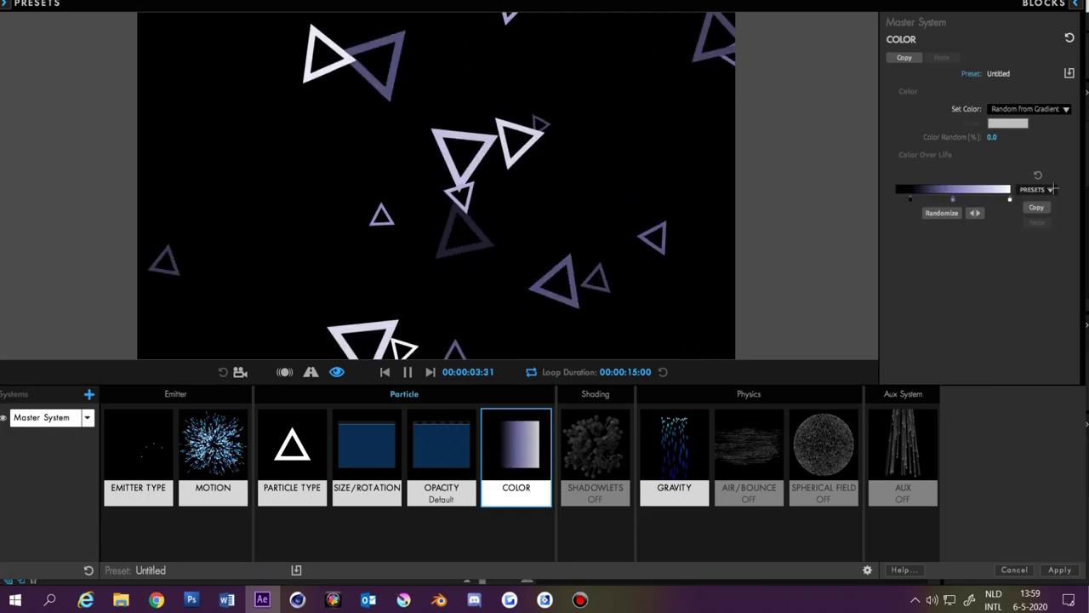
pyautogui.click(1037, 228)
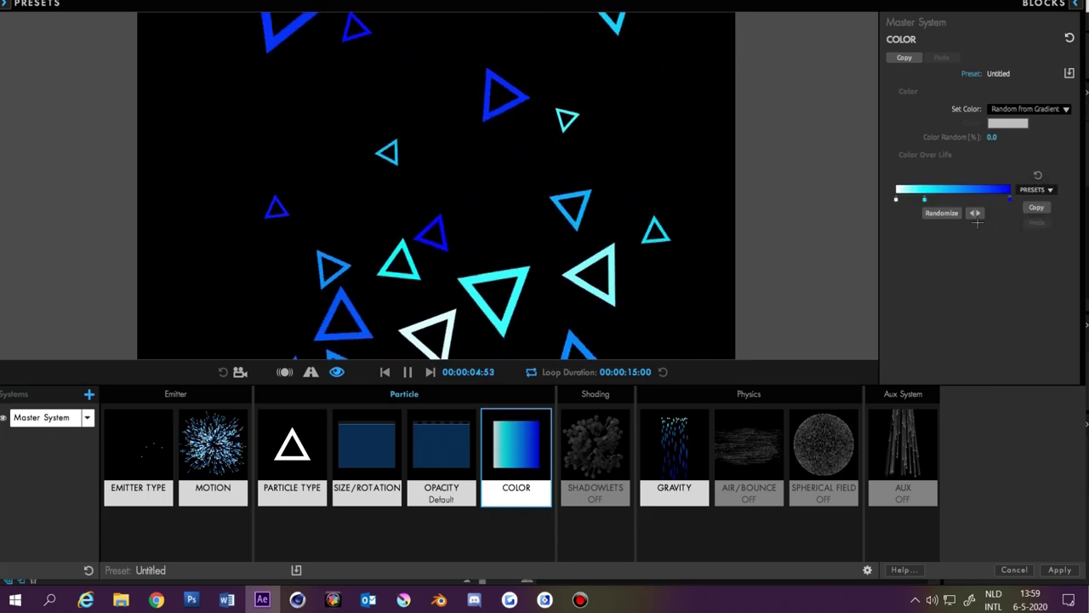
# Brighten the gradient's right stop and widen its white portion
pyautogui.rightClick(1009, 199)
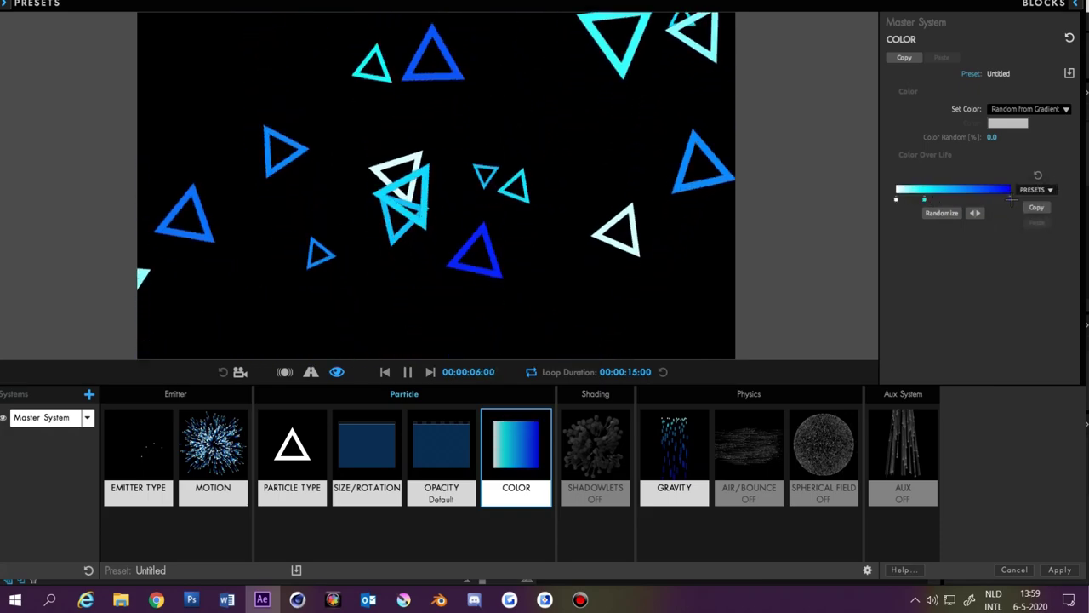
pyautogui.doubleClick(1009, 198)
pyautogui.click(695, 242)
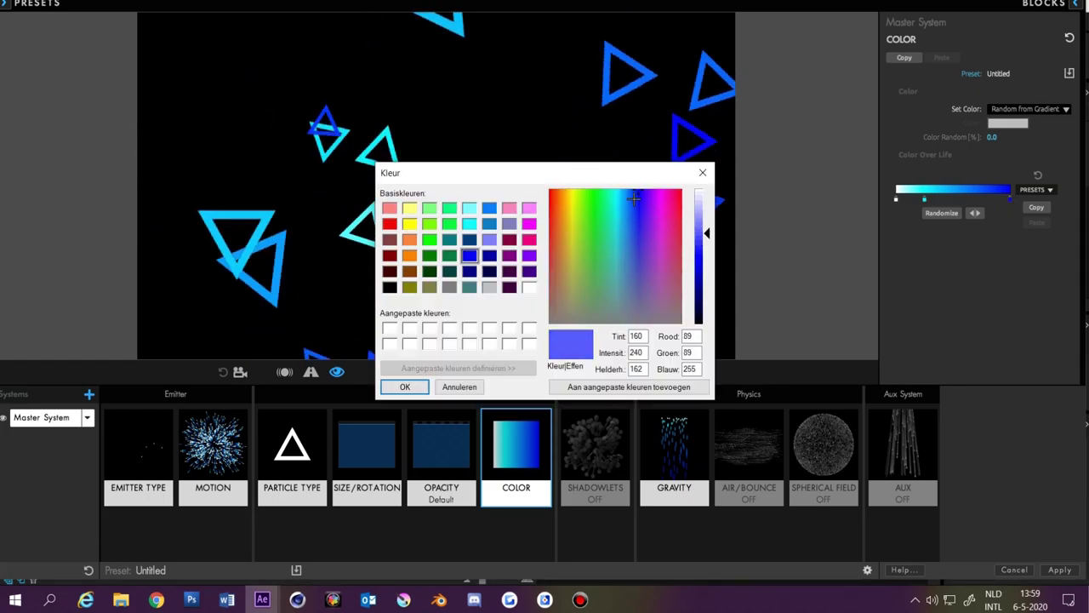
pyautogui.click(405, 386)
pyautogui.moveTo(938, 198); pyautogui.dragTo(957, 199)
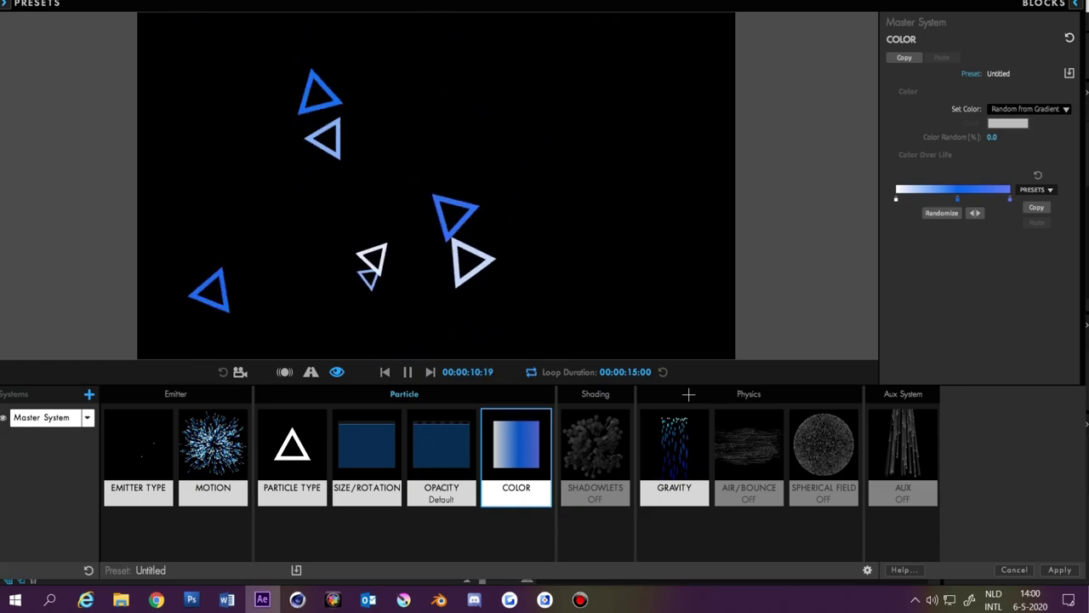
# Apply the particle design and add a Drop Shadow (20% opacity, distance 15, softness 10)
pyautogui.click(1059, 569)
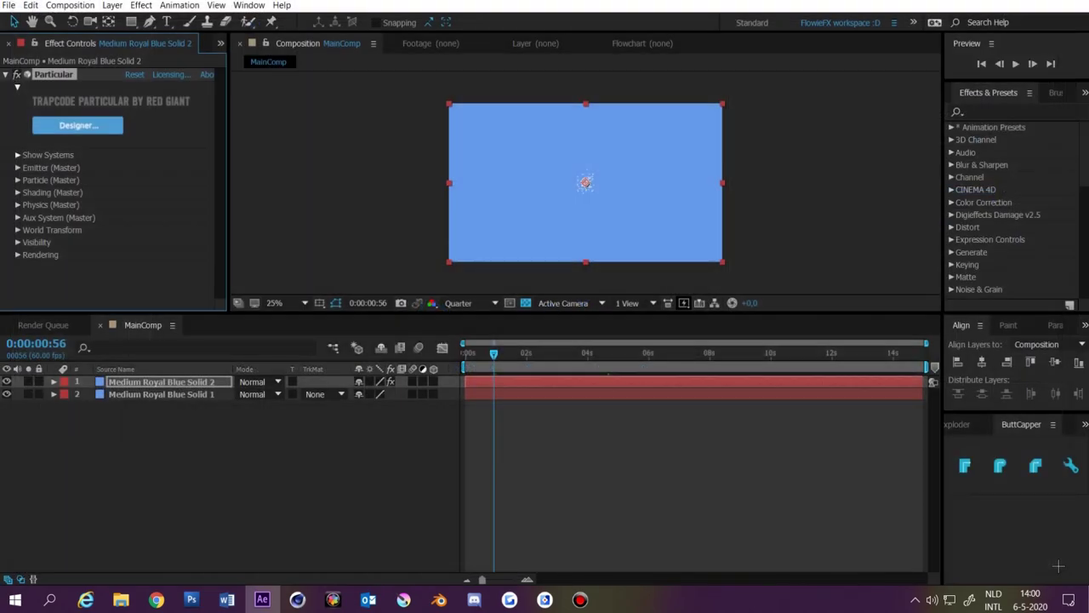
pyautogui.click(990, 111)
pyautogui.write('drop s')
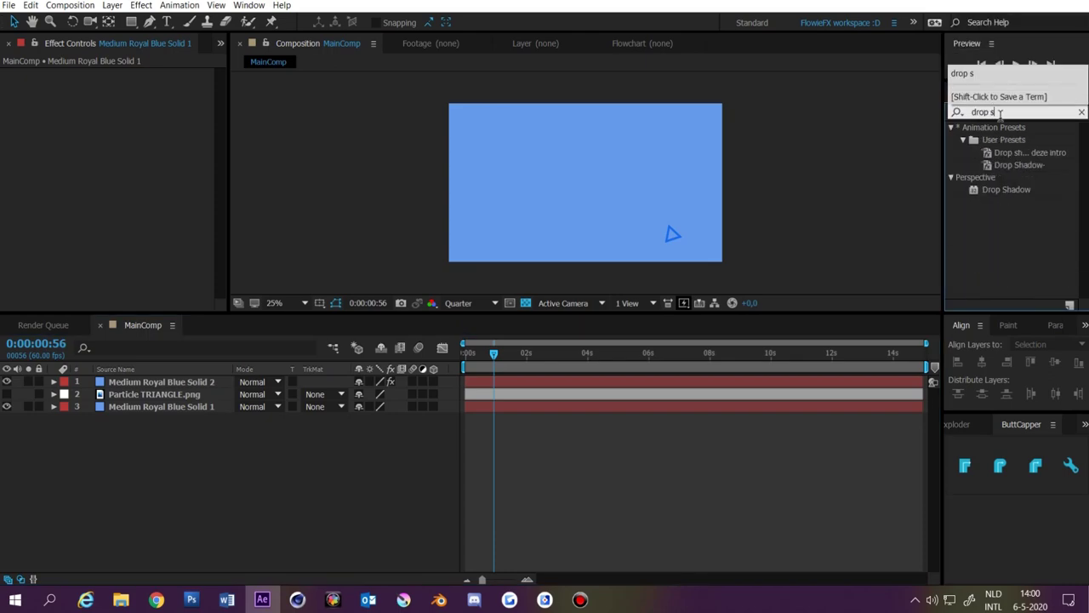
pyautogui.doubleClick(1006, 189)
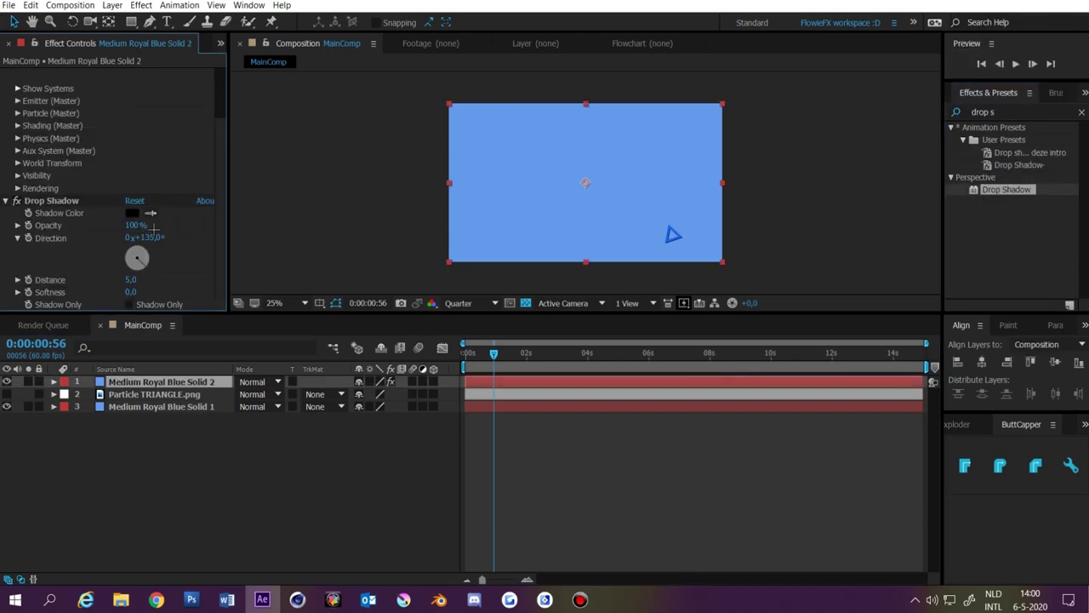
# Select the Medium Royal Blue Solid 2 and Particle TRIANGLE.png layers together
pyautogui.click(196, 359)
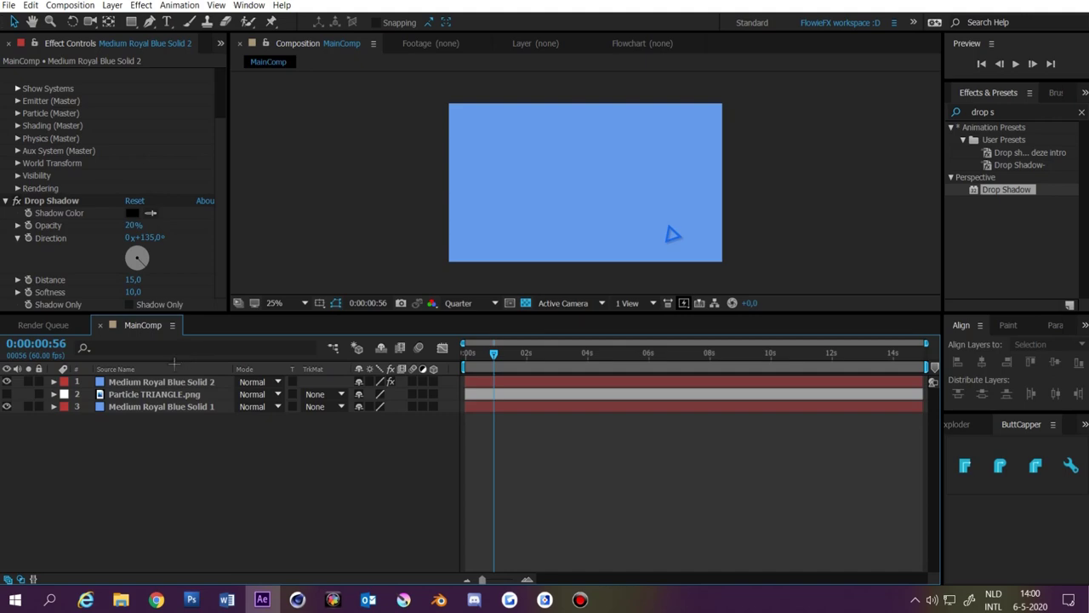
pyautogui.click(195, 383)
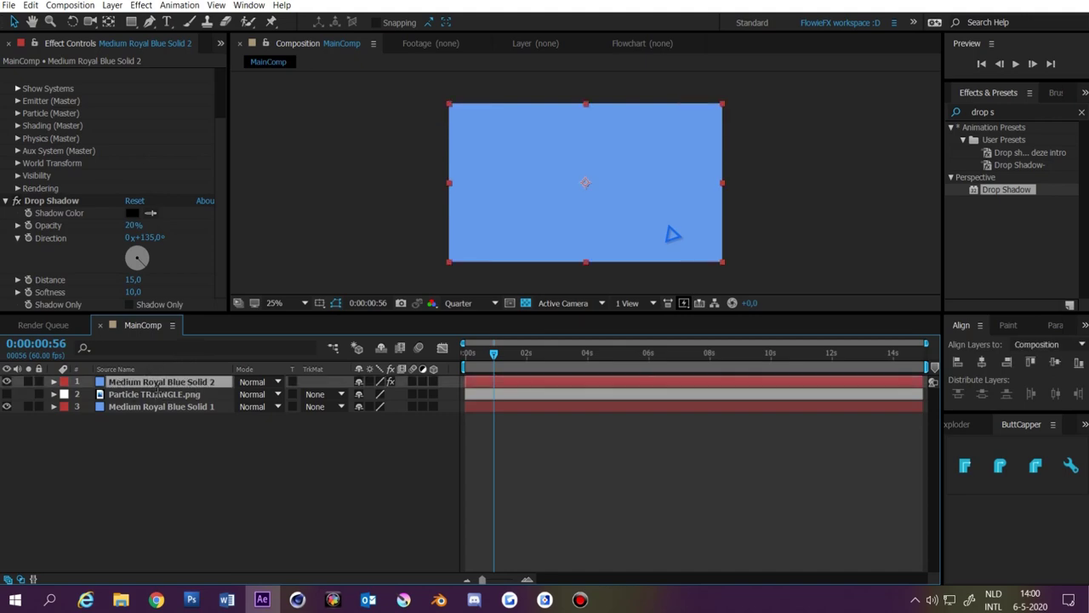
pyautogui.keyDown('ctrl'); pyautogui.click(174, 396); pyautogui.keyUp('ctrl')
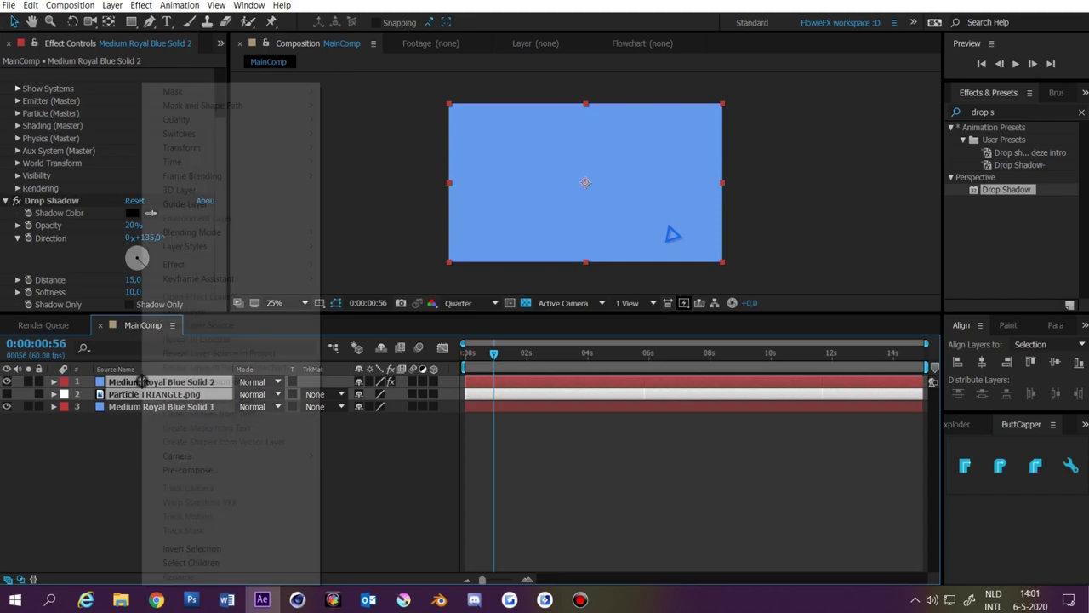
# Pre-compose the two selected layers into a precomp named 'Particles'
pyautogui.click(220, 467)
pyautogui.write('Particles')
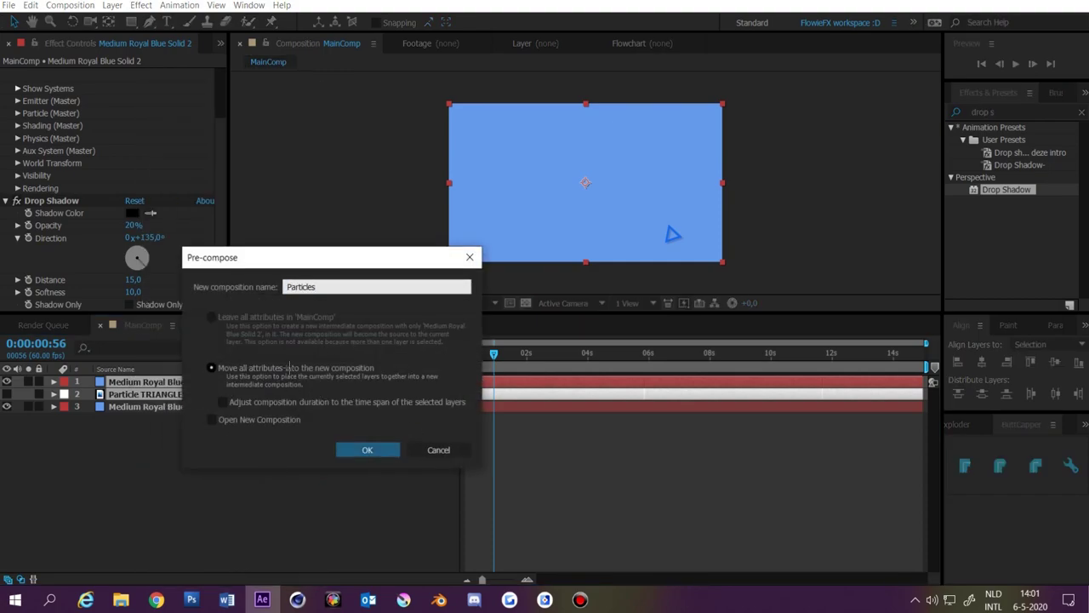
pyautogui.click(372, 446)
pyautogui.click(341, 472)
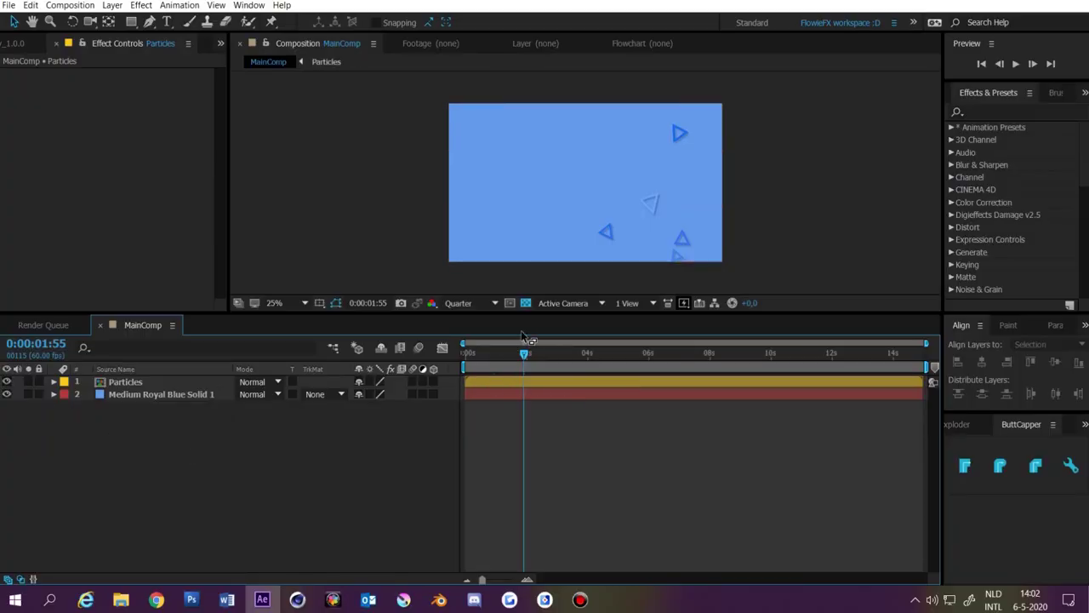
# Hide both existing layers and add a new white solid layer
pyautogui.moveTo(6, 382); pyautogui.dragTo(6, 394)
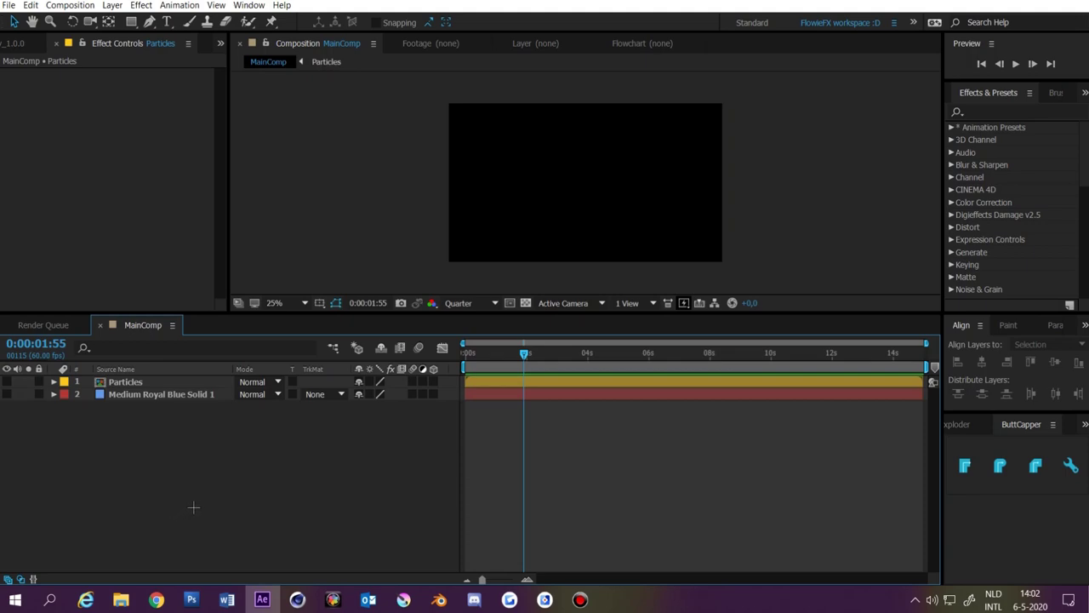
pyautogui.rightClick(176, 480)
pyautogui.moveTo(208, 360)
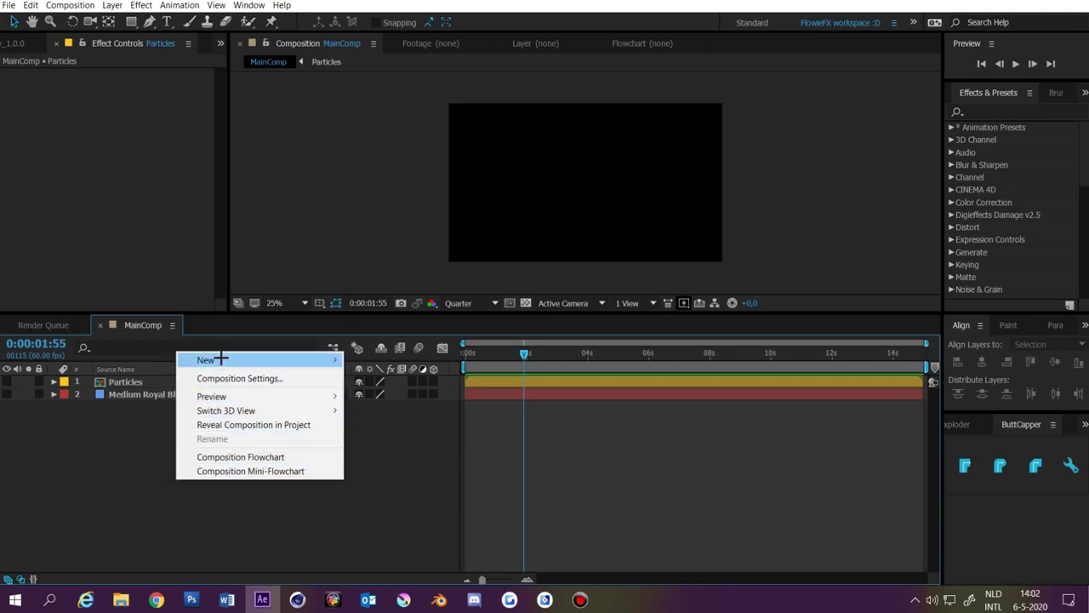
pyautogui.click(381, 390)
pyautogui.press('Return')
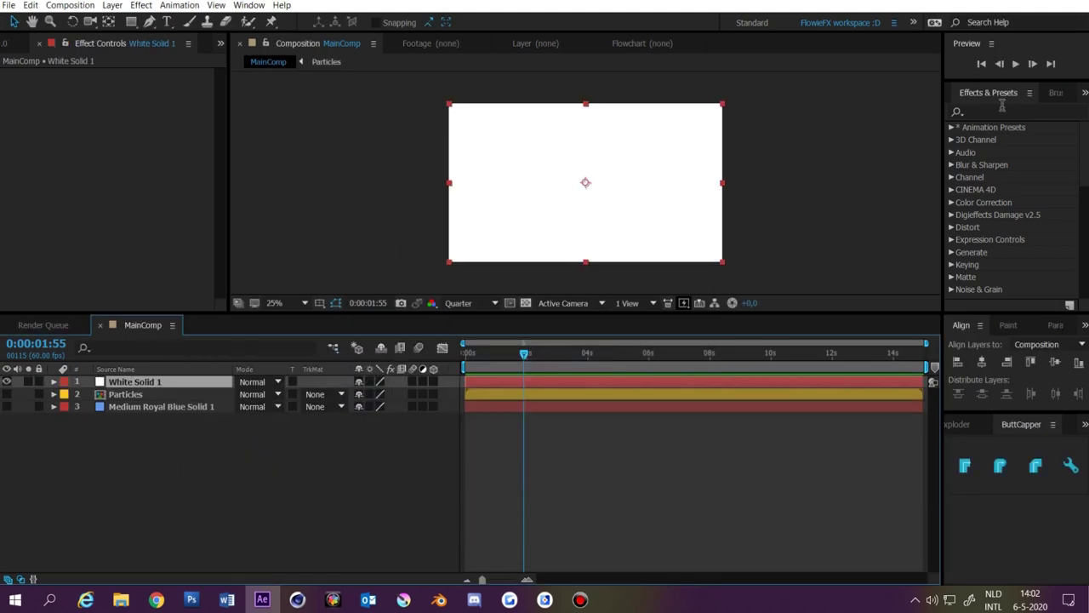
# Apply the Optical Flares effect to the white solid
pyautogui.click(1000, 111)
pyautogui.write('optical')
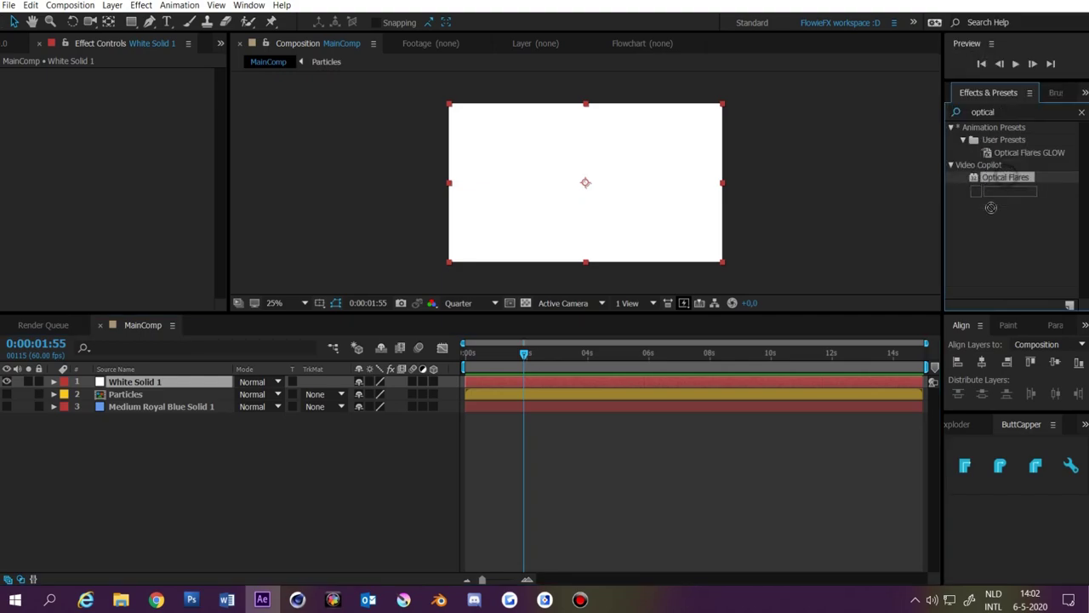
pyautogui.moveTo(1007, 177); pyautogui.dragTo(288, 267)
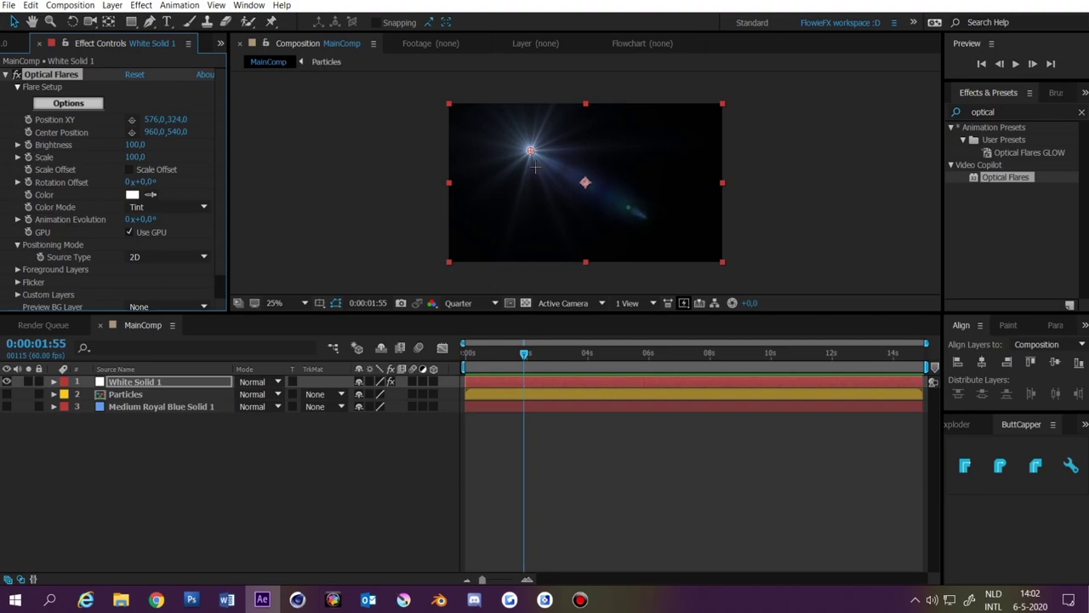
pyautogui.press('.')
pyautogui.press('.')
pyautogui.press(',')
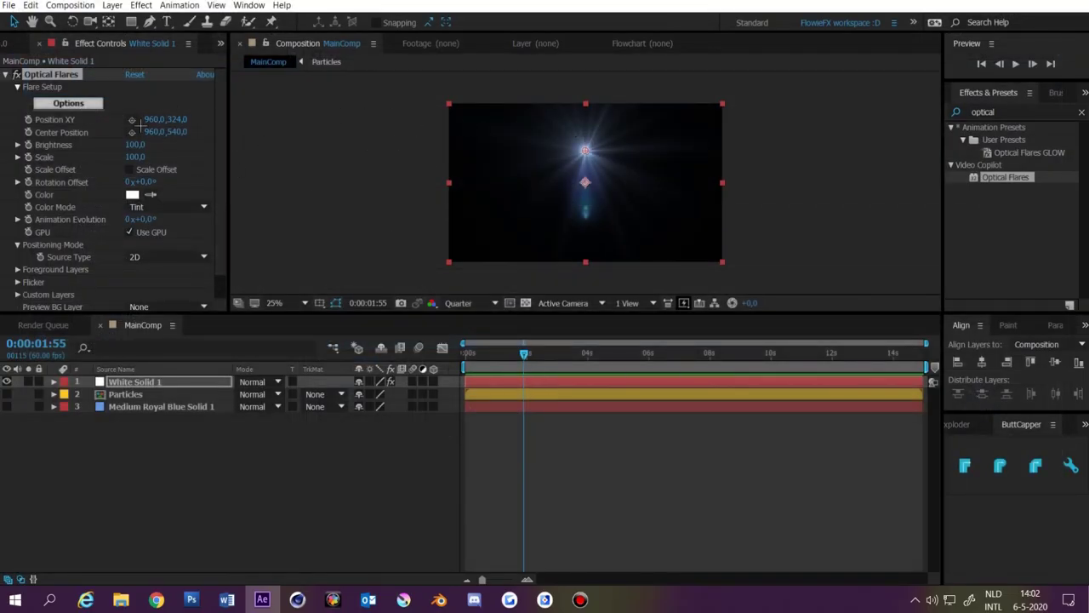
# Set the flare's Y position to 540, centring it at 960,540
pyautogui.click(175, 120)
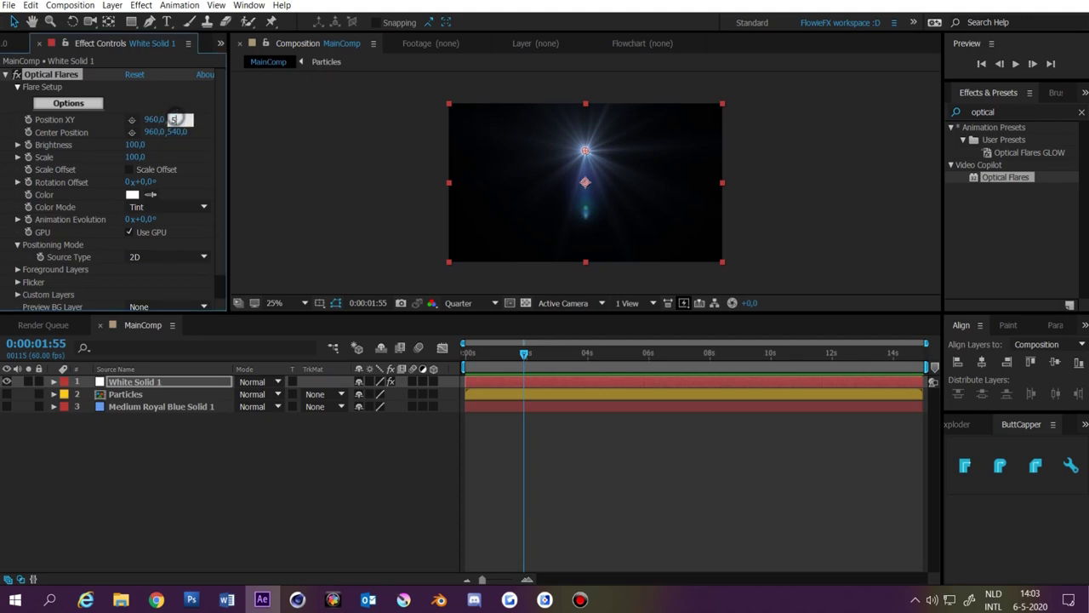
pyautogui.write('540')
pyautogui.click(271, 473)
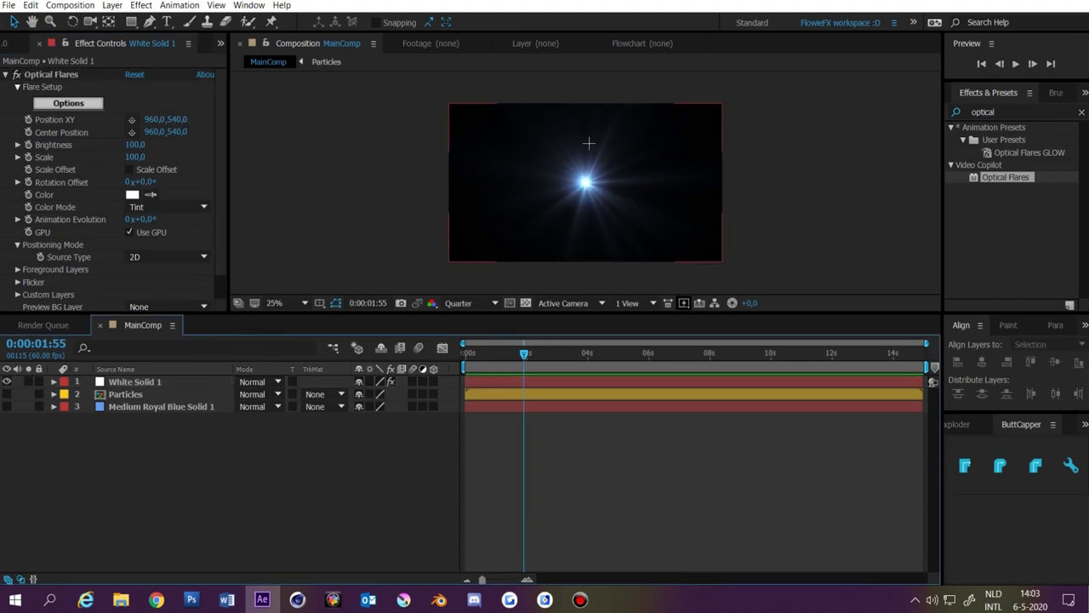
# Clear the Optical Flares lens stack, add a single Glow object and delete the stray Streak
pyautogui.click(82, 103)
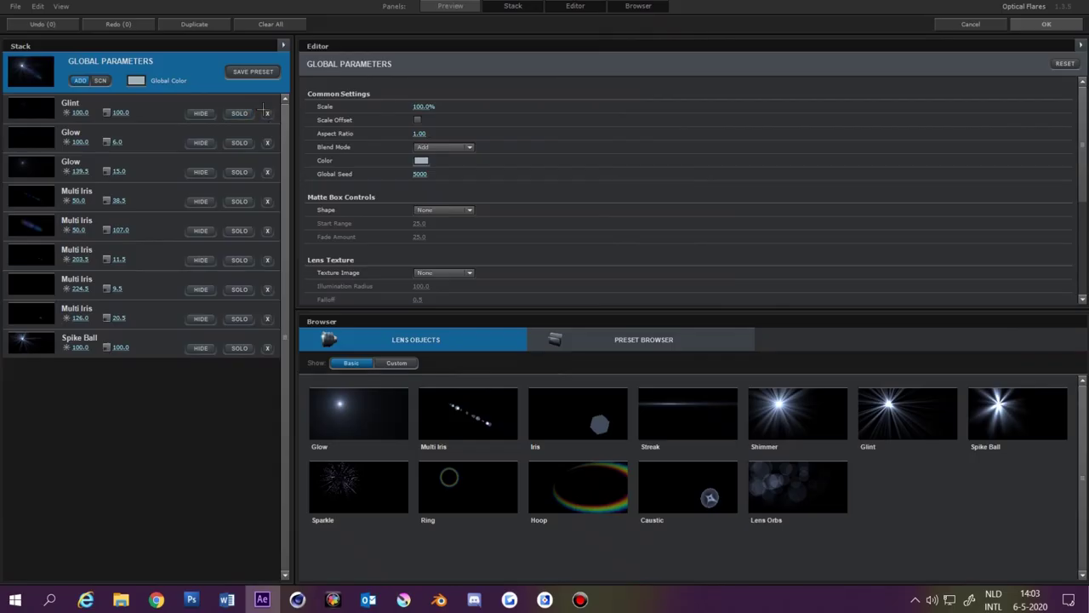
pyautogui.click(266, 112)
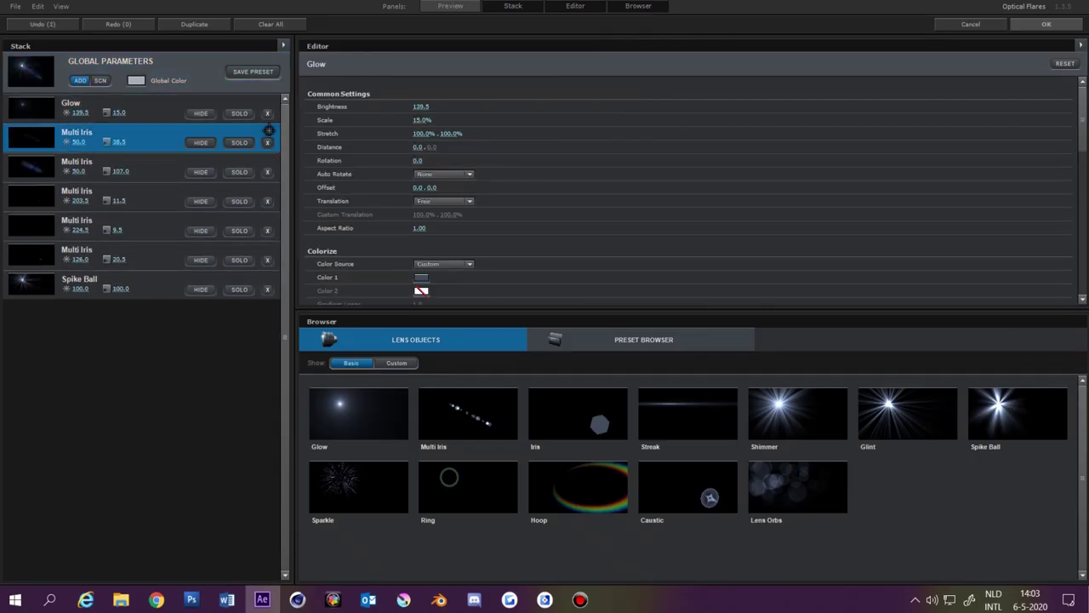
pyautogui.click(267, 113)
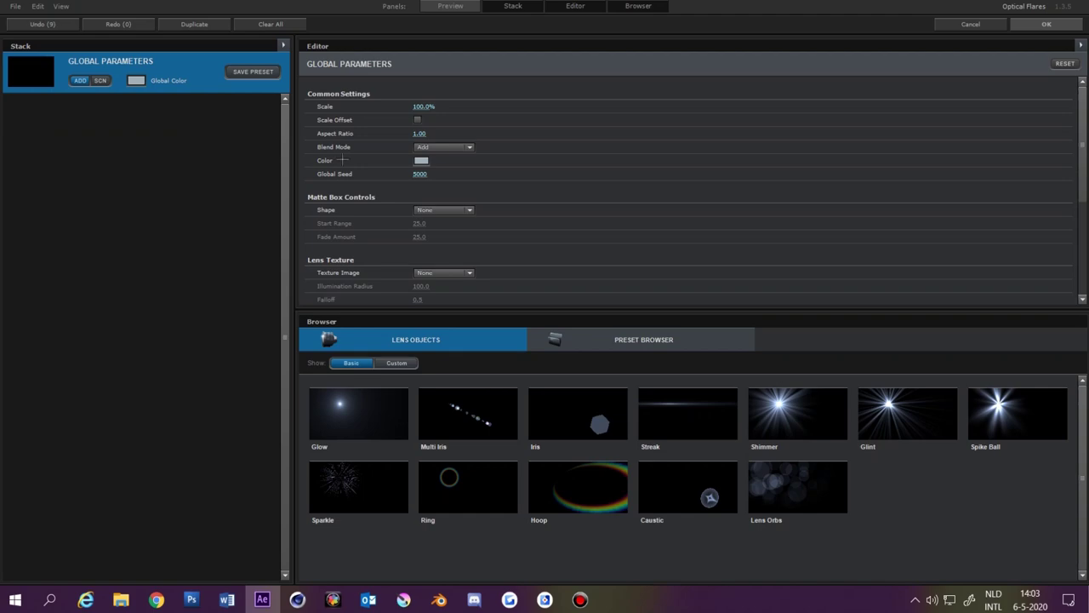
pyautogui.click(348, 418)
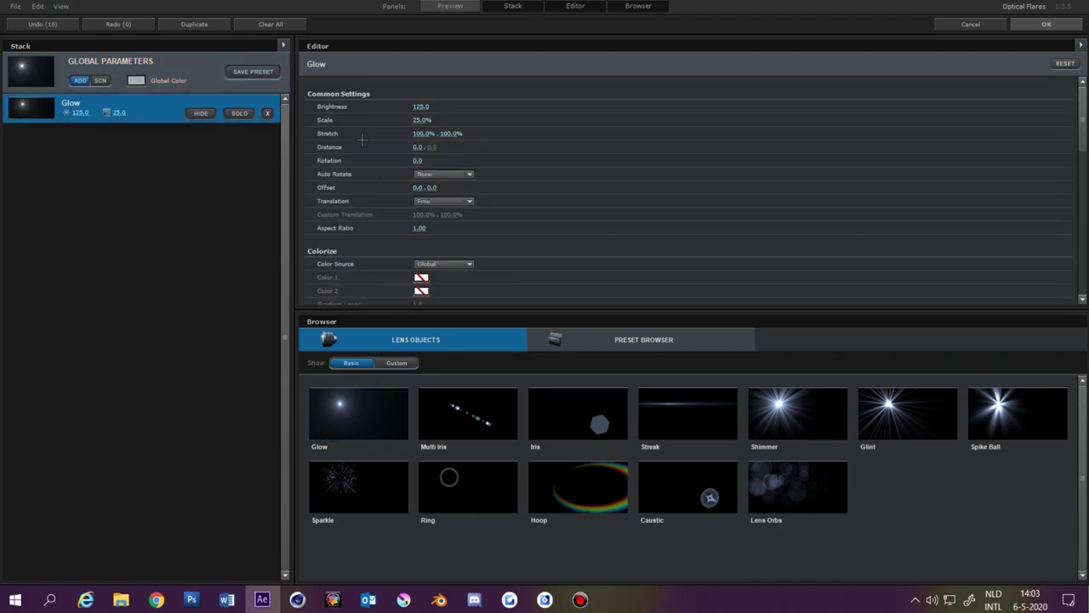
pyautogui.click(694, 413)
pyautogui.press('Delete')
# Accept the flare edits and set the flare colour to blue
pyautogui.click(1028, 24)
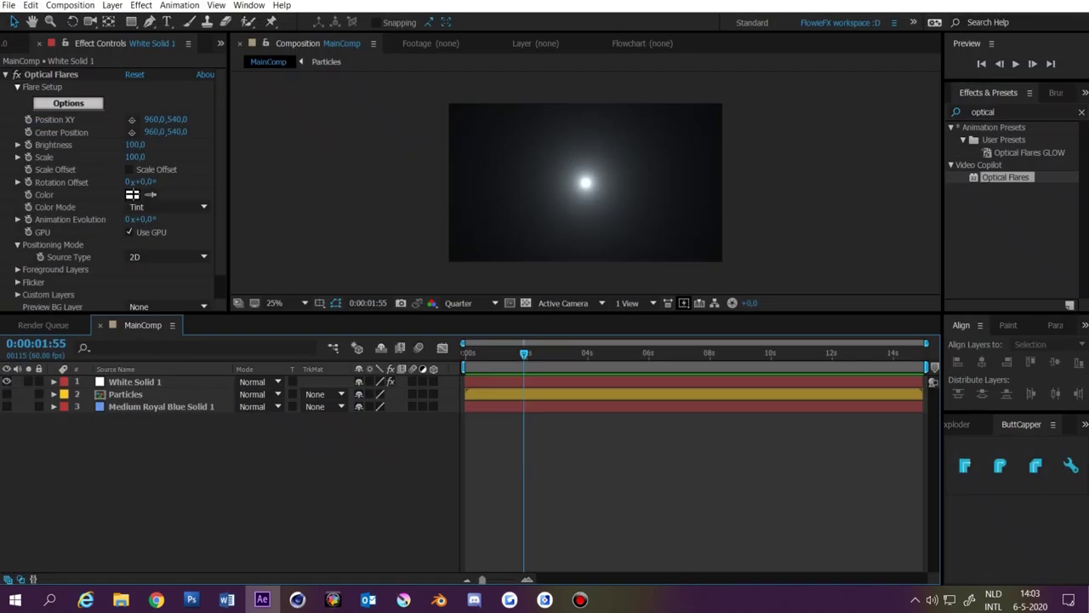
pyautogui.click(132, 194)
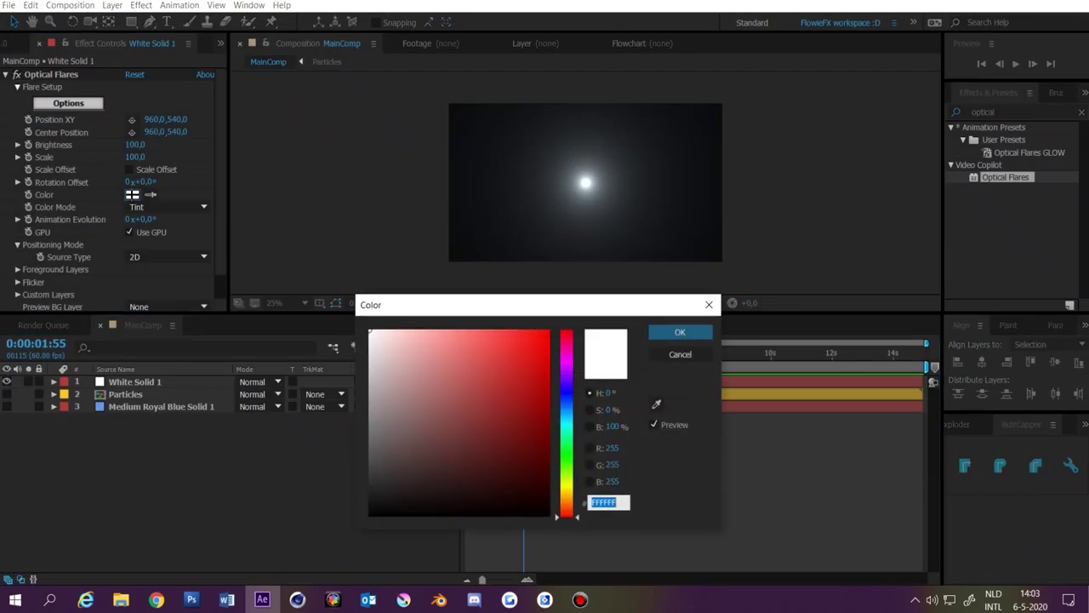
pyautogui.moveTo(467, 377); pyautogui.dragTo(538, 369)
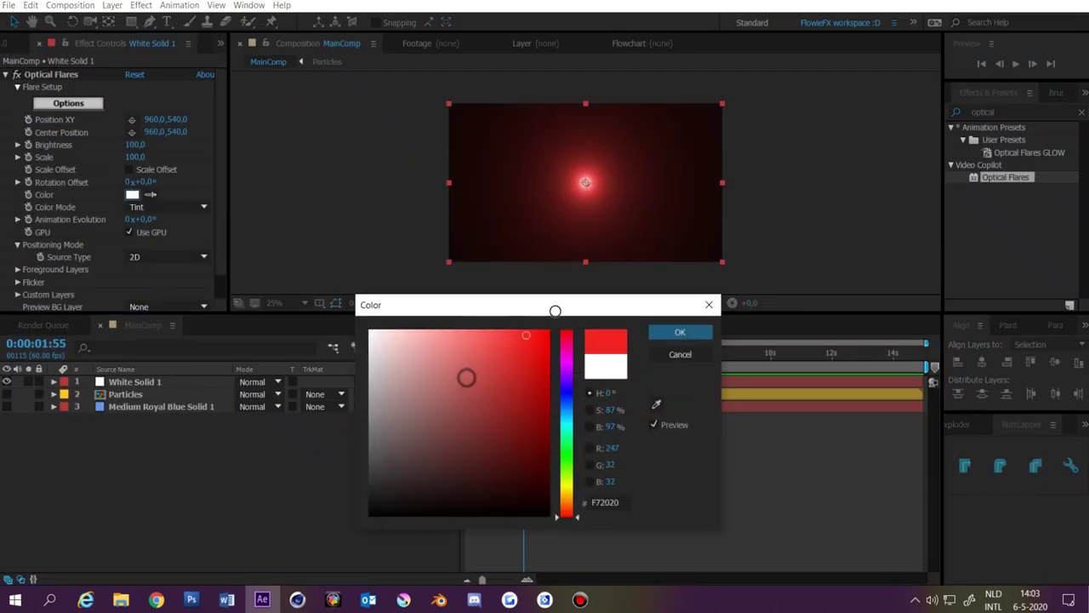
pyautogui.click(566, 398)
pyautogui.press('Return')
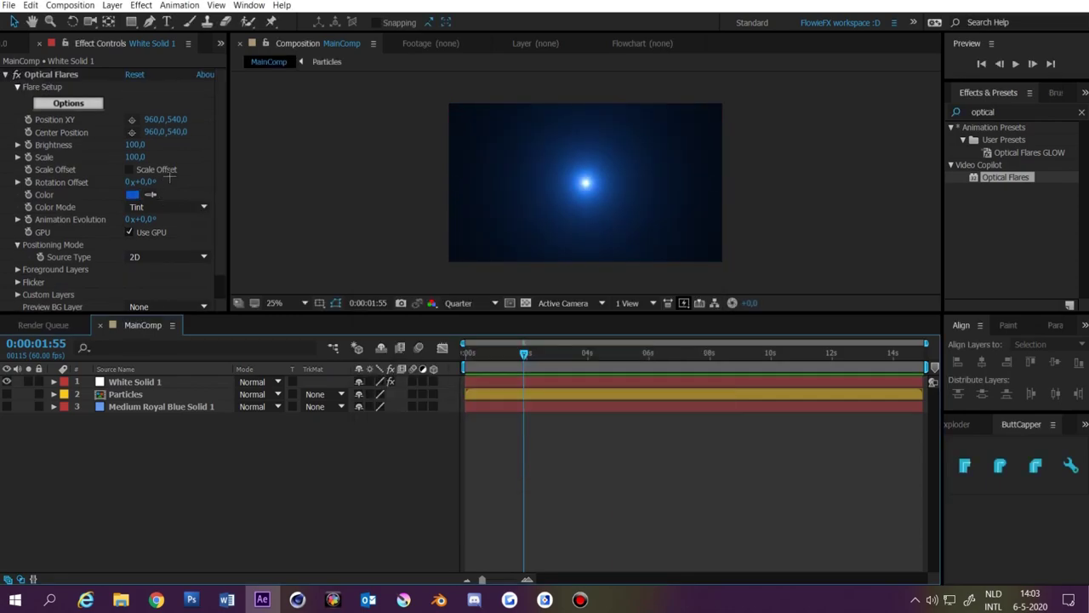
# Set the flare's Render Mode to On Transparent
pyautogui.scroll(-1, 170, 176)
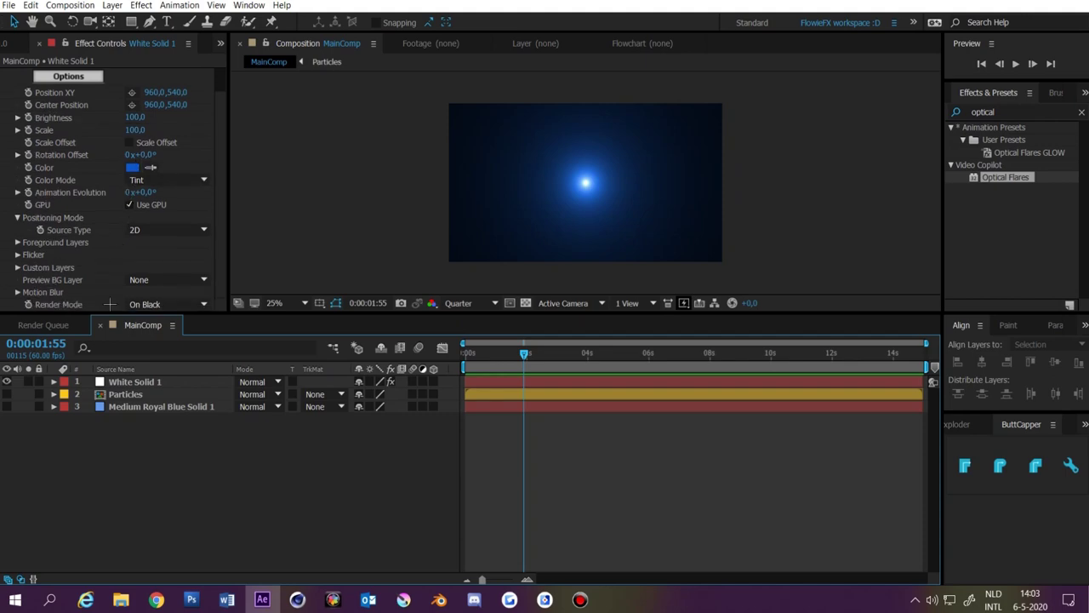
pyautogui.click(162, 304)
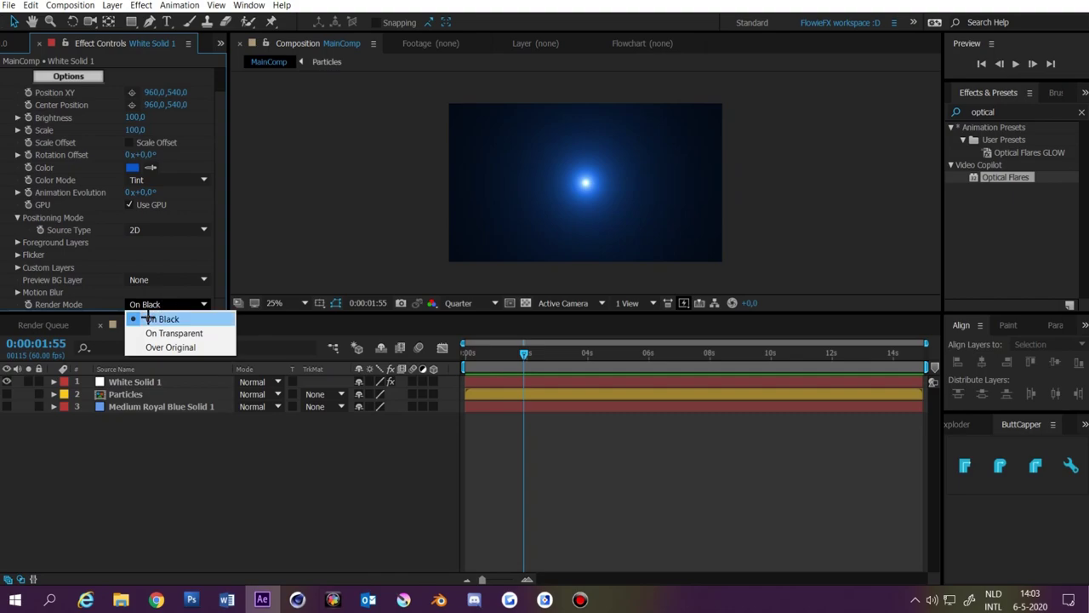
pyautogui.click(156, 333)
# Duplicate White Solid 1, then delete both flare solids
pyautogui.click(158, 382)
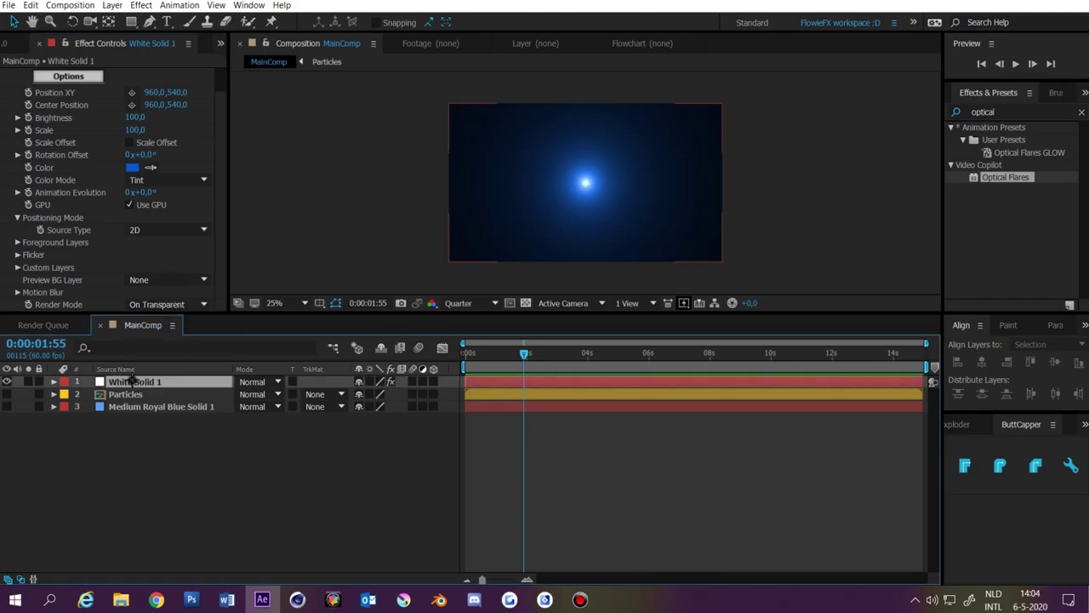
pyautogui.hotkey('ctrl', 'd')
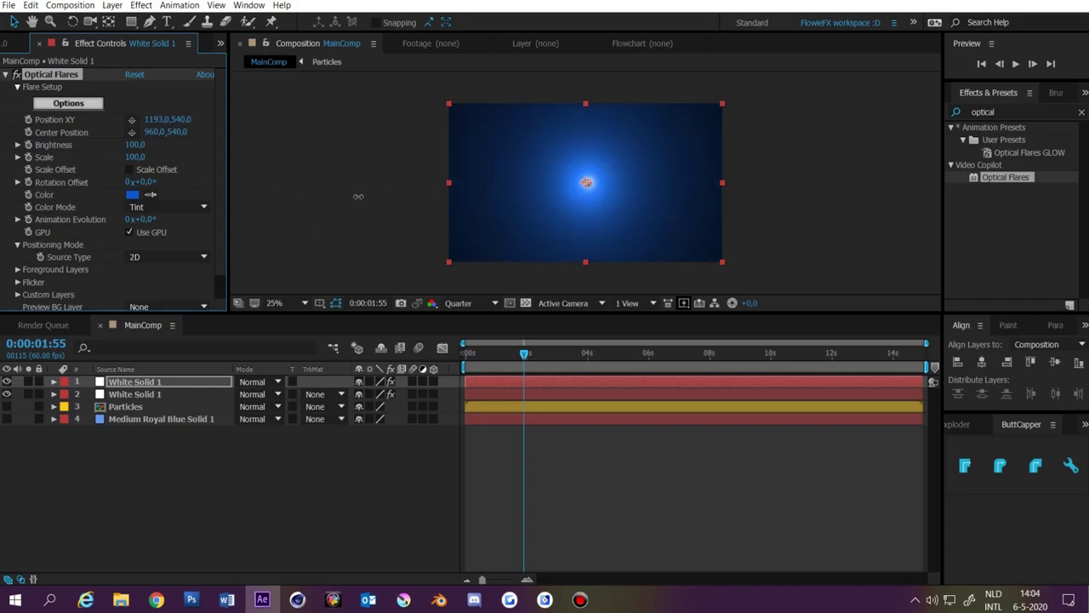
pyautogui.press('Delete')
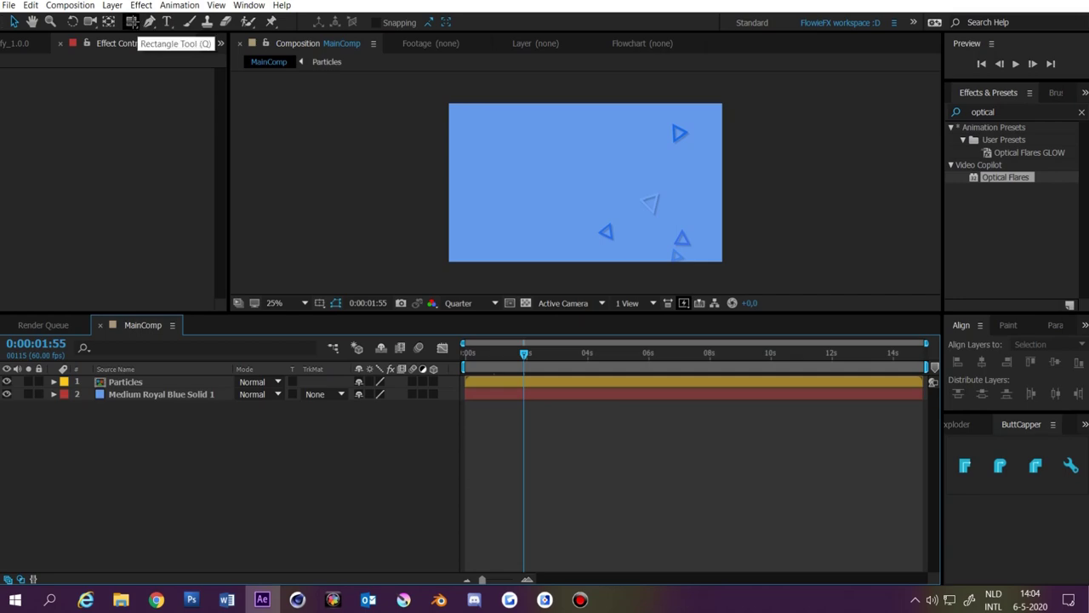
# Draw an orange rectangle over the composition centre and align it horizontally
pyautogui.click(132, 23)
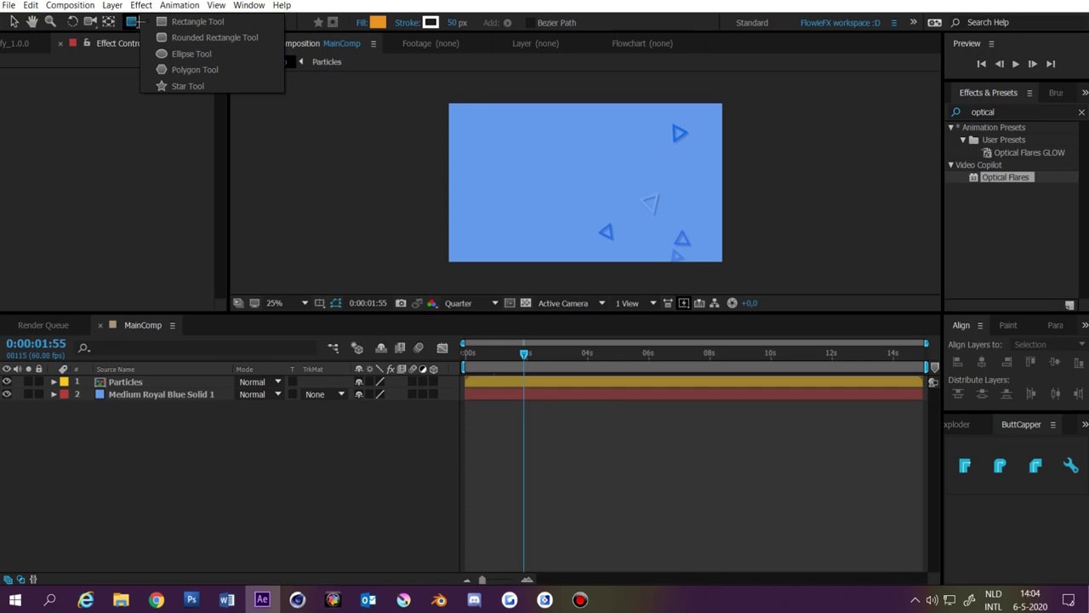
pyautogui.click(549, 198)
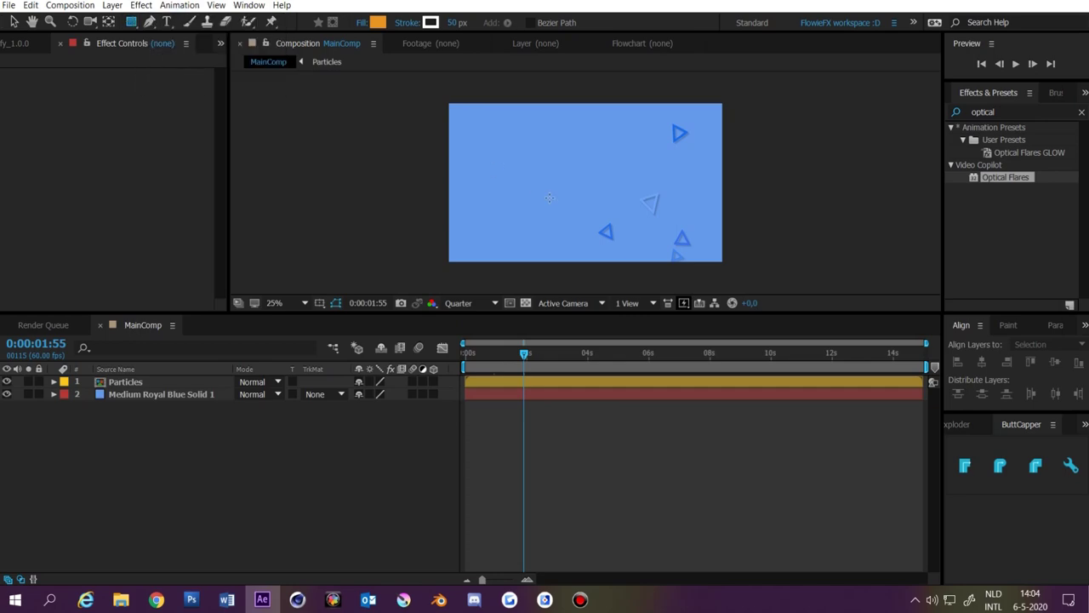
pyautogui.moveTo(524, 122); pyautogui.dragTo(654, 255)
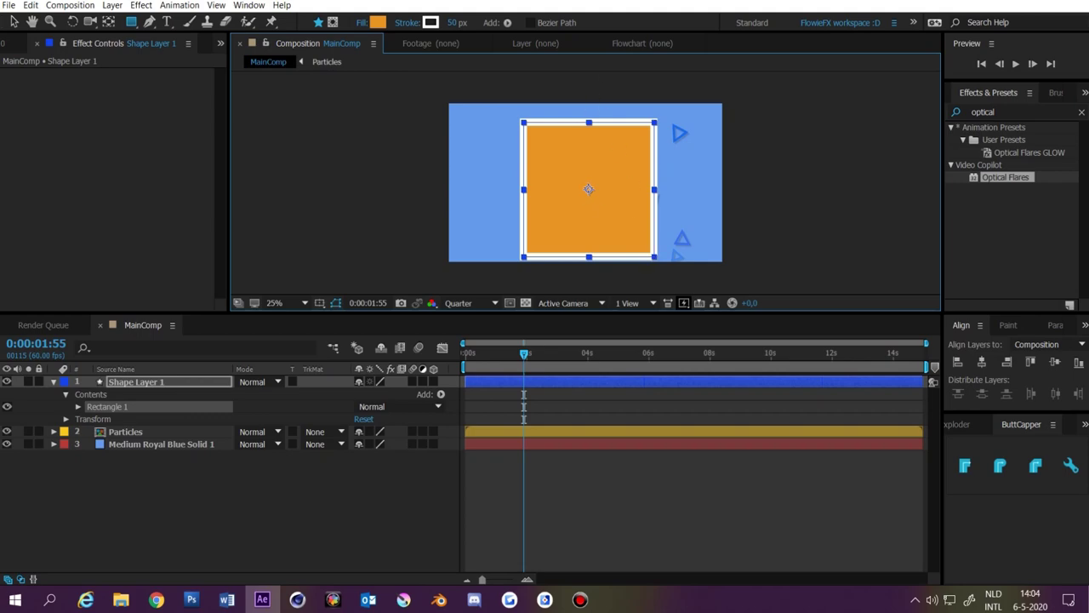
pyautogui.click(981, 361)
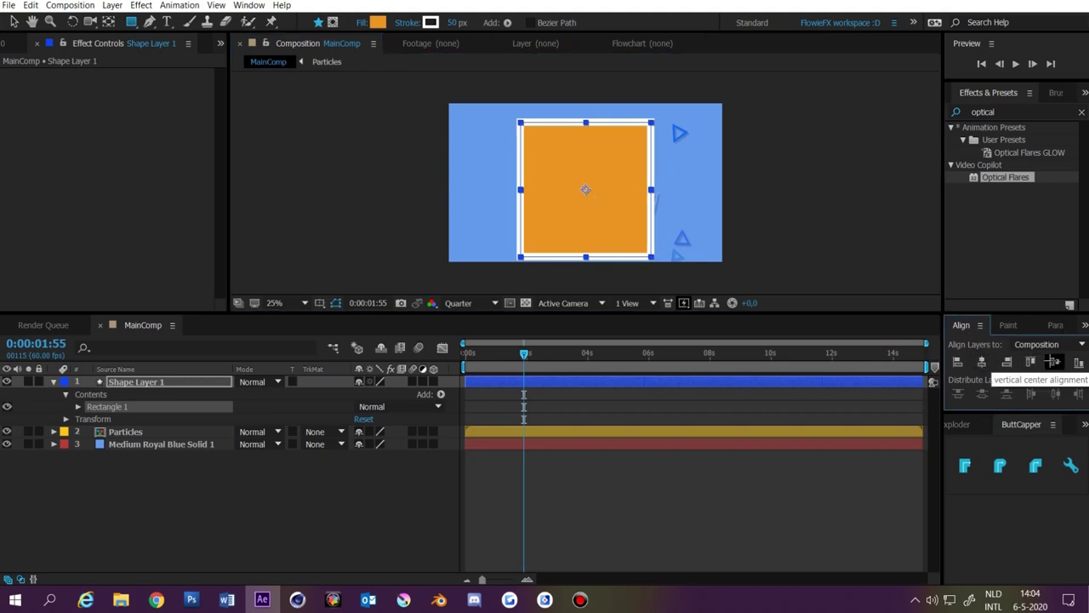
# Centre the rectangle vertically and set its fill to None
pyautogui.click(1053, 362)
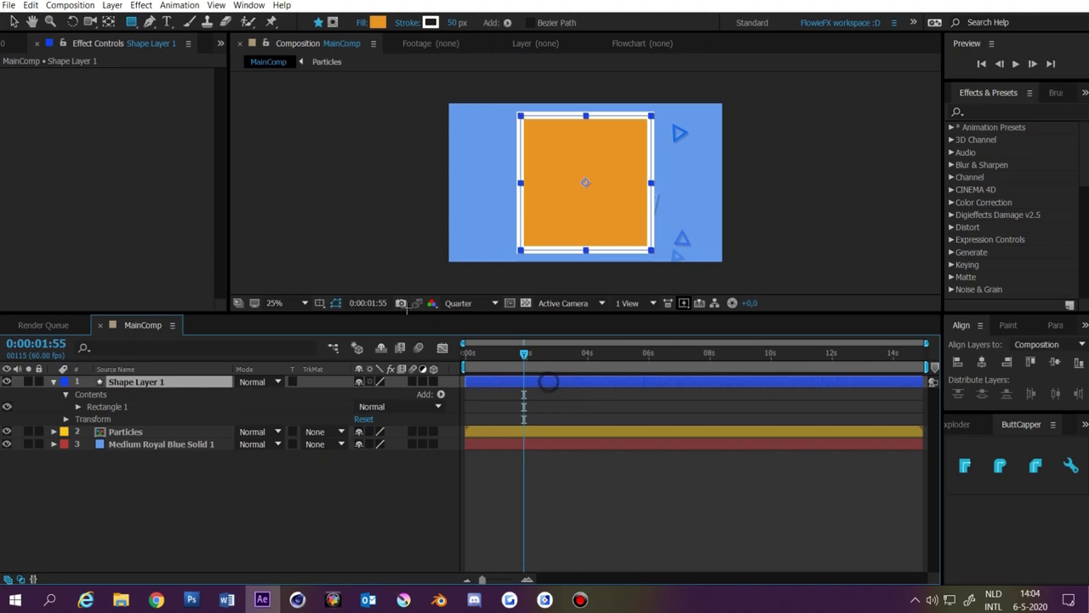
pyautogui.click(362, 23)
pyautogui.click(472, 249)
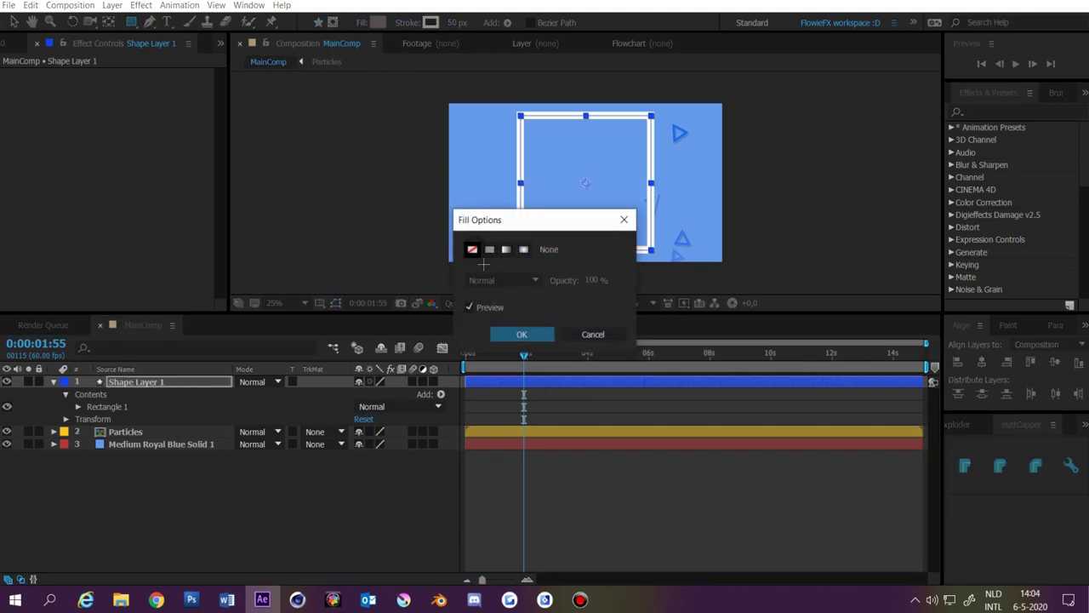
pyautogui.click(517, 332)
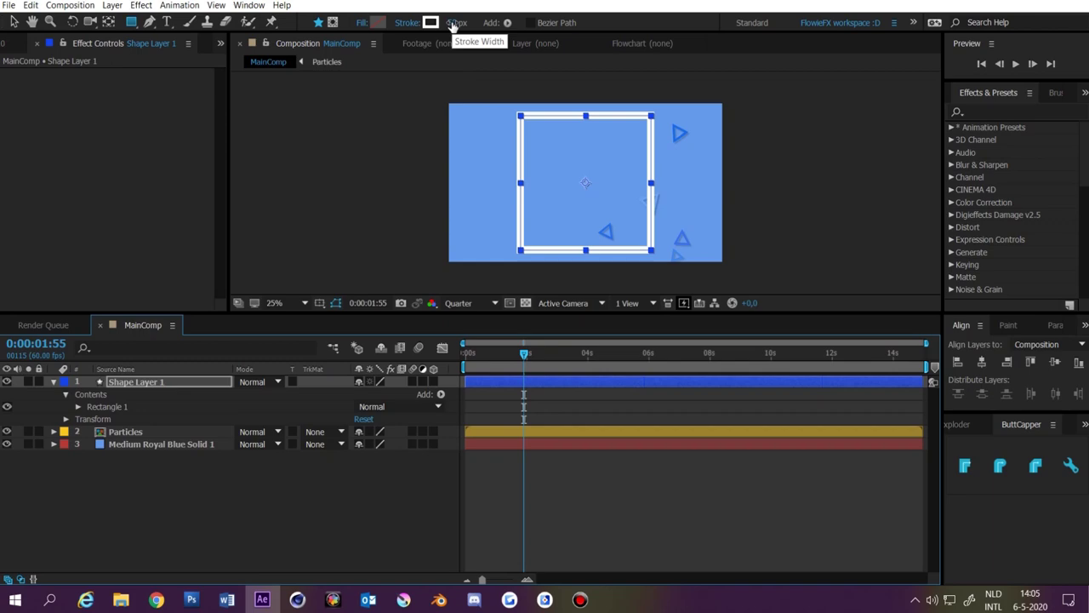
# Give the square a 175 px white stroke and rotate it into a diamond
pyautogui.moveTo(452, 26); pyautogui.dragTo(446, 34)
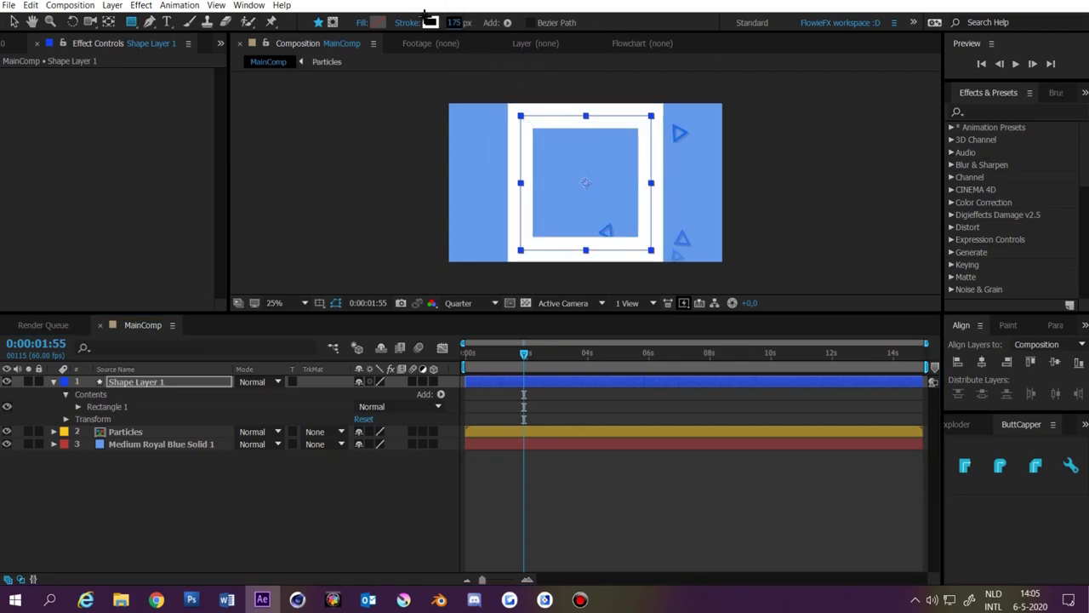
pyautogui.click(431, 22)
pyautogui.moveTo(502, 374)
pyautogui.mouseDown()
pyautogui.moveTo(426, 415)
pyautogui.moveTo(551, 379)
pyautogui.mouseUp()
pyautogui.press('Escape')
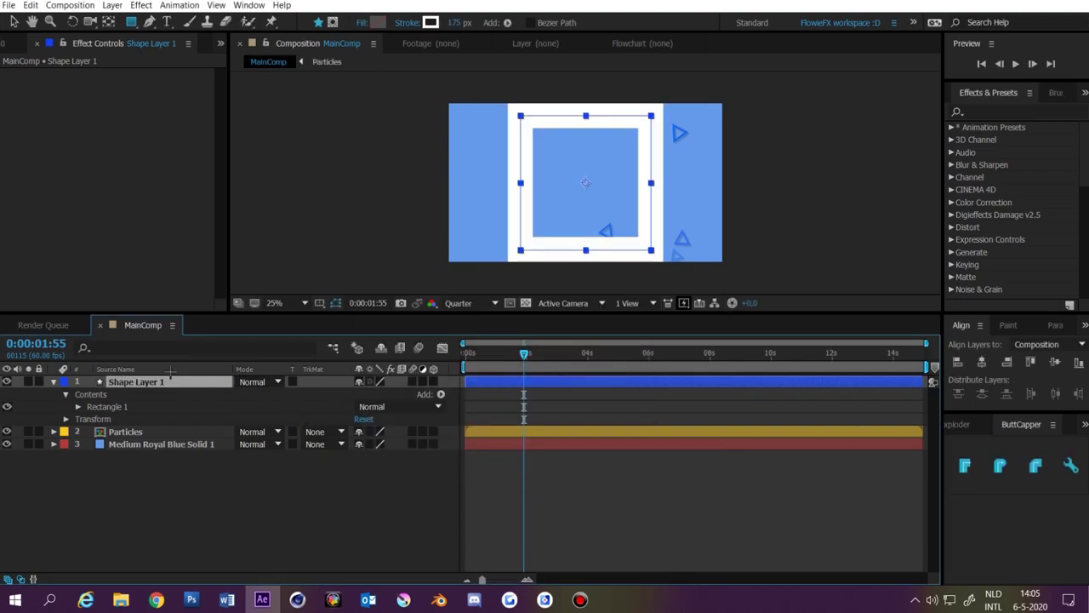
pyautogui.press('r')
pyautogui.moveTo(368, 395)
pyautogui.mouseDown()
pyautogui.moveTo(704, 394)
pyautogui.moveTo(380, 396)
pyautogui.moveTo(477, 406)
pyautogui.mouseUp()
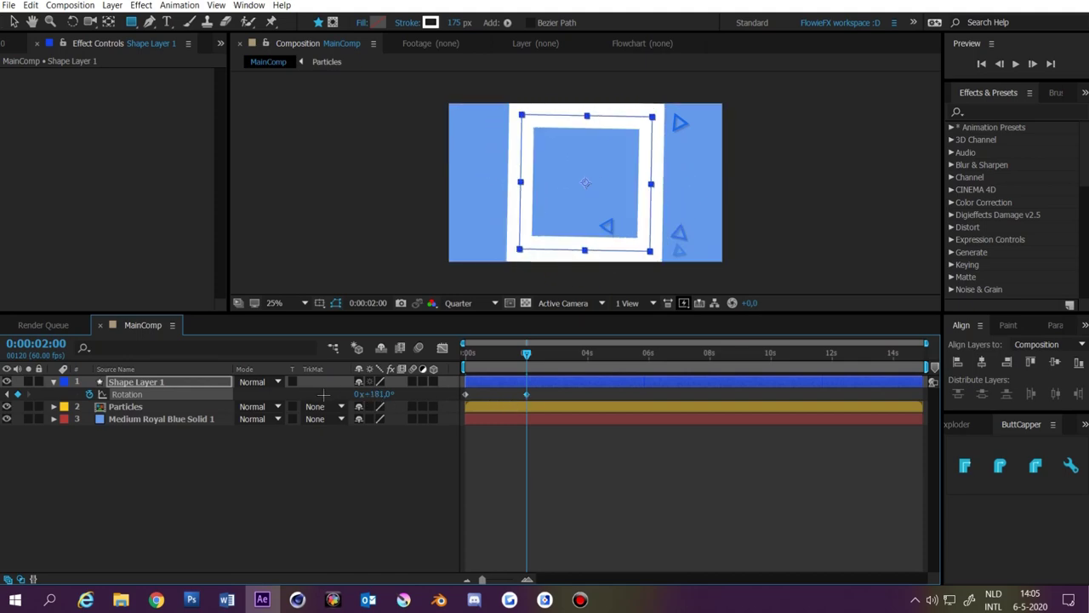
# Keyframe the square's Scale from 0% at the start to beyond the frame at 2 seconds
pyautogui.click(409, 458)
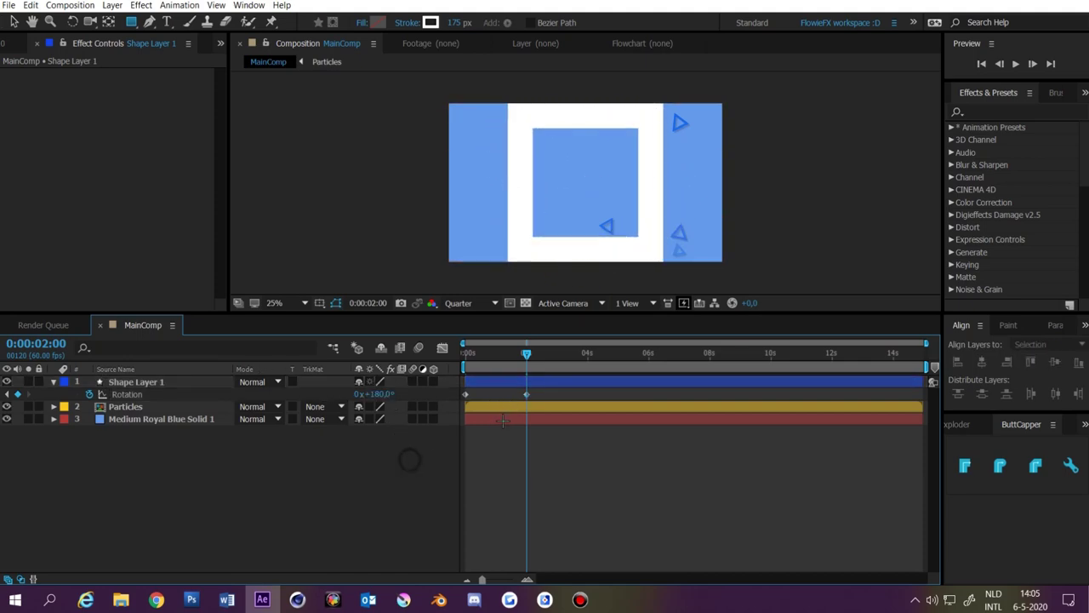
pyautogui.press('Home')
pyautogui.click(166, 383)
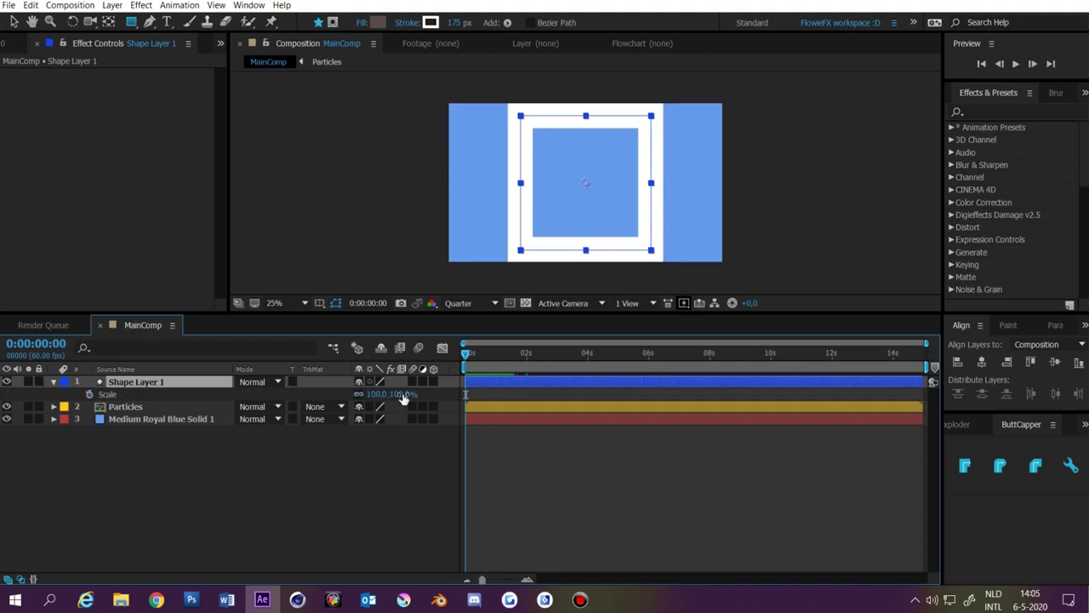
pyautogui.press('s')
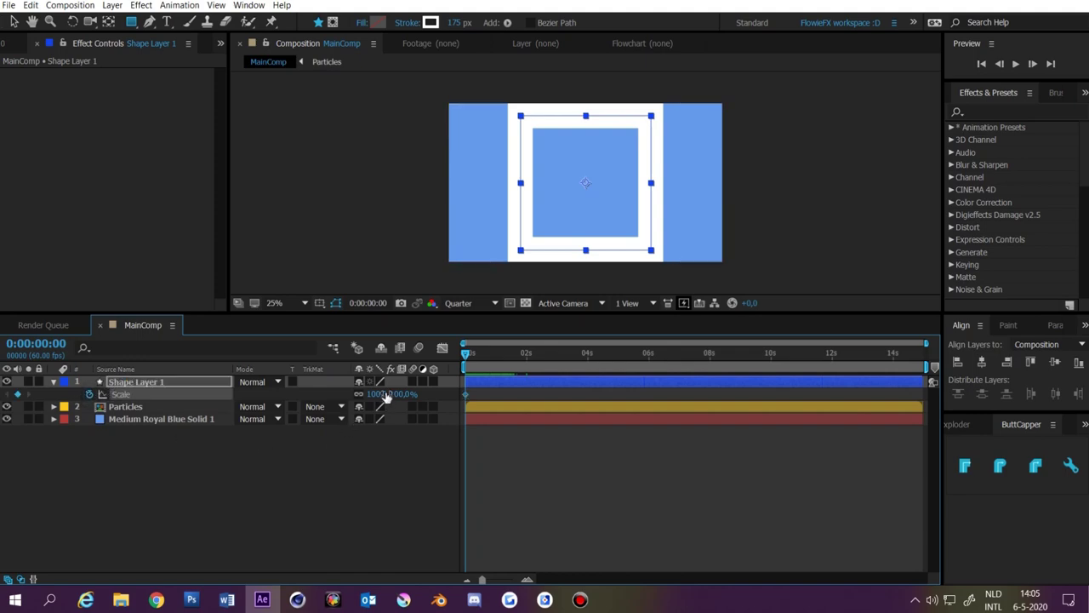
pyautogui.click(385, 394)
pyautogui.write('00')
pyautogui.press('Return')
pyautogui.click(529, 358)
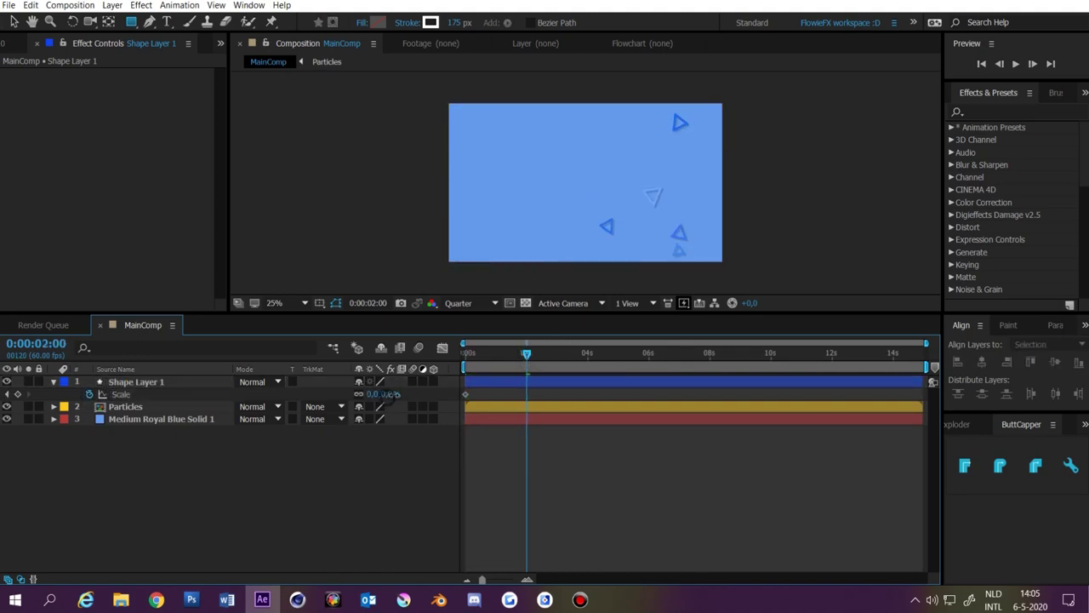
pyautogui.moveTo(395, 397); pyautogui.dragTo(580, 443)
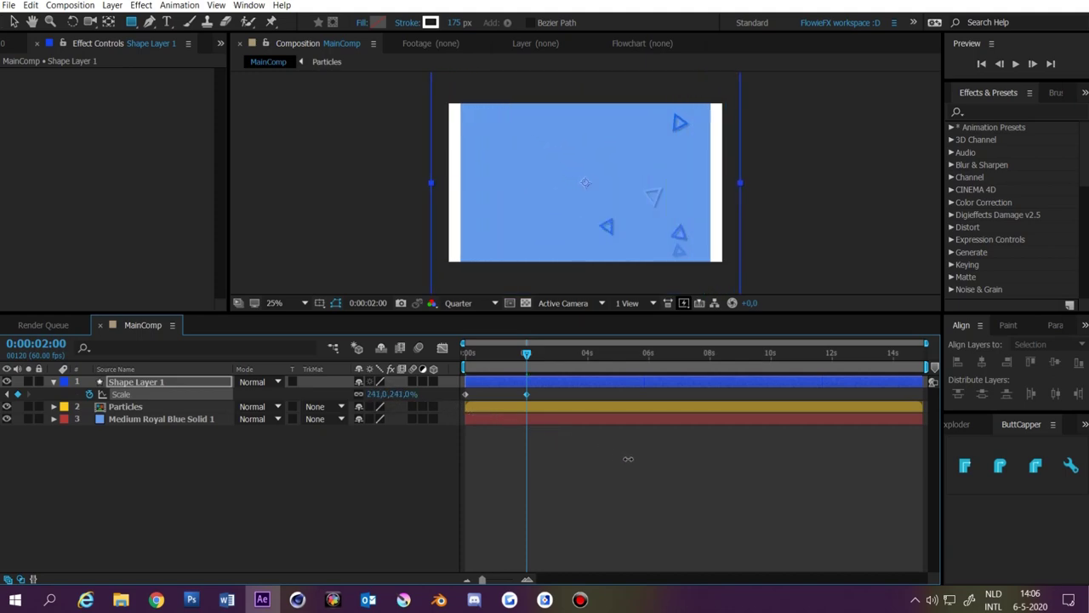
# Preview the scale animation and pre-compose Shape Layer 1 as '1'
pyautogui.press('space')
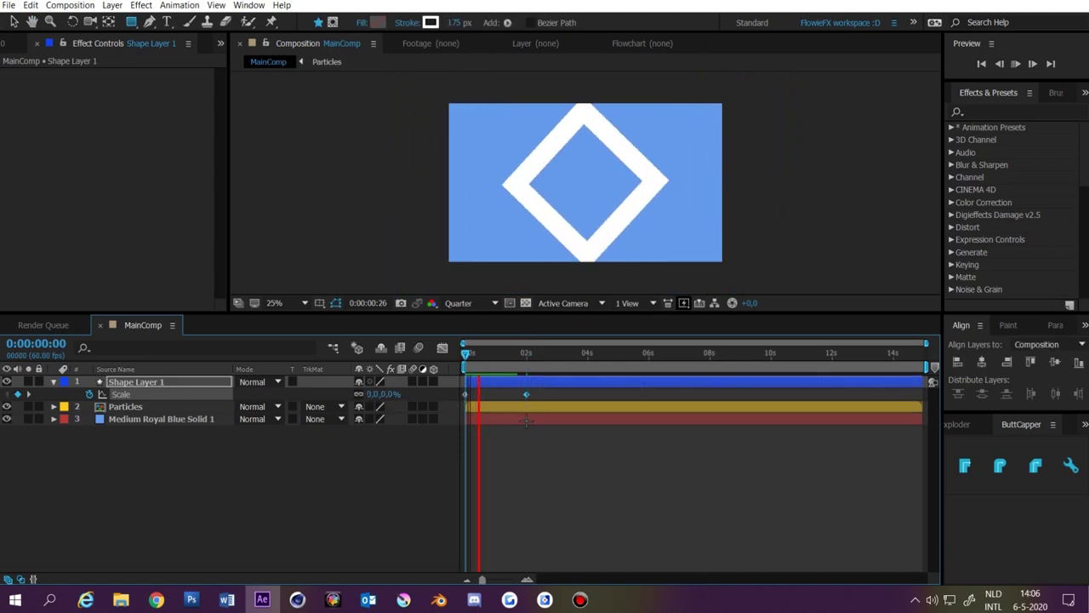
pyautogui.press('space')
pyautogui.press('u')
pyautogui.press('u')
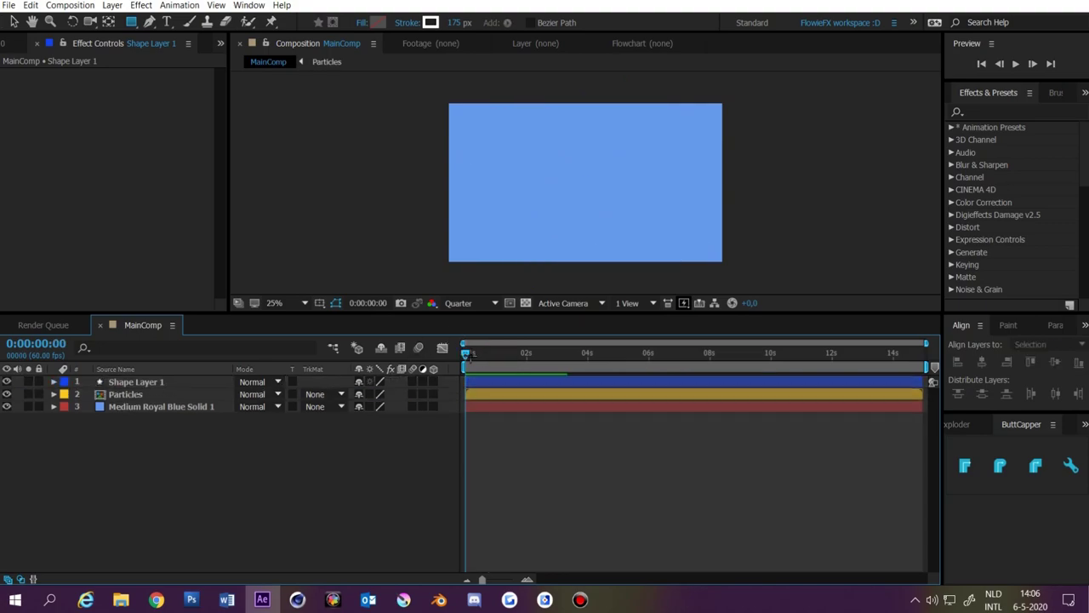
pyautogui.moveTo(466, 353); pyautogui.dragTo(482, 354)
pyautogui.rightClick(509, 381)
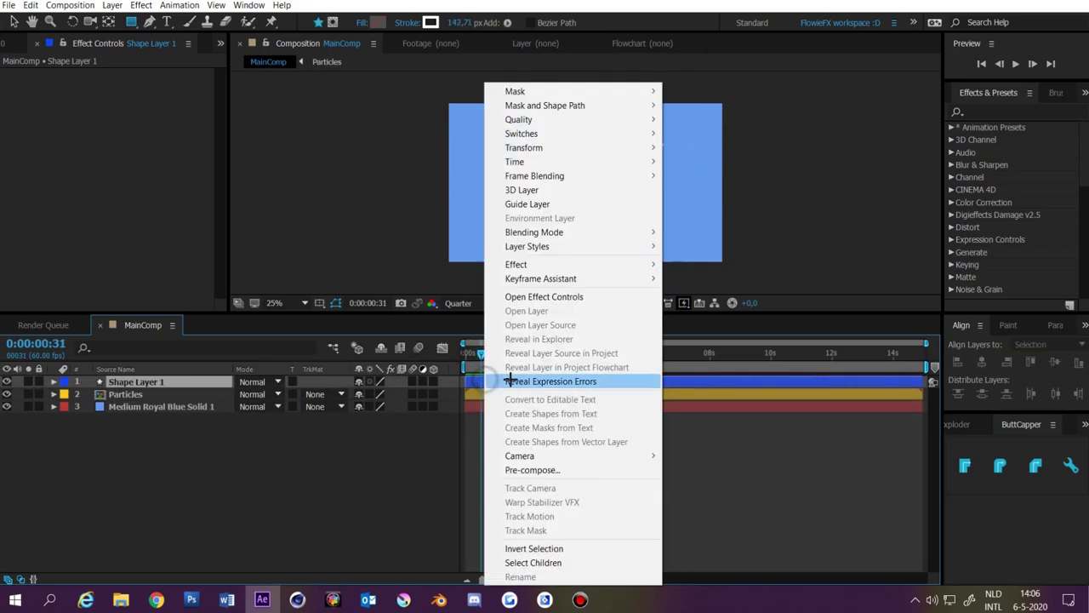
pyautogui.click(466, 353)
pyautogui.press('space')
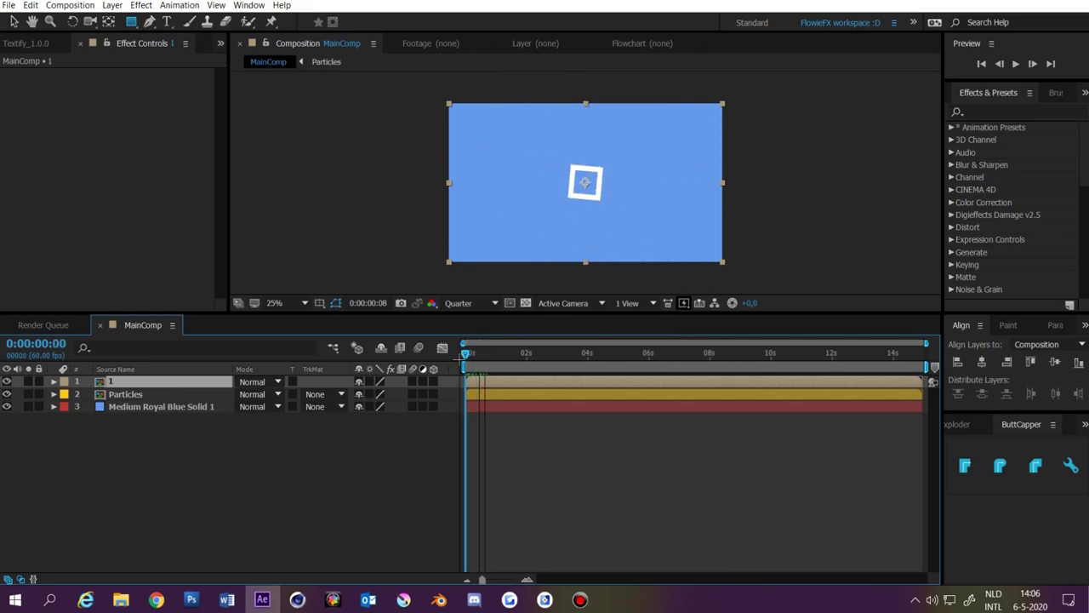
# Duplicate the square pre-comp, delay the copy by a few frames, and preview
pyautogui.hotkey('ctrl', 'd')
pyautogui.moveTo(467, 353)
pyautogui.mouseDown()
pyautogui.moveTo(552, 353)
pyautogui.moveTo(576, 380)
pyautogui.moveTo(620, 379)
pyautogui.mouseUp()
pyautogui.press('-')
pyautogui.press('space')
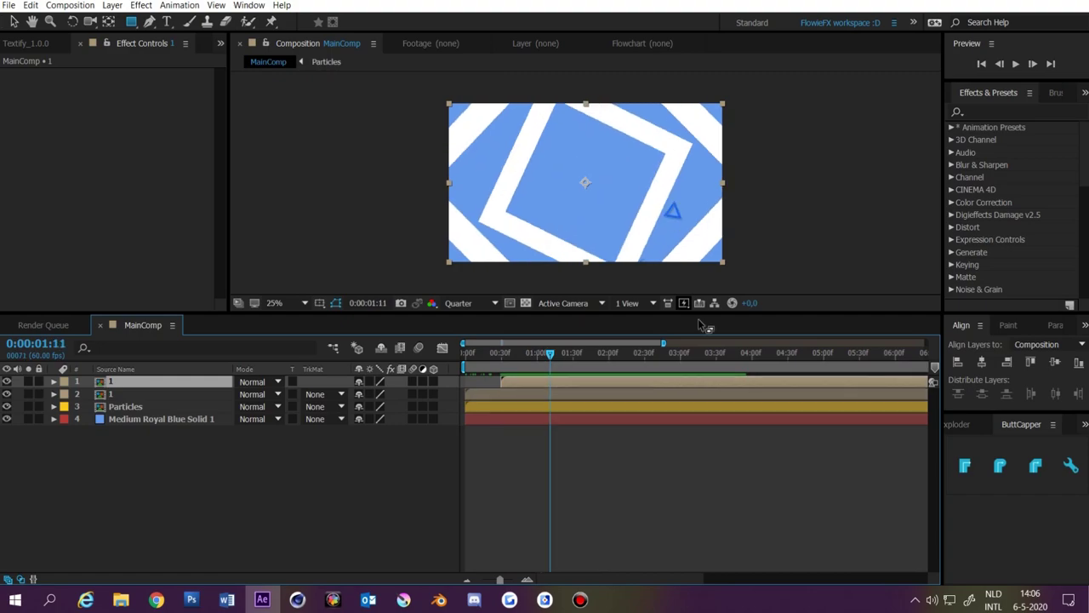
# Apply a Gradient Ramp with both colours blue to the later square, then pre-compose both copies
pyautogui.click(1004, 111)
pyautogui.write('gr')
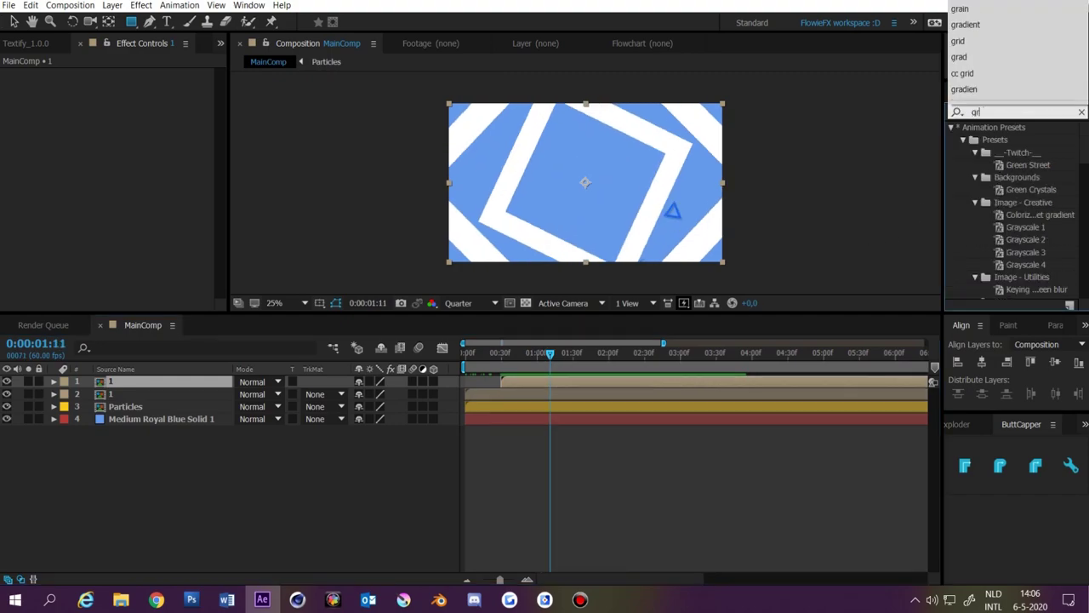
pyautogui.write('adient')
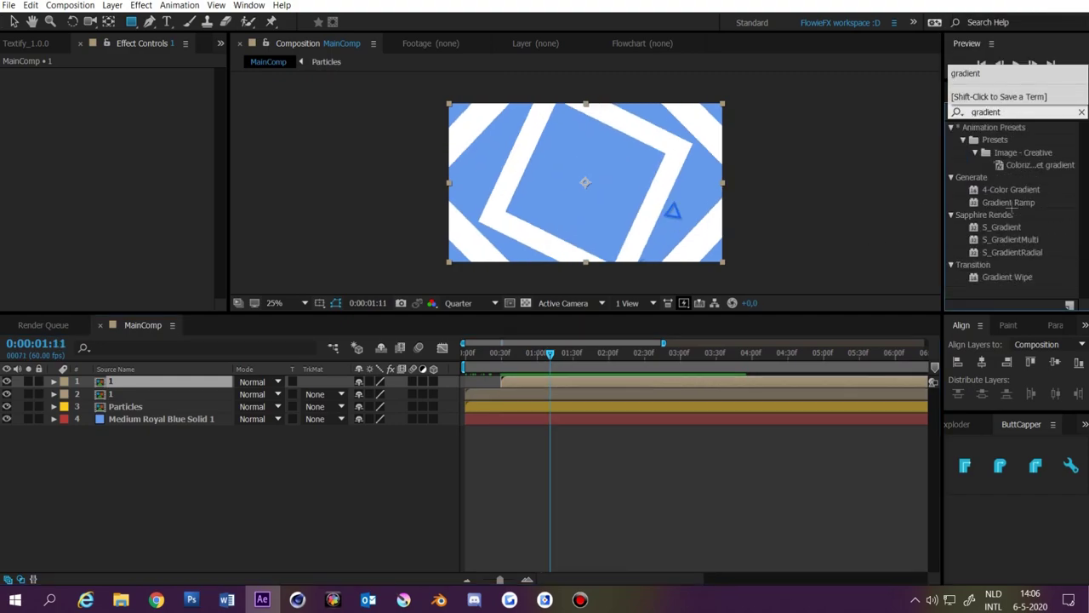
pyautogui.doubleClick(1008, 203)
pyautogui.click(132, 123)
pyautogui.click(490, 359)
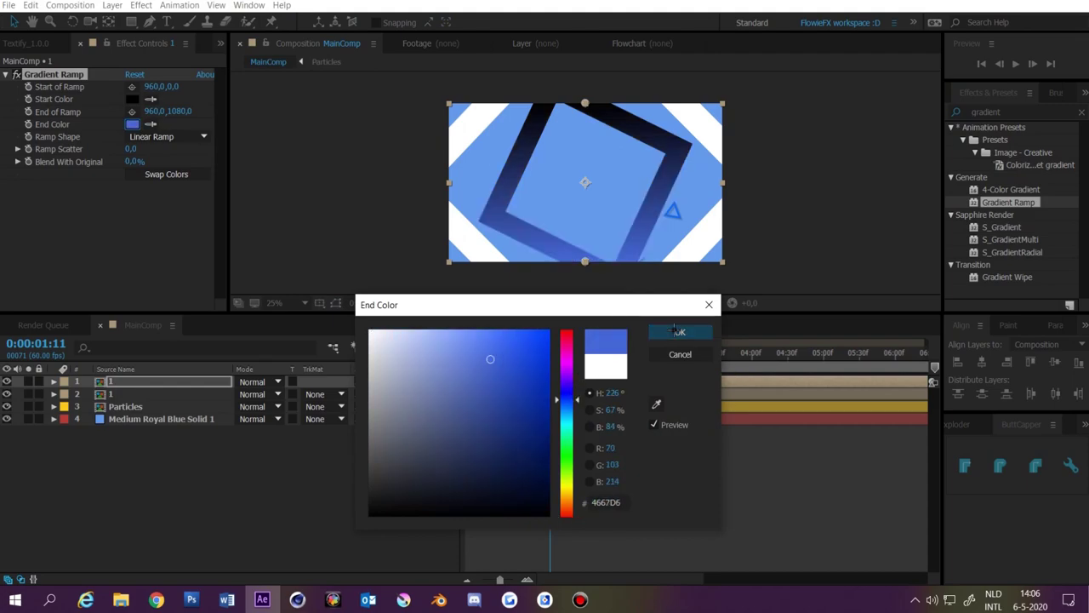
pyautogui.click(679, 330)
pyautogui.click(151, 98)
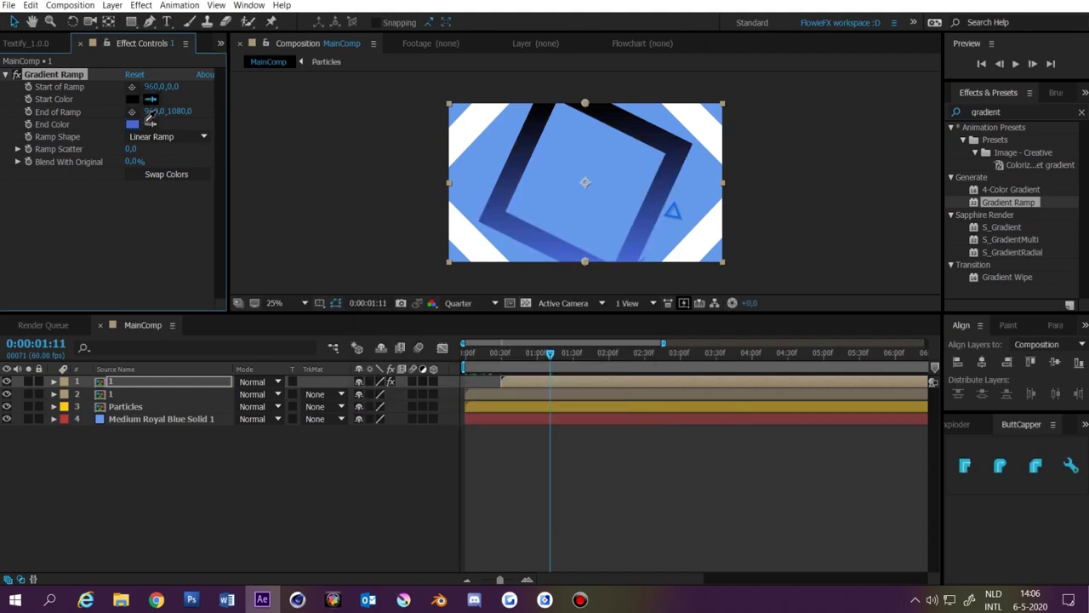
pyautogui.rightClick(535, 381)
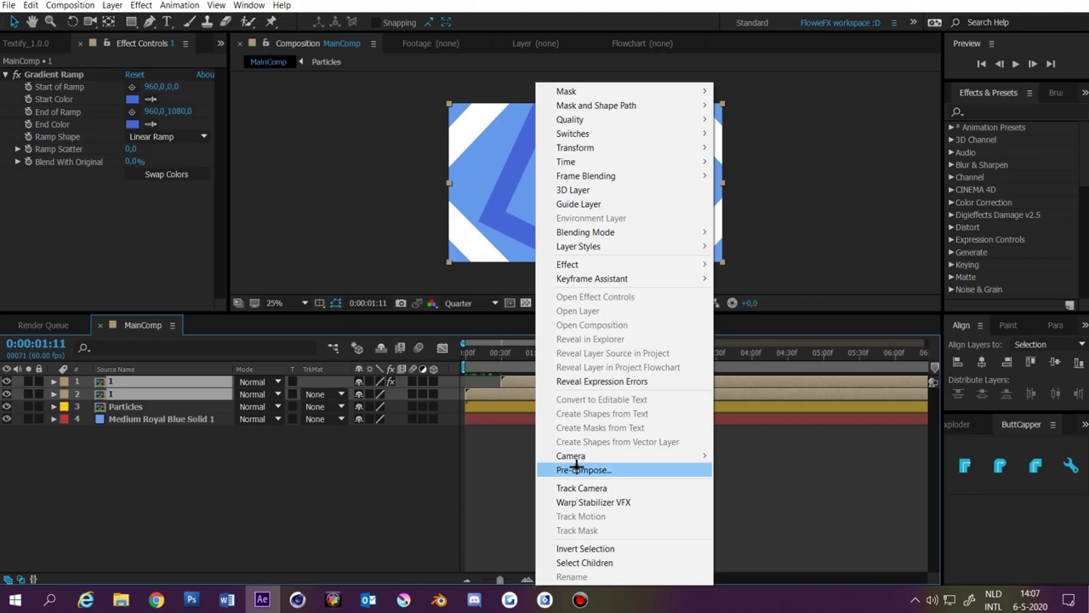
pyautogui.click(577, 474)
# Name the new pre-comp '2' and apply the Echo effect to it
pyautogui.write('2')
pyautogui.click(367, 449)
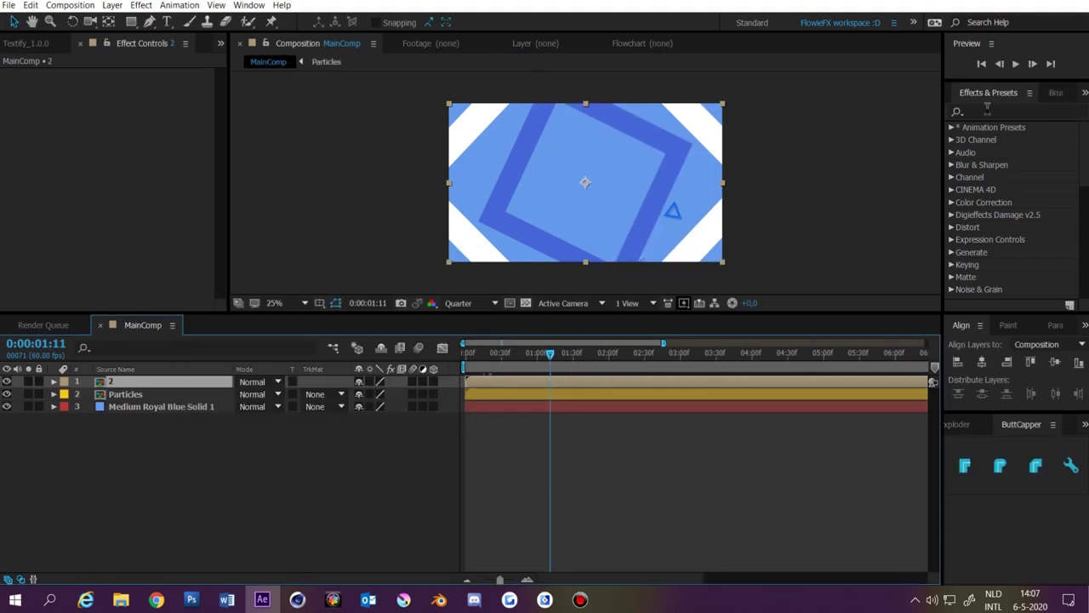
pyautogui.click(987, 111)
pyautogui.write('echo')
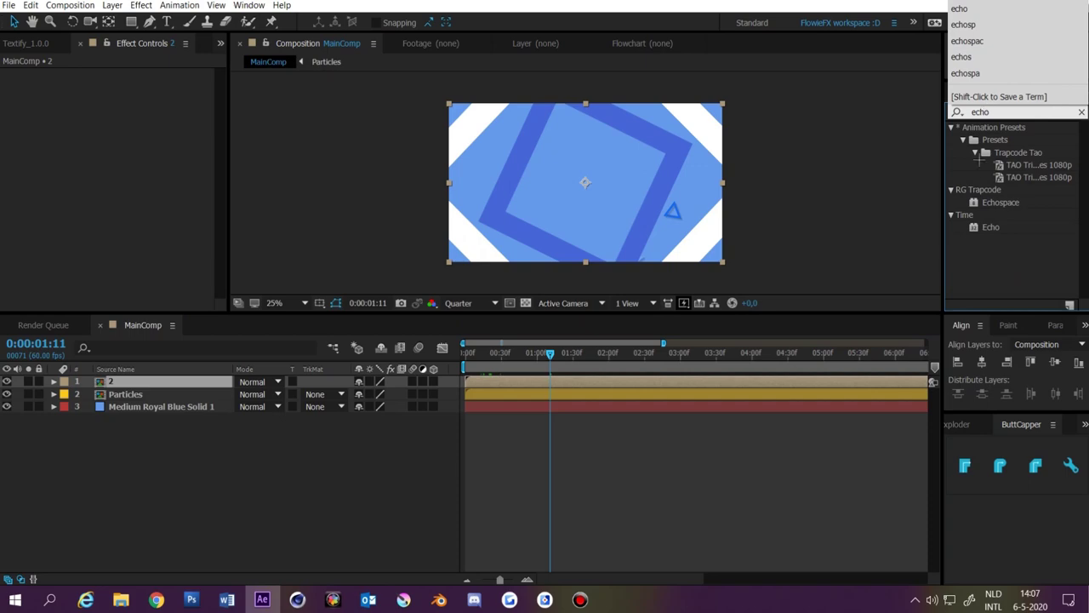
pyautogui.moveTo(990, 226); pyautogui.dragTo(590, 382)
# Set Echo Time to about -1 second and Number of Echoes to 50, then preview
pyautogui.click(138, 87)
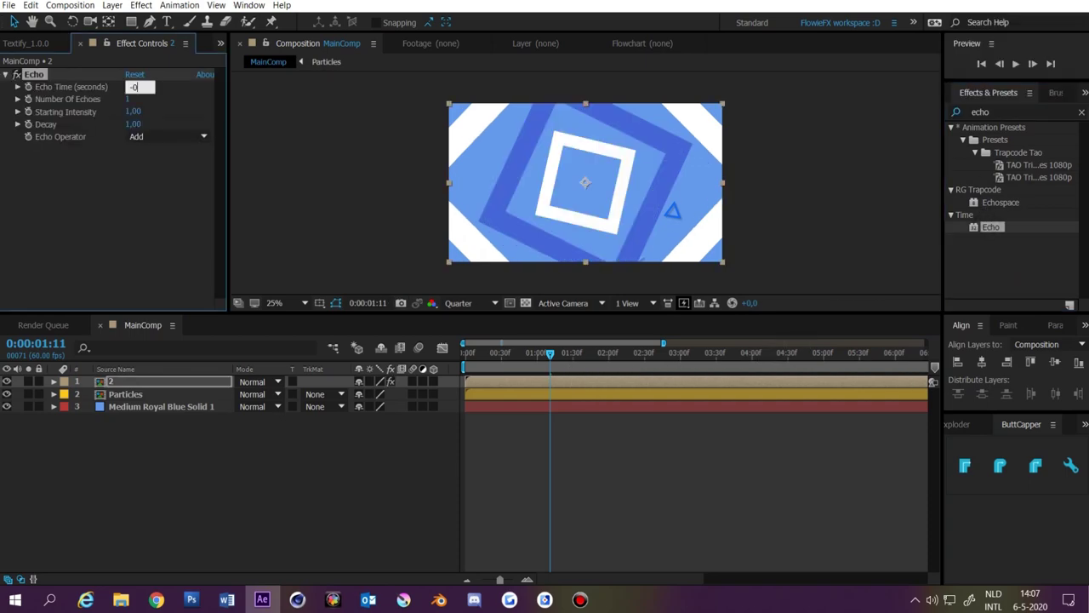
pyautogui.press('Return')
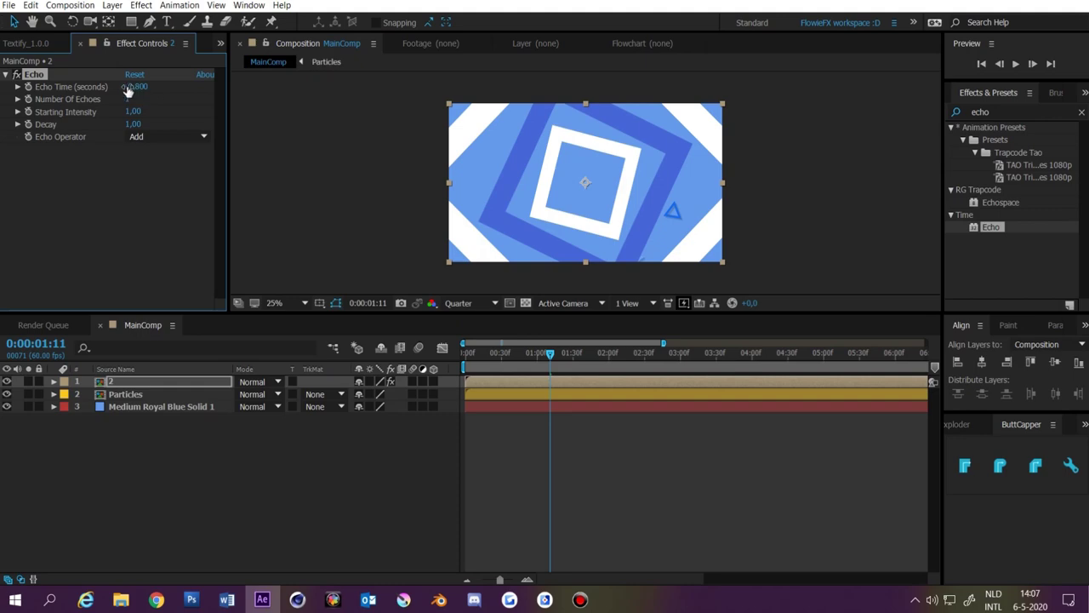
pyautogui.moveTo(135, 87); pyautogui.dragTo(128, 86)
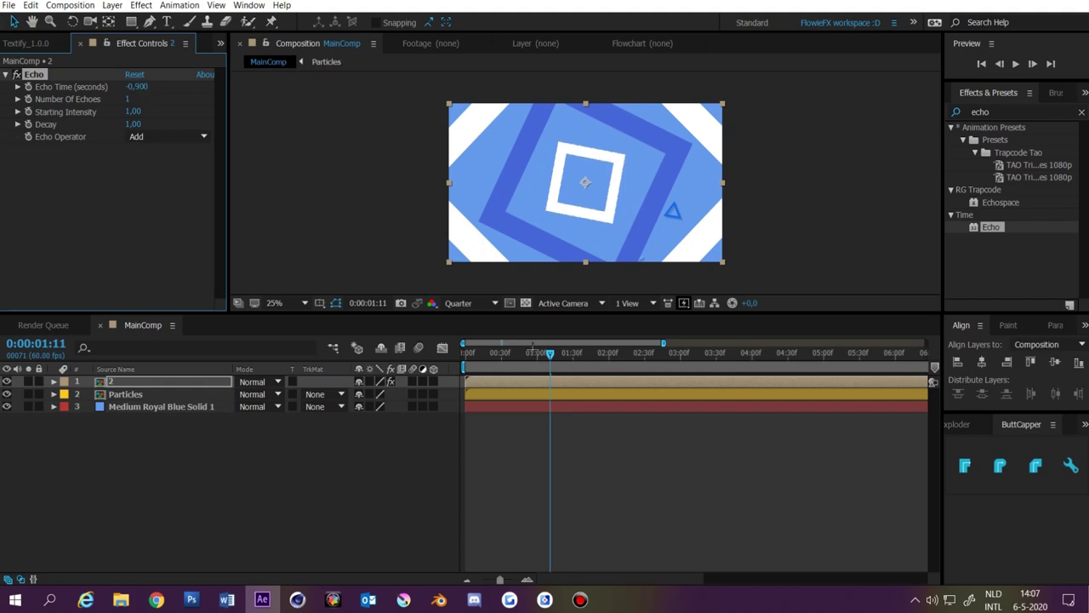
pyautogui.moveTo(550, 353)
pyautogui.mouseDown()
pyautogui.moveTo(602, 353)
pyautogui.moveTo(525, 353)
pyautogui.moveTo(557, 352)
pyautogui.mouseUp()
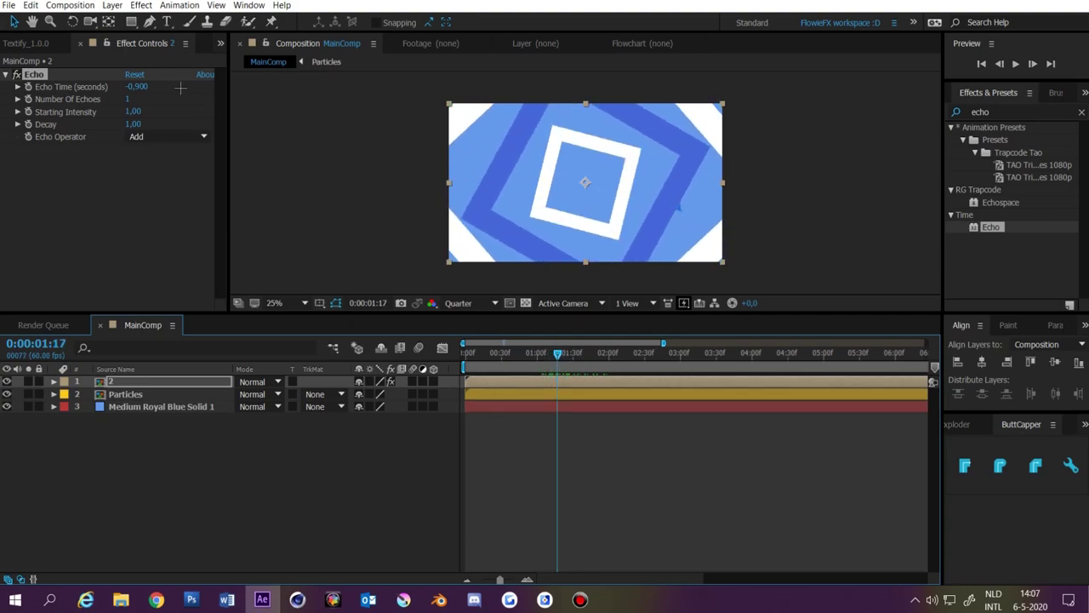
pyautogui.click(129, 101)
pyautogui.write('50')
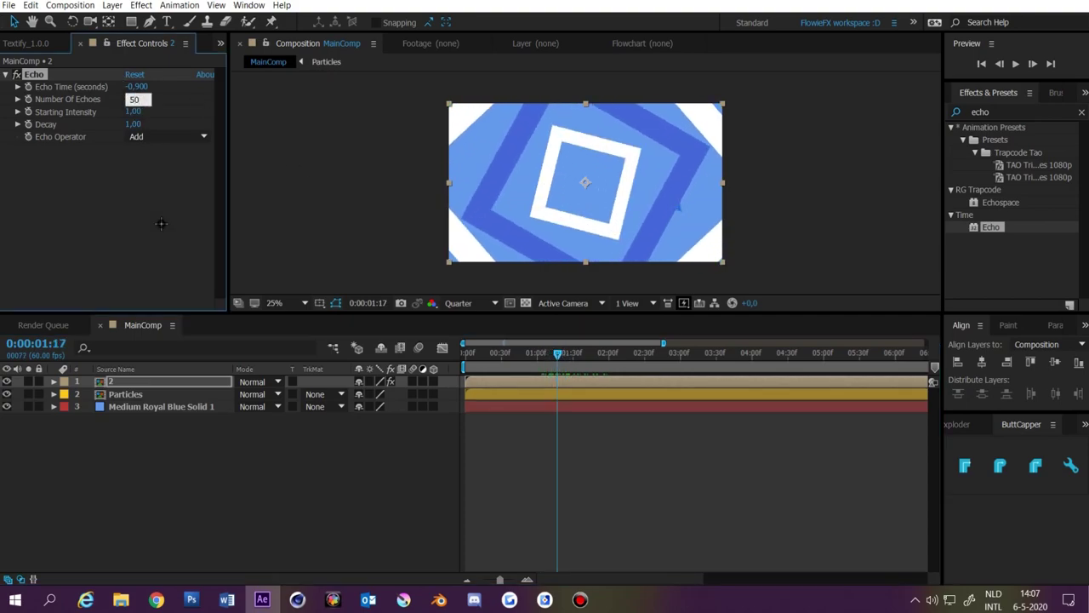
pyautogui.press('Return')
pyautogui.press('space')
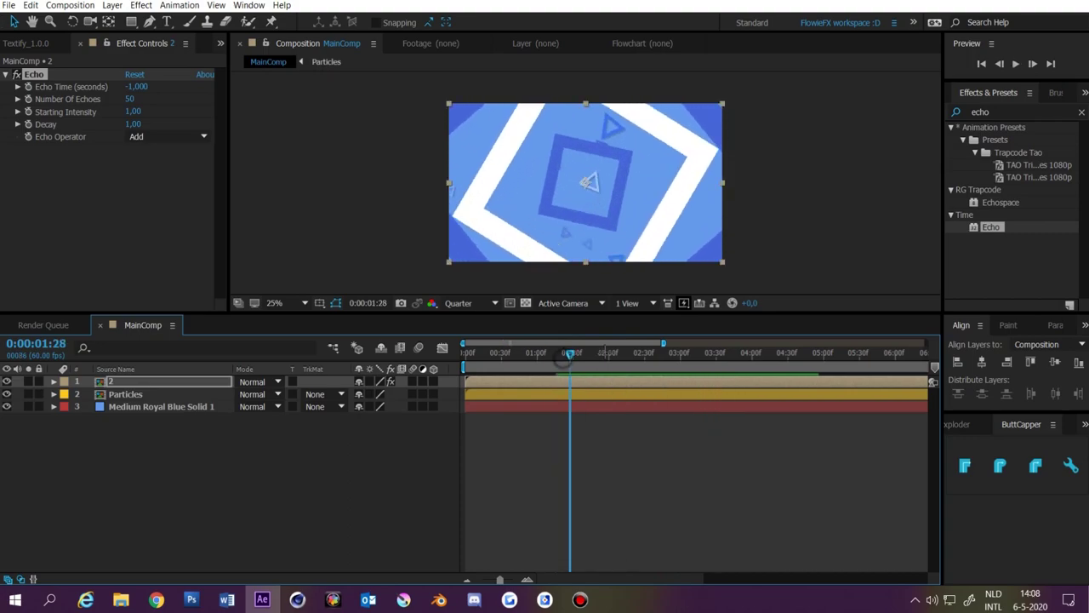
# Add Drop Shadow and Venetian Blinds effects to pre-comp 3
pyautogui.press('space')
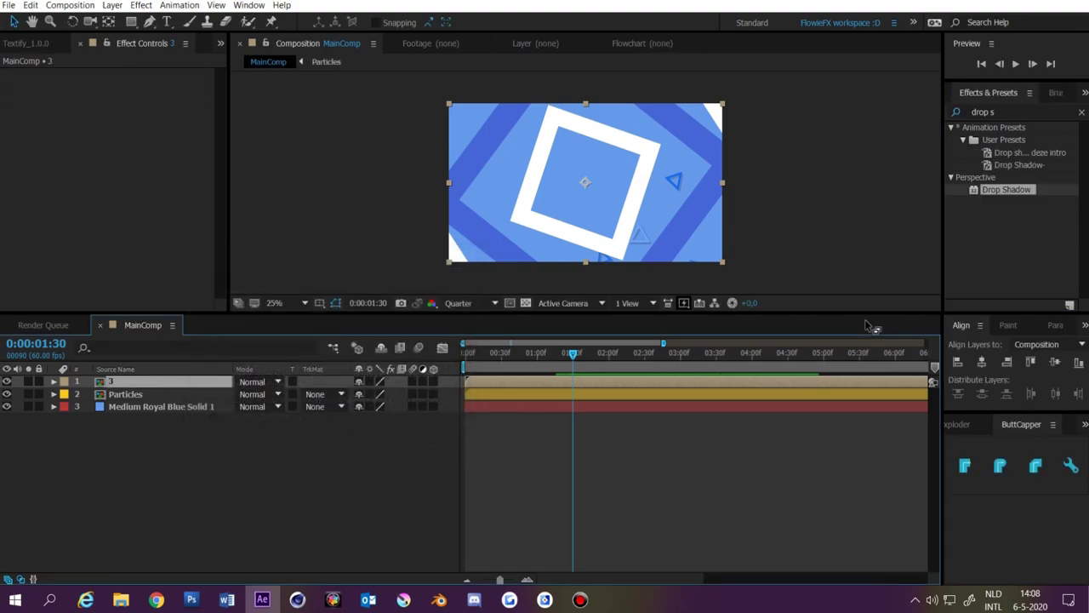
pyautogui.moveTo(1008, 189); pyautogui.dragTo(585, 182)
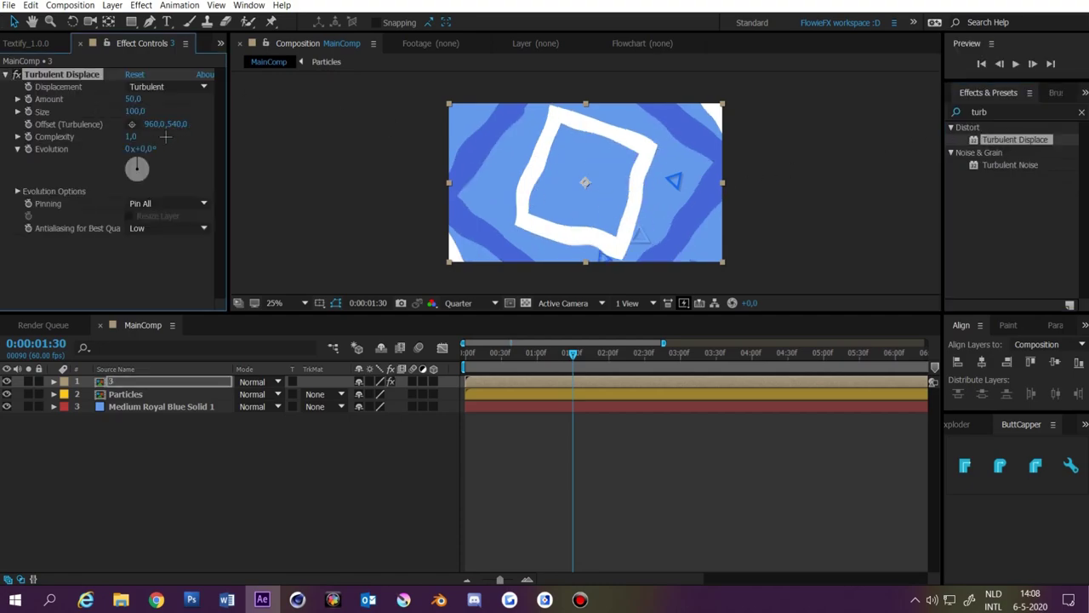
pyautogui.doubleClick(1008, 189)
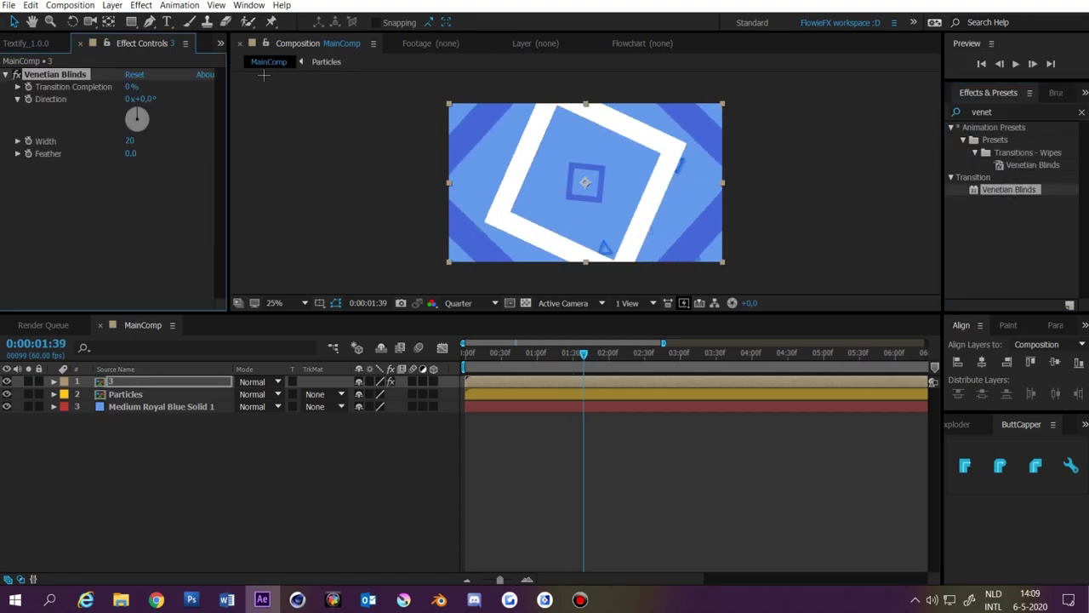
# Set Venetian Blinds to 40% completion, 90° direction and width 100
pyautogui.moveTo(131, 87); pyautogui.dragTo(149, 117)
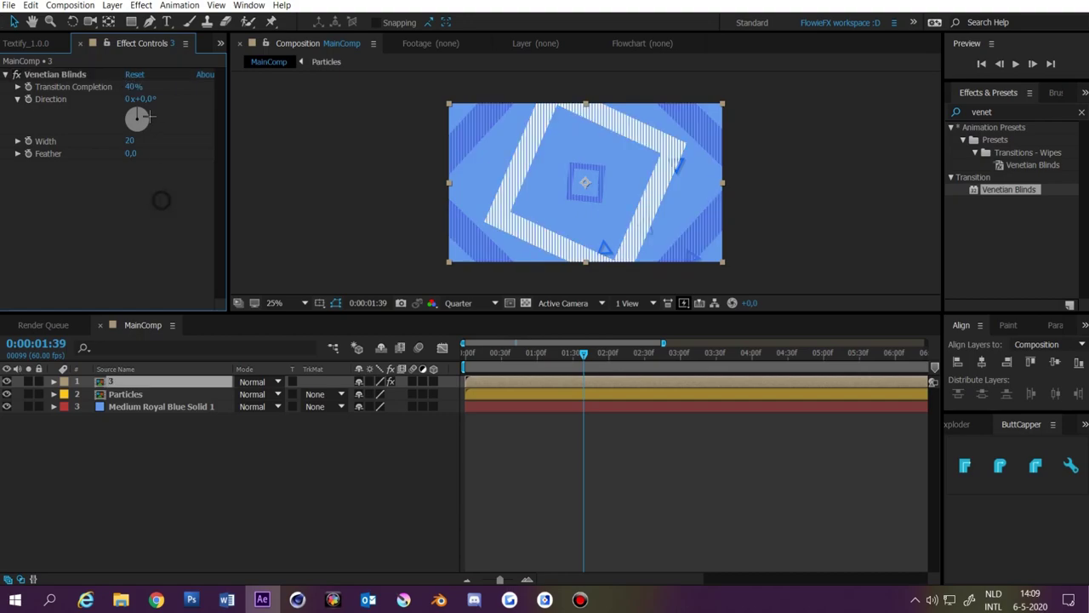
pyautogui.click(141, 99)
pyautogui.write('90')
pyautogui.press('Return')
pyautogui.click(131, 141)
pyautogui.write('100')
pyautogui.press('Return')
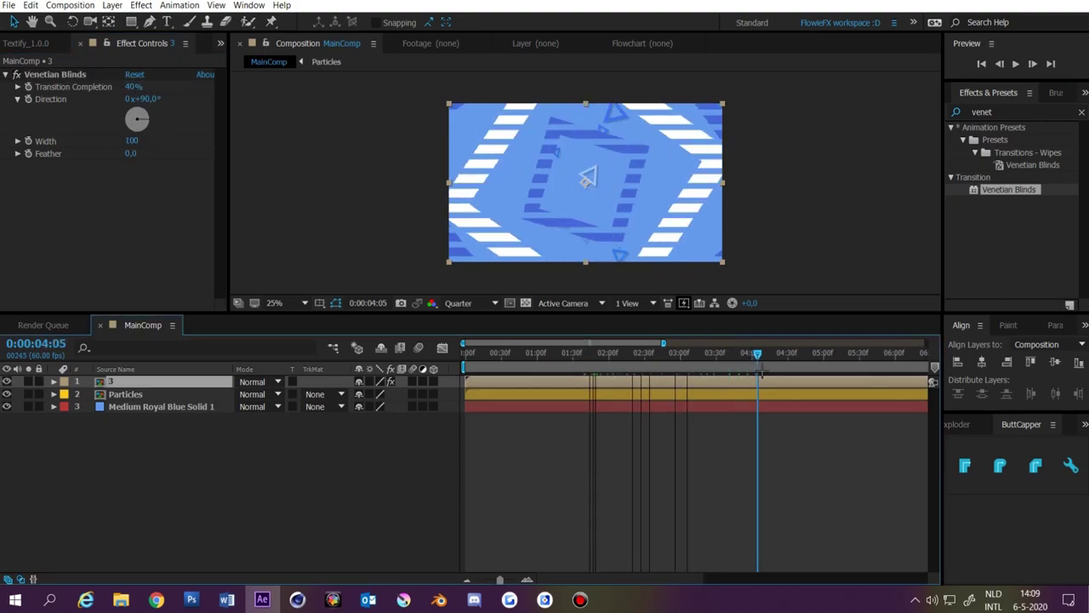
# Draw a star outward from the frame centre and align it to the composition centre
pyautogui.moveTo(577, 353); pyautogui.dragTo(589, 354)
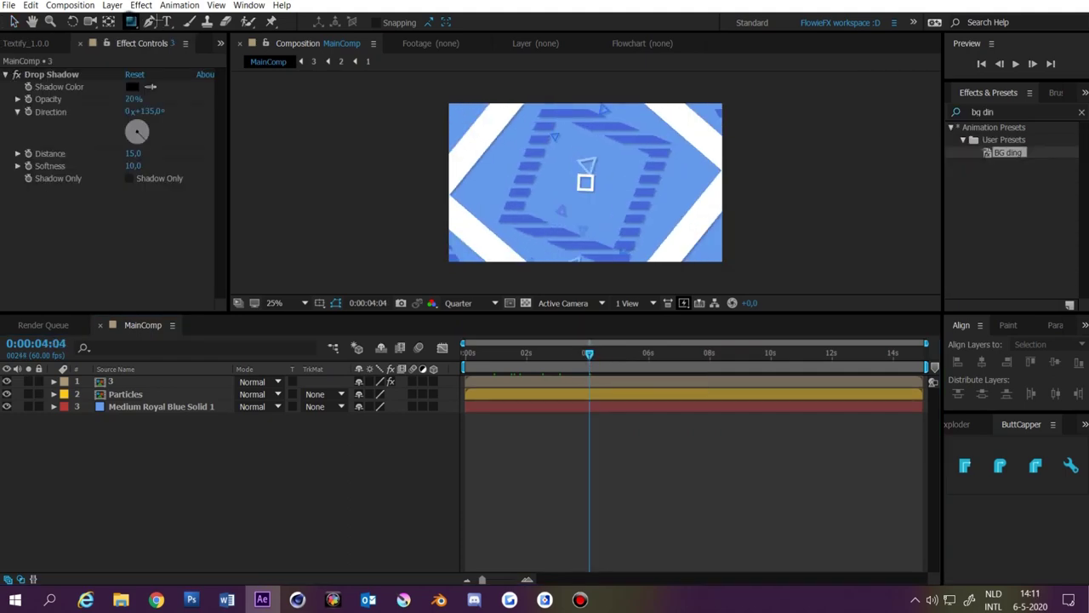
pyautogui.moveTo(131, 21); pyautogui.dragTo(178, 56)
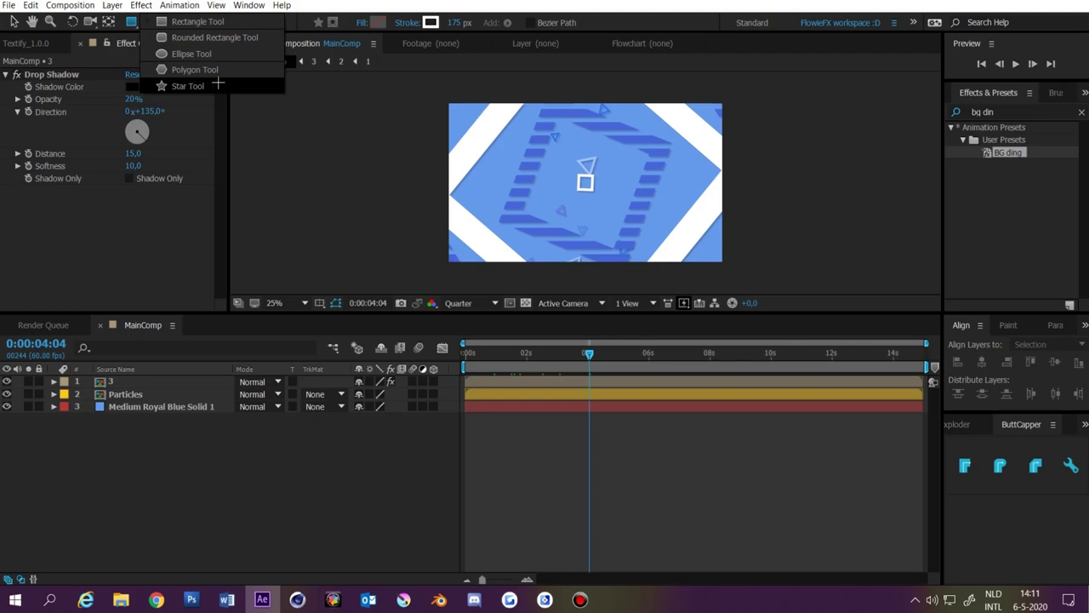
pyautogui.moveTo(219, 84); pyautogui.dragTo(219, 82)
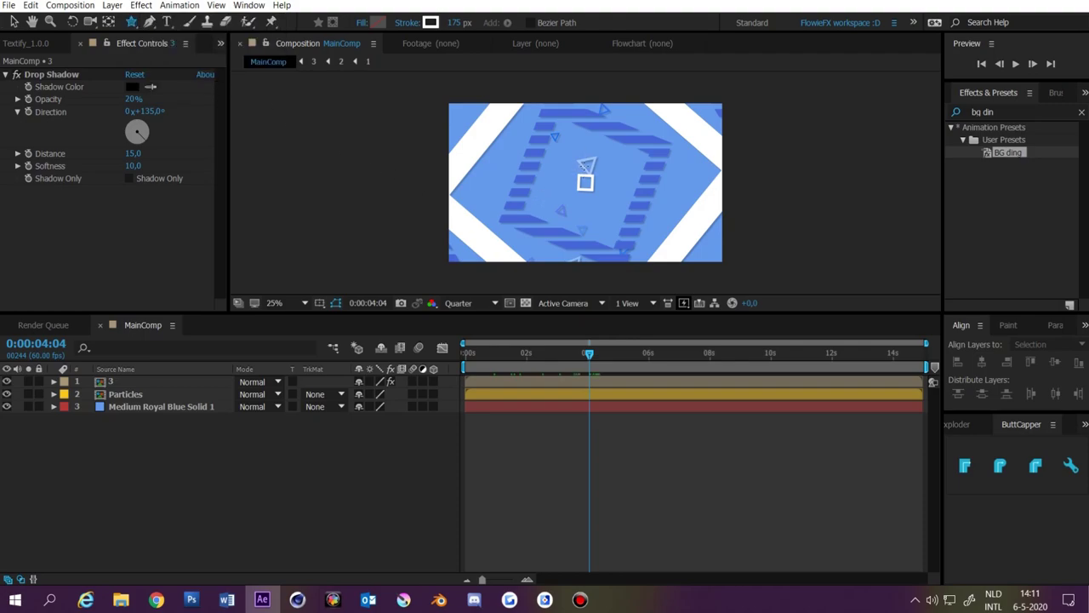
pyautogui.moveTo(576, 177); pyautogui.dragTo(601, 223)
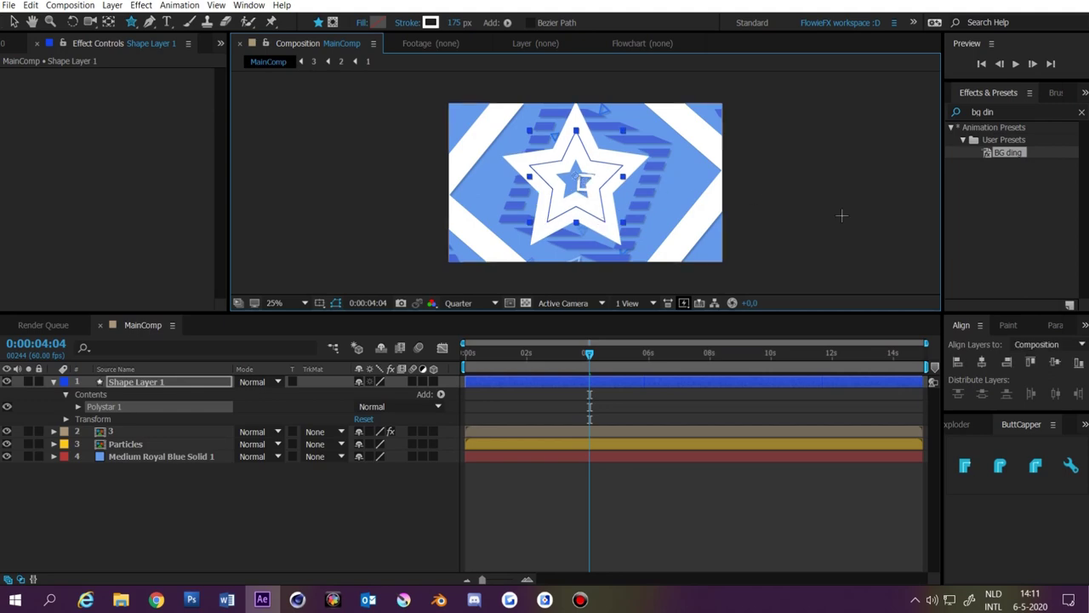
pyautogui.click(983, 361)
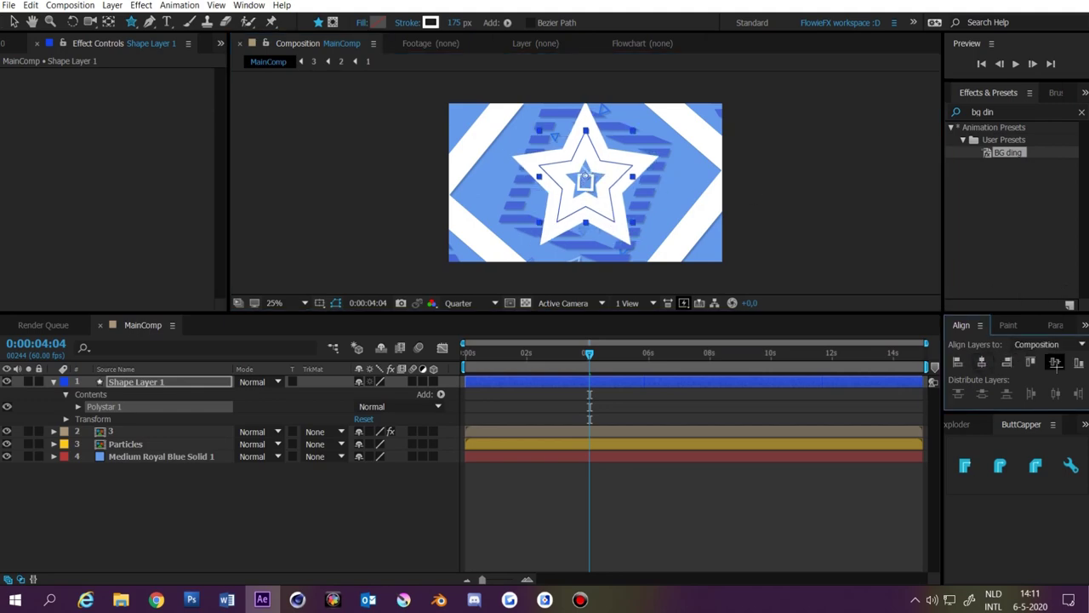
pyautogui.click(1054, 361)
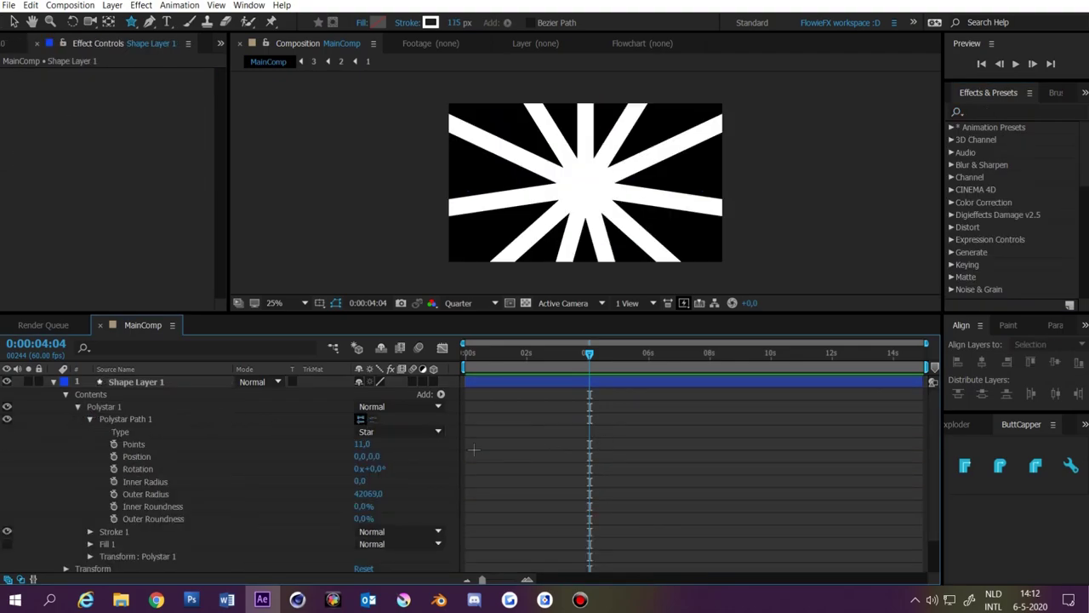
# Add a time*100 expression to the sunburst's Rotation so it spins, then preview
pyautogui.press('u')
pyautogui.moveTo(576, 353)
pyautogui.mouseDown()
pyautogui.moveTo(550, 404)
pyautogui.moveTo(184, 382)
pyautogui.mouseUp()
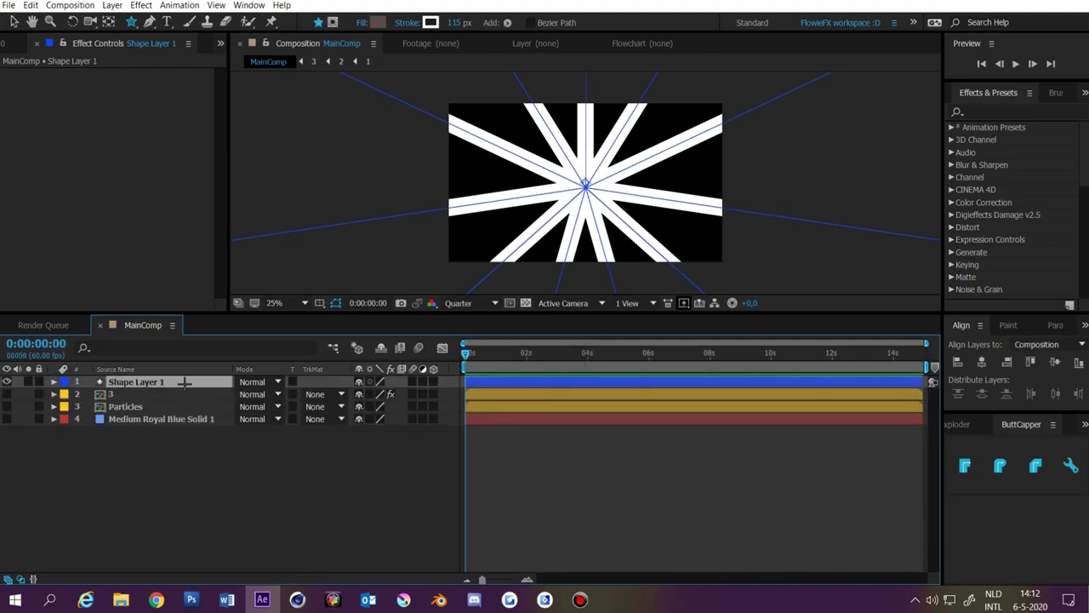
pyautogui.press('r')
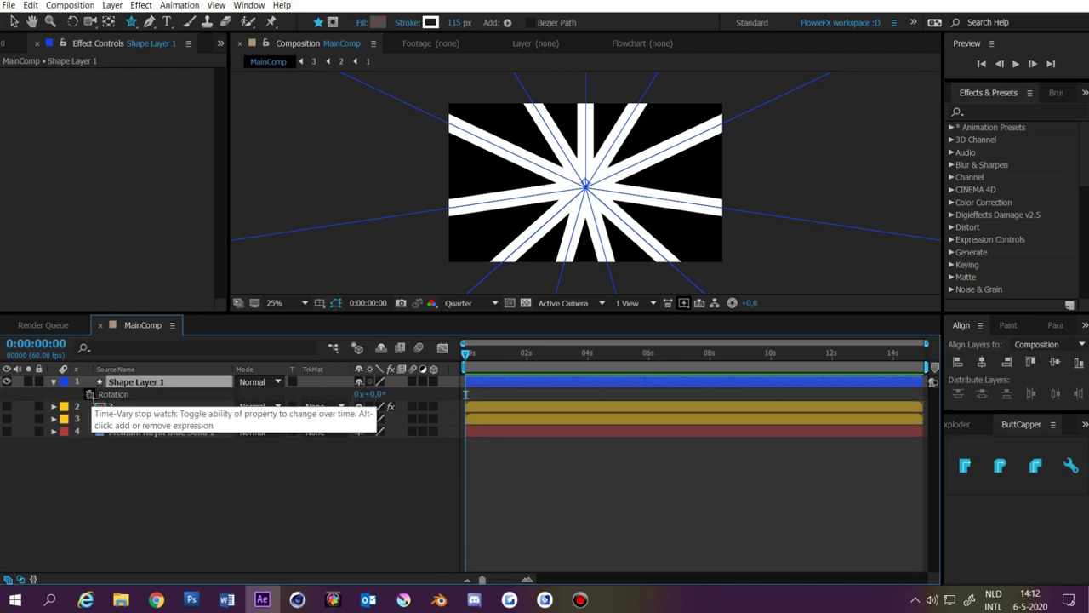
pyautogui.click(89, 394)
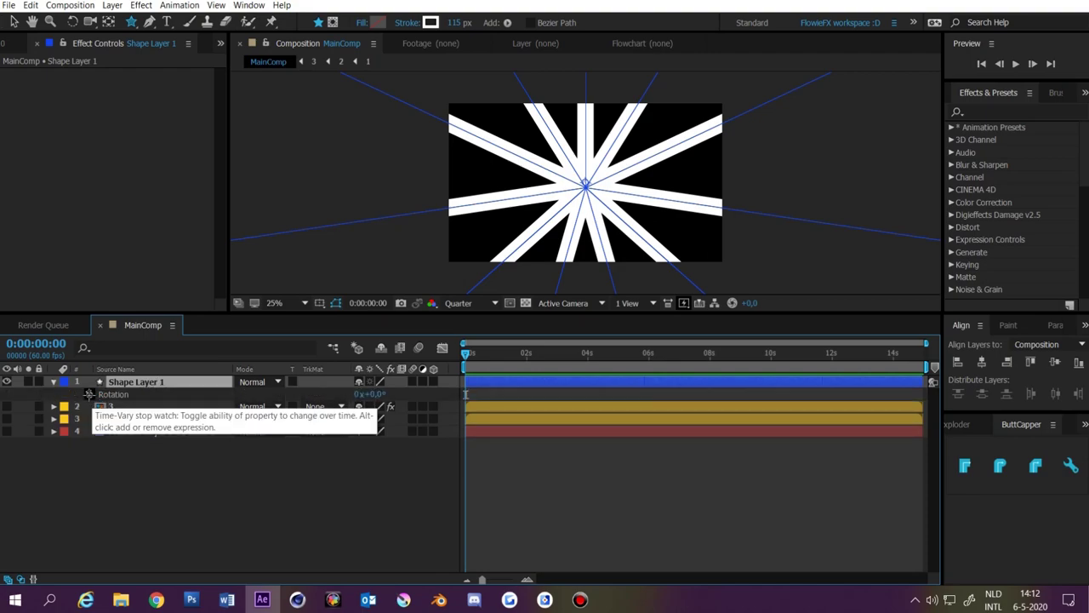
pyautogui.keyDown('alt'); pyautogui.click(89, 394); pyautogui.keyUp('alt')
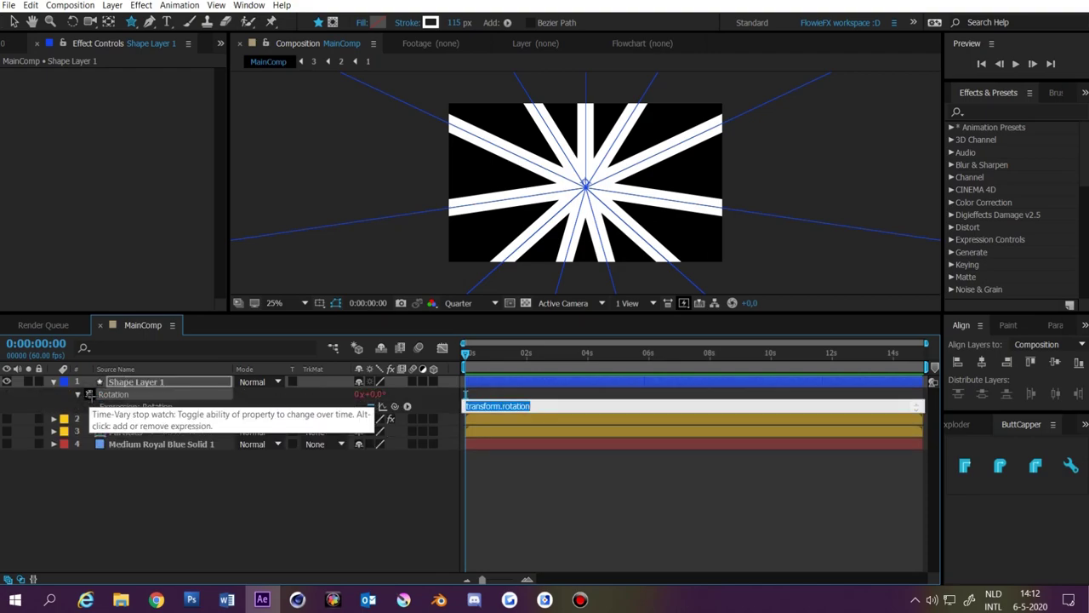
pyautogui.write('time')
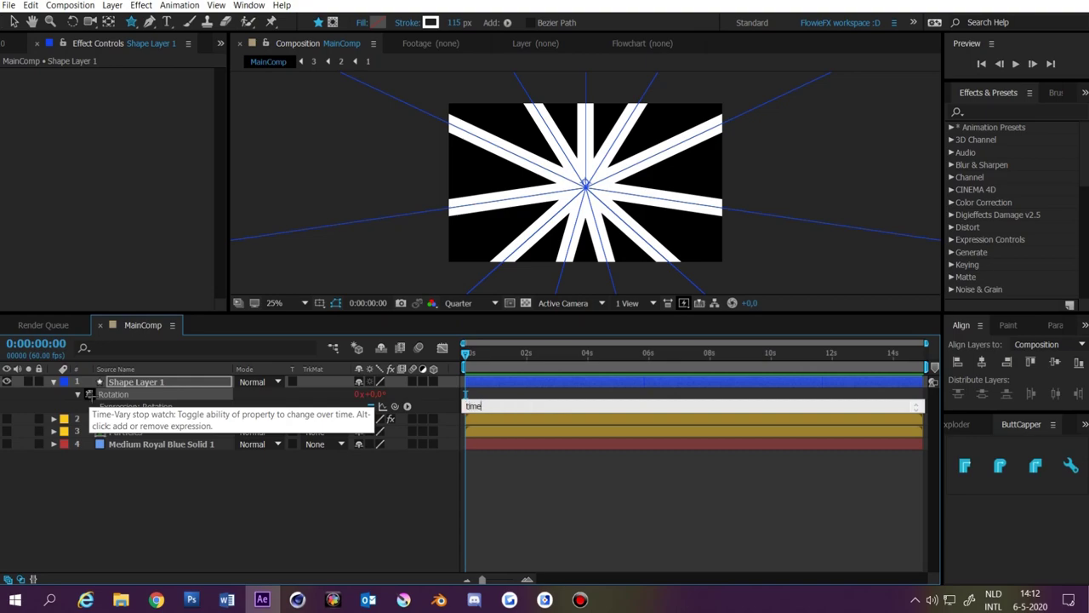
pyautogui.write('*100')
pyautogui.click(517, 506)
pyautogui.press('space')
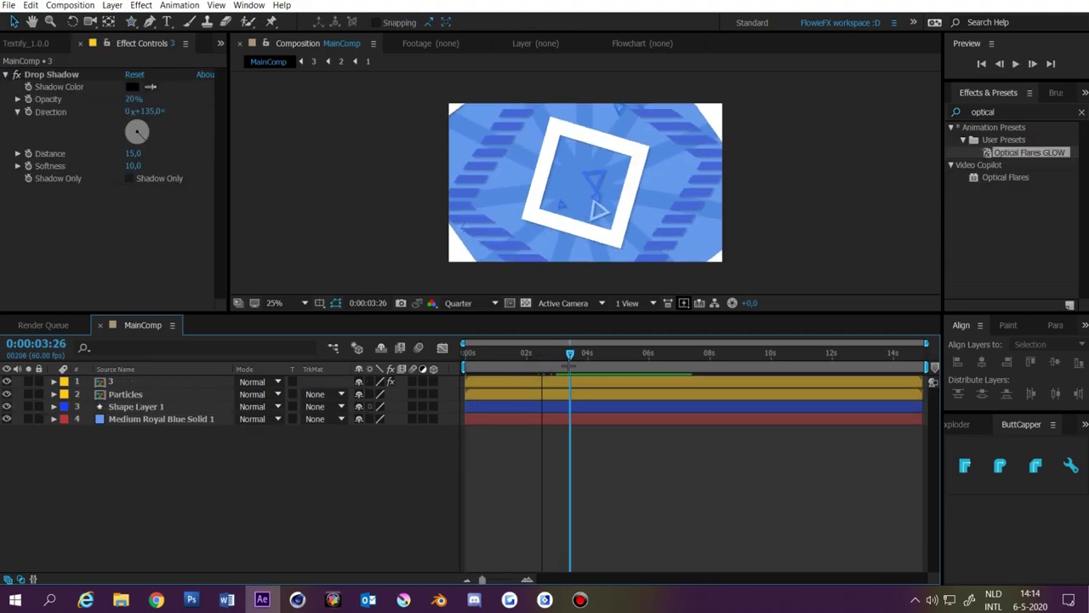
# Pre-compose all four layers into a new composition named 'BG'
pyautogui.moveTo(330, 486)
pyautogui.mouseDown()
pyautogui.moveTo(285, 424)
pyautogui.moveTo(139, 384)
pyautogui.mouseUp()
pyautogui.rightClick(139, 392)
pyautogui.click(219, 469)
pyautogui.write('B')
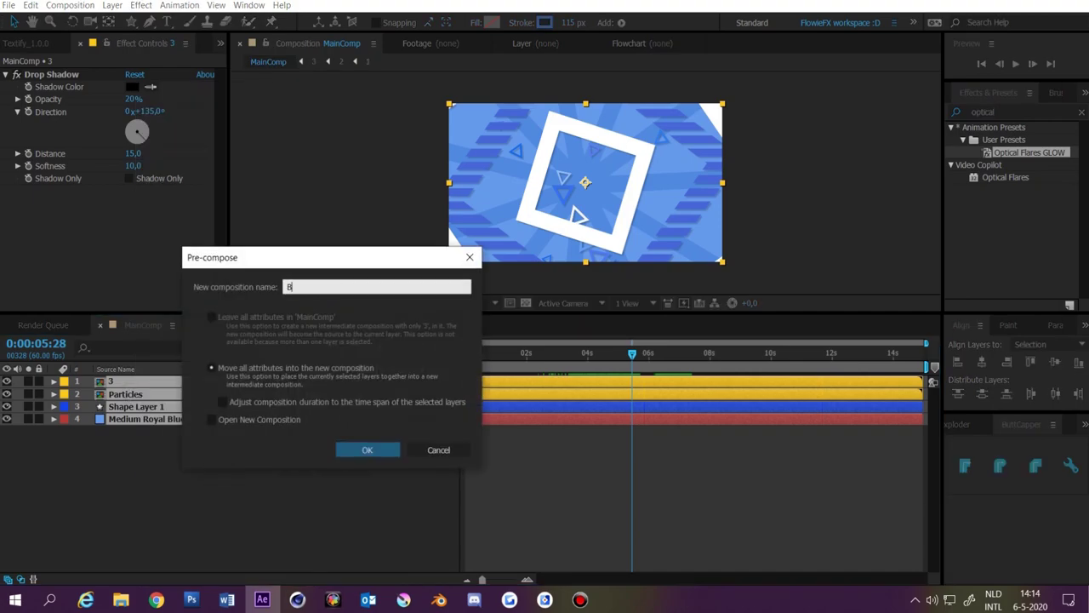
pyautogui.write('G')
pyautogui.press('Return')
# Enable time remapping on the BG layer
pyautogui.click(549, 356)
pyautogui.rightClick(526, 381)
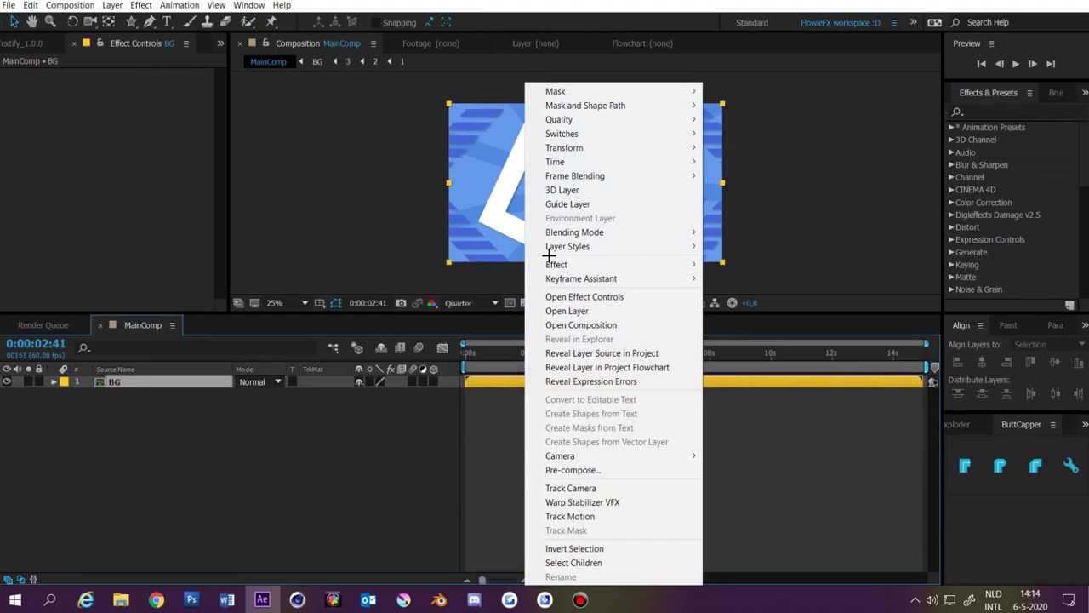
pyautogui.moveTo(555, 162)
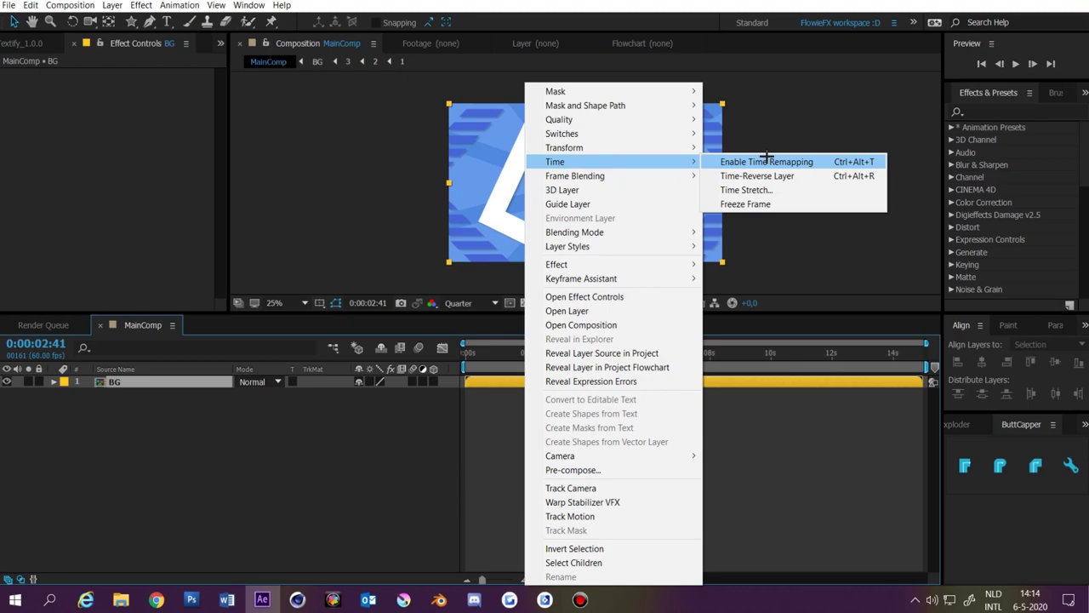
pyautogui.click(767, 162)
# Add Time Remap keyframes on BG at the first beats of Null 1
pyautogui.click(153, 382)
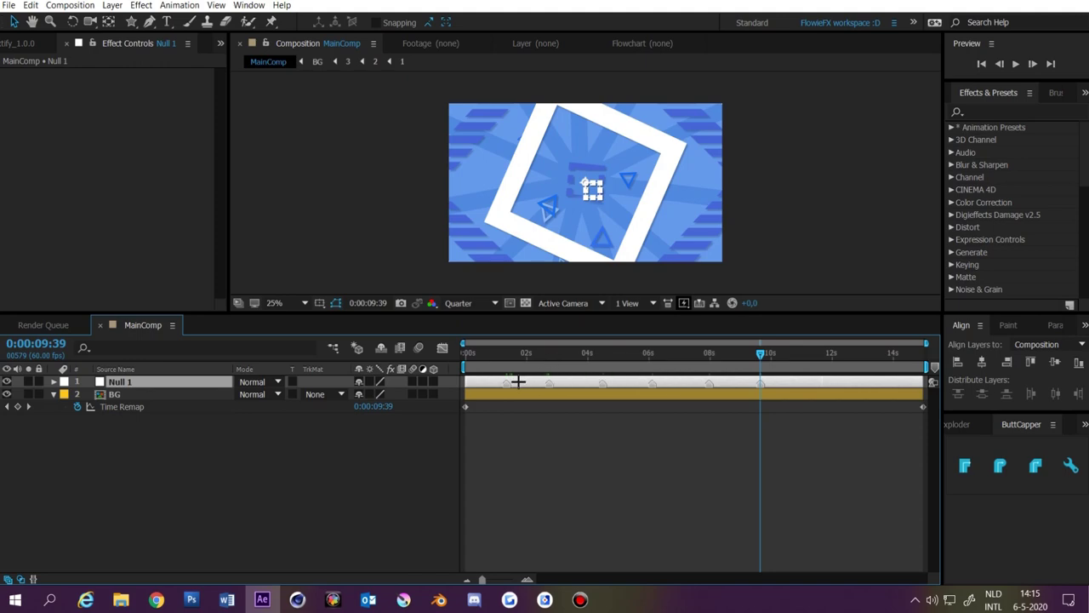
pyautogui.moveTo(499, 372); pyautogui.dragTo(507, 372)
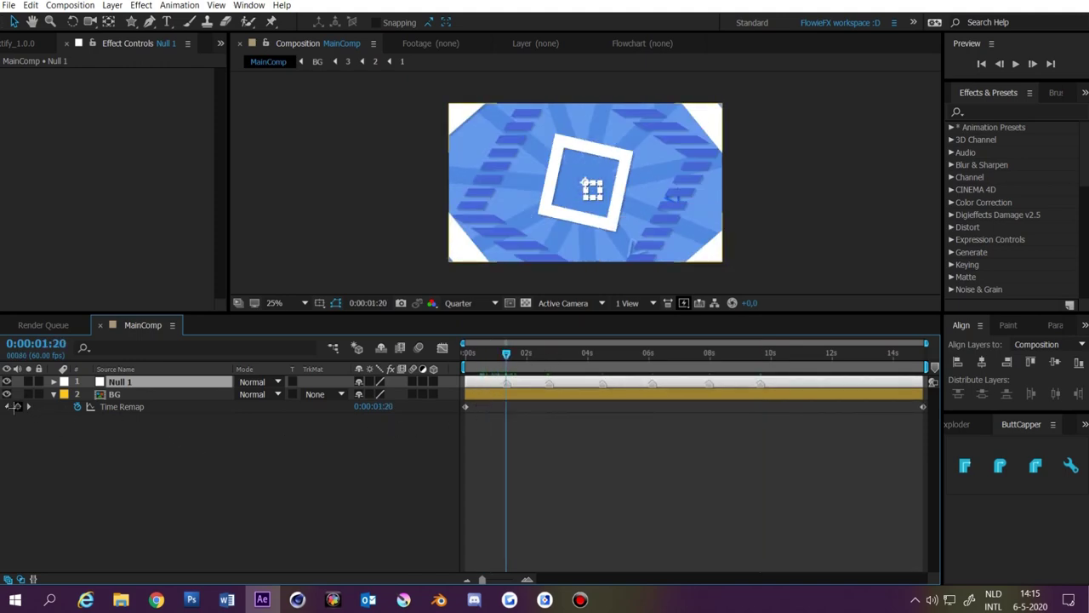
pyautogui.click(17, 407)
pyautogui.press('k')
pyautogui.click(17, 406)
# Add the last beat keyframe and convert all Time Remap keyframes to Auto Bezier
pyautogui.press('k')
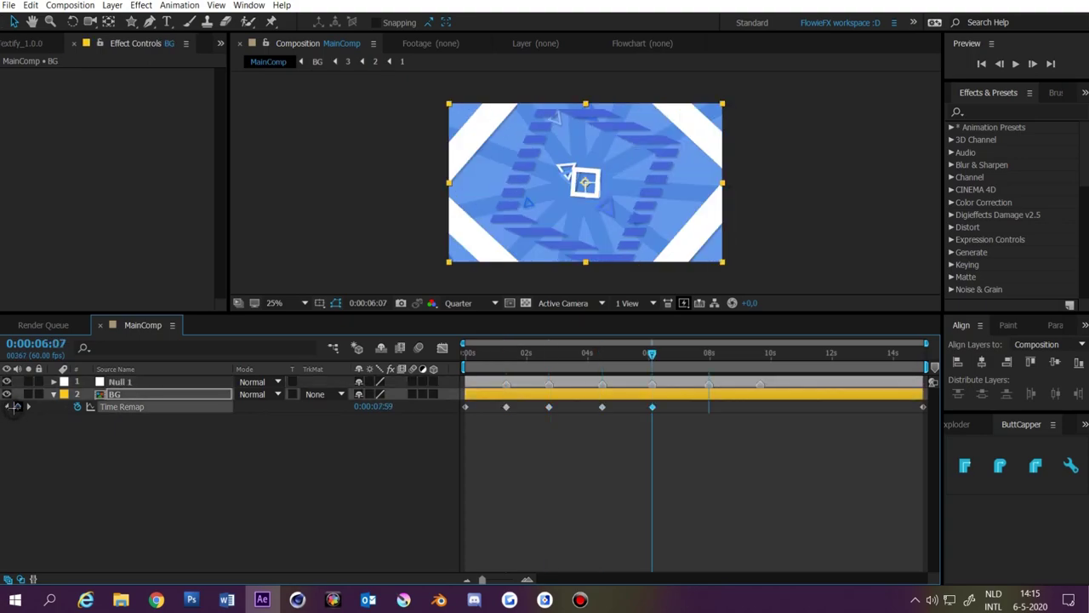
pyautogui.click(17, 407)
pyautogui.moveTo(423, 453)
pyautogui.mouseDown()
pyautogui.moveTo(658, 395)
pyautogui.moveTo(928, 389)
pyautogui.mouseUp()
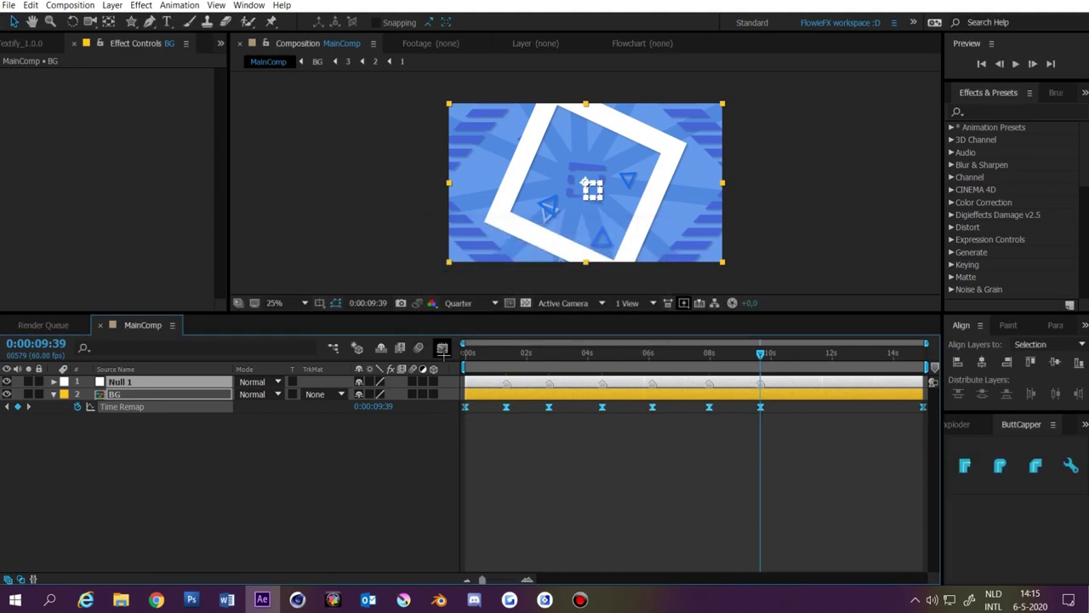
pyautogui.click(442, 348)
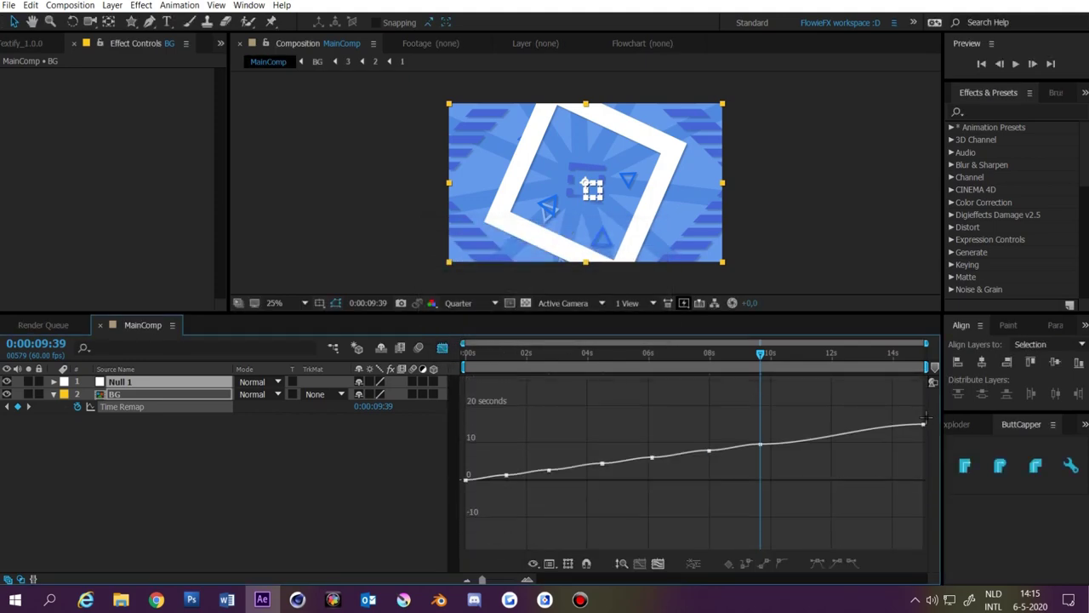
pyautogui.hotkey('ctrl', 'a')
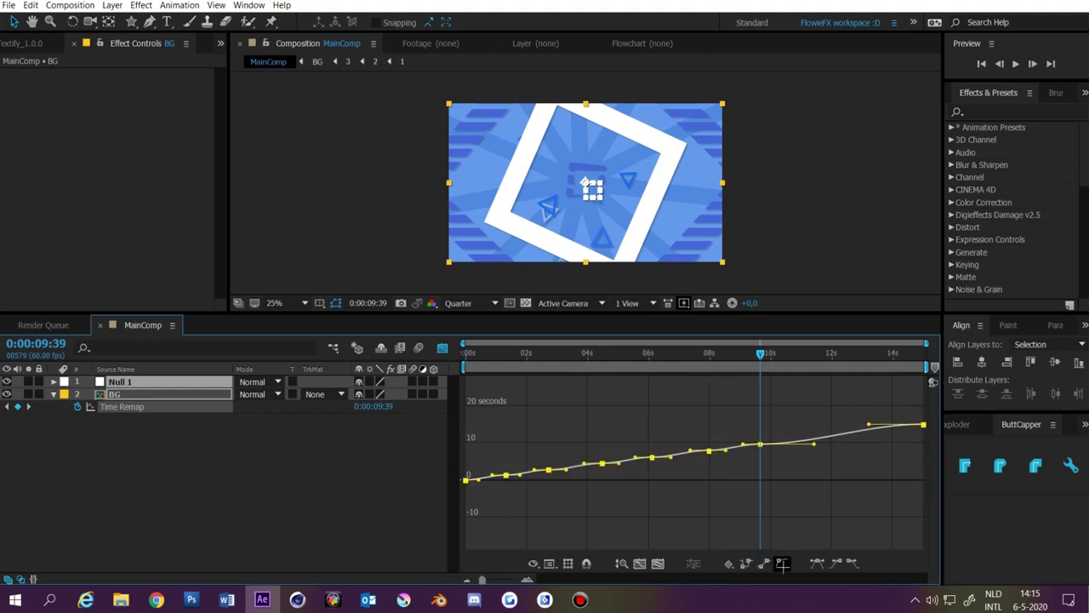
pyautogui.click(782, 564)
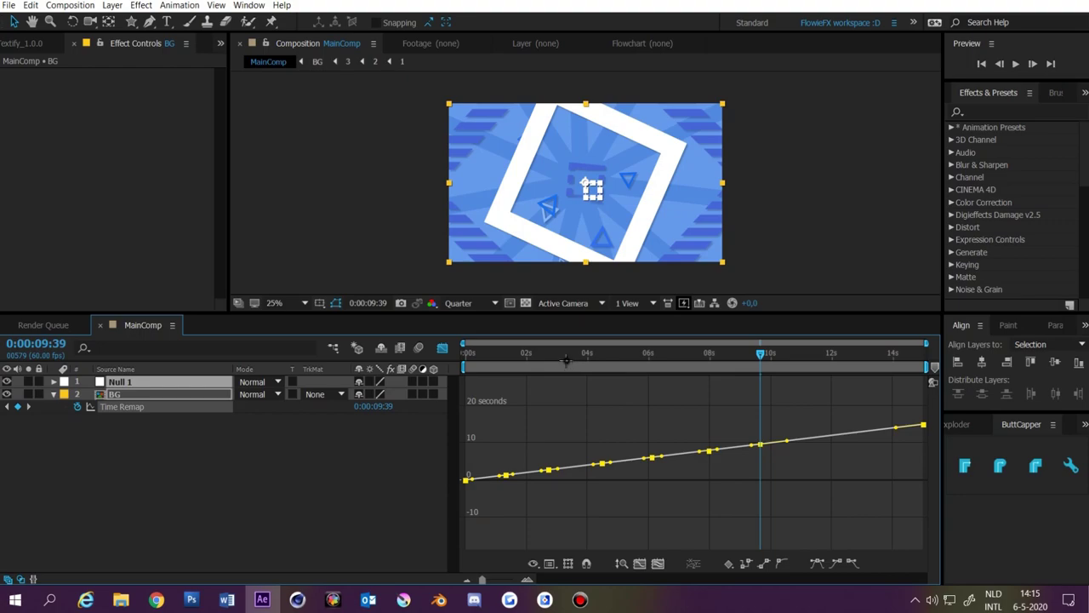
# Apply Easy Ease to every Time Remap keyframe, then delete the Null 1 layer
pyautogui.click(561, 356)
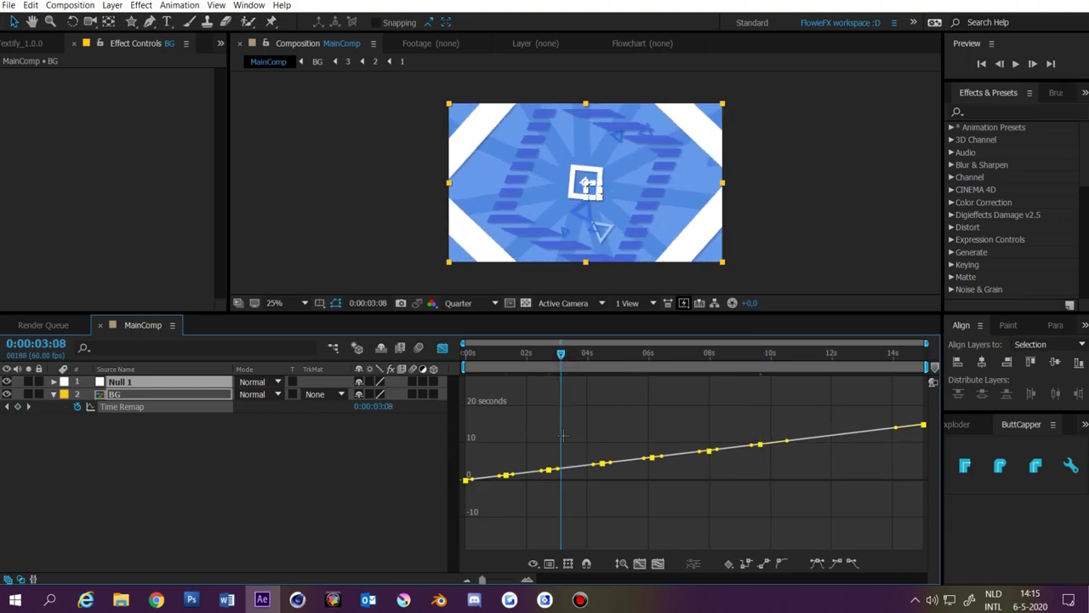
pyautogui.scroll(3, 584, 438)
pyautogui.keyDown('alt'); pyautogui.scroll(3, 561, 467); pyautogui.keyUp('alt')
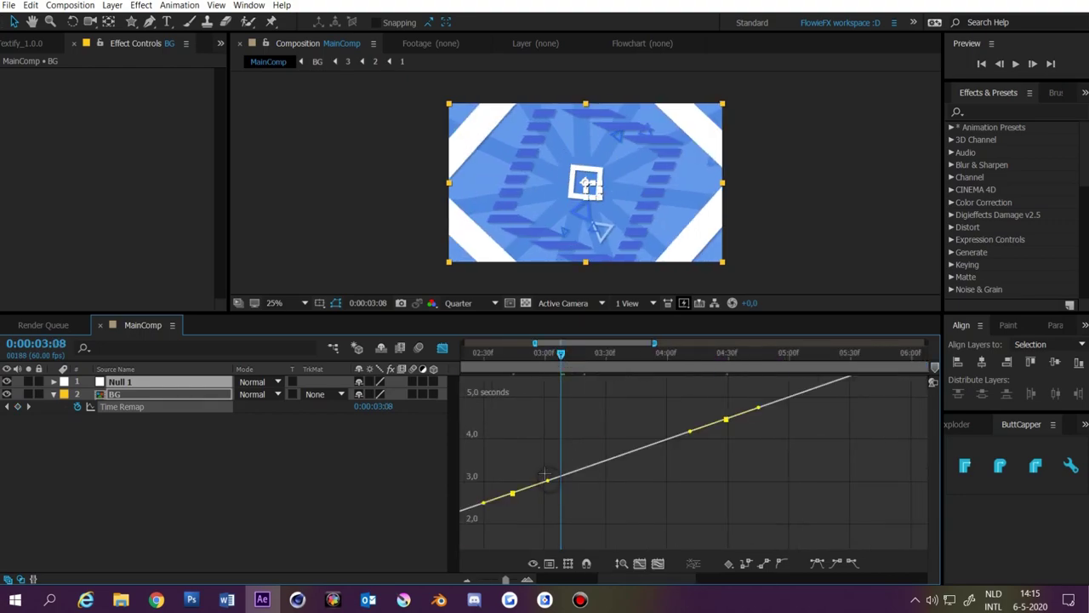
pyautogui.press('F9')
pyautogui.keyDown('alt'); pyautogui.scroll(-3, 563, 458); pyautogui.keyUp('alt')
pyautogui.keyDown('alt'); pyautogui.scroll(-2, 562, 458); pyautogui.keyUp('alt')
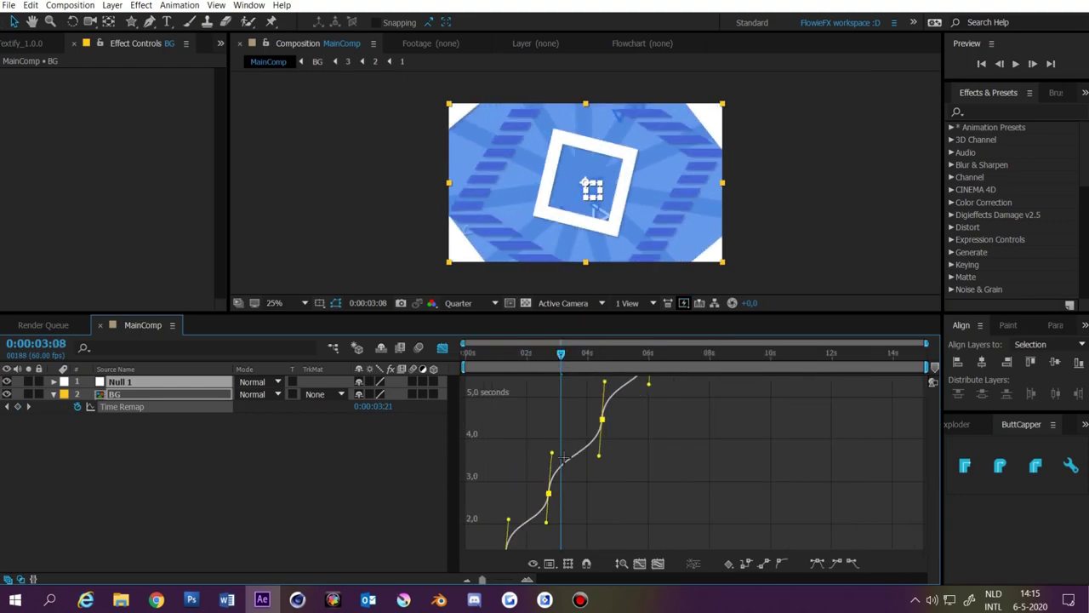
pyautogui.keyDown('alt'); pyautogui.scroll(-2, 563, 457); pyautogui.keyUp('alt')
pyautogui.click(528, 365)
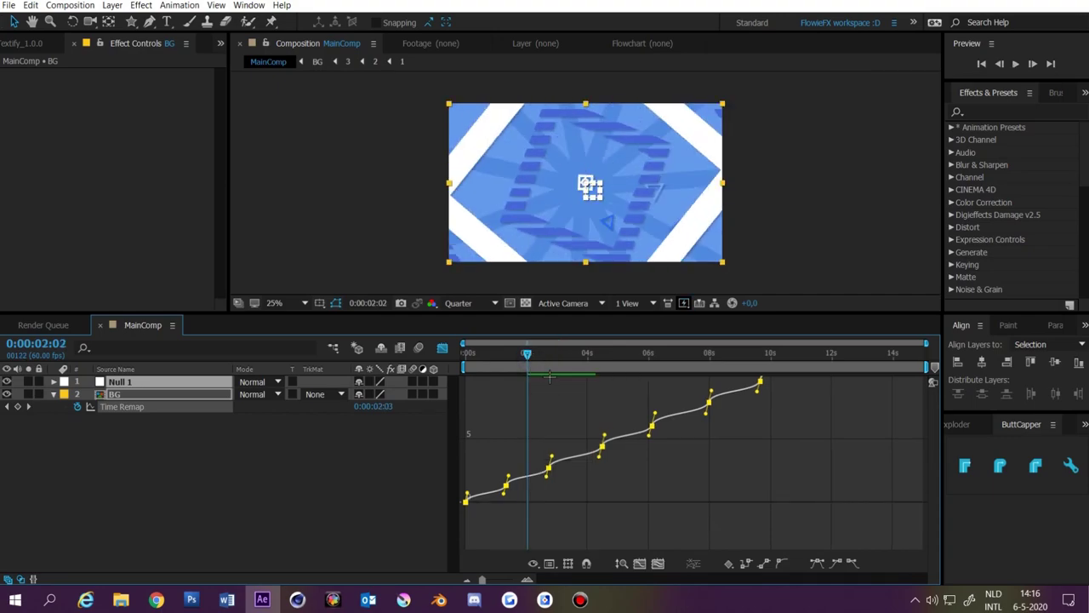
pyautogui.hotkey('shift', 'F3')
pyautogui.press('Delete')
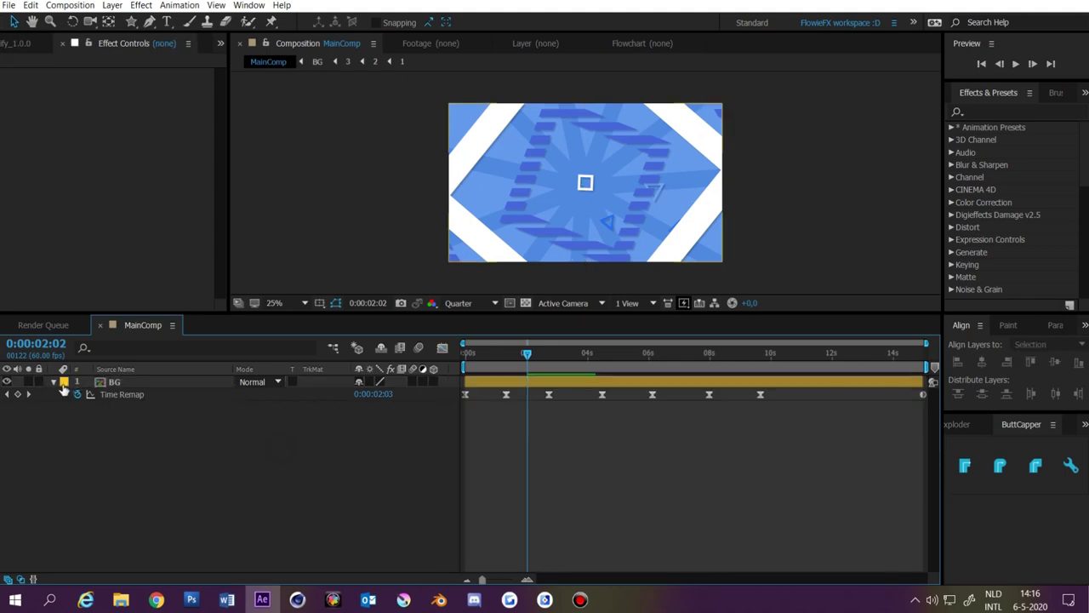
# Draw a white-filled ellipse enclosing the whole frame
pyautogui.click(54, 381)
pyautogui.moveTo(536, 366); pyautogui.dragTo(545, 366)
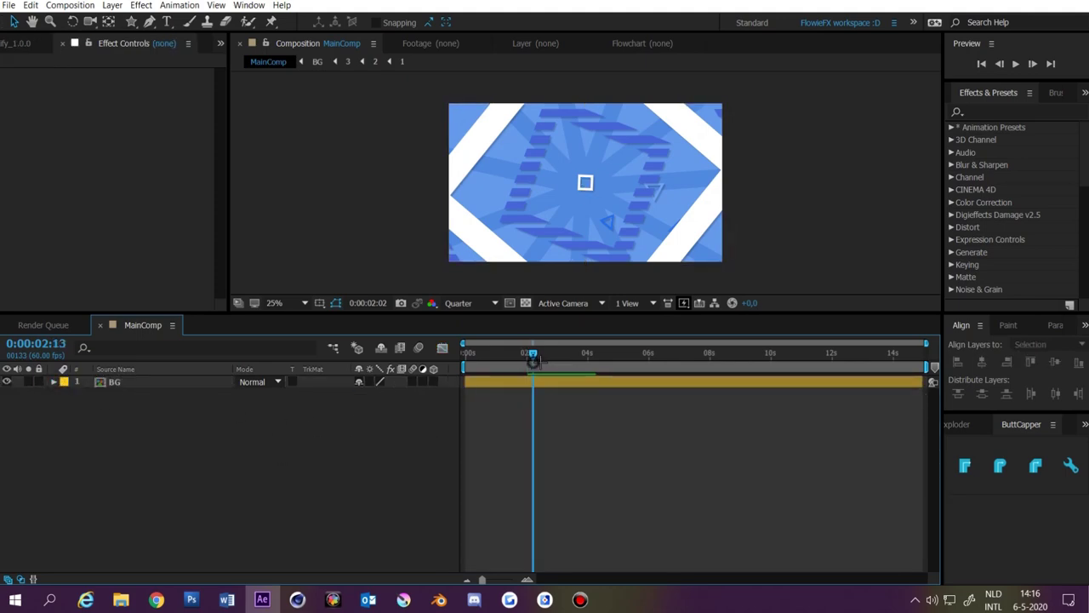
pyautogui.click(132, 21)
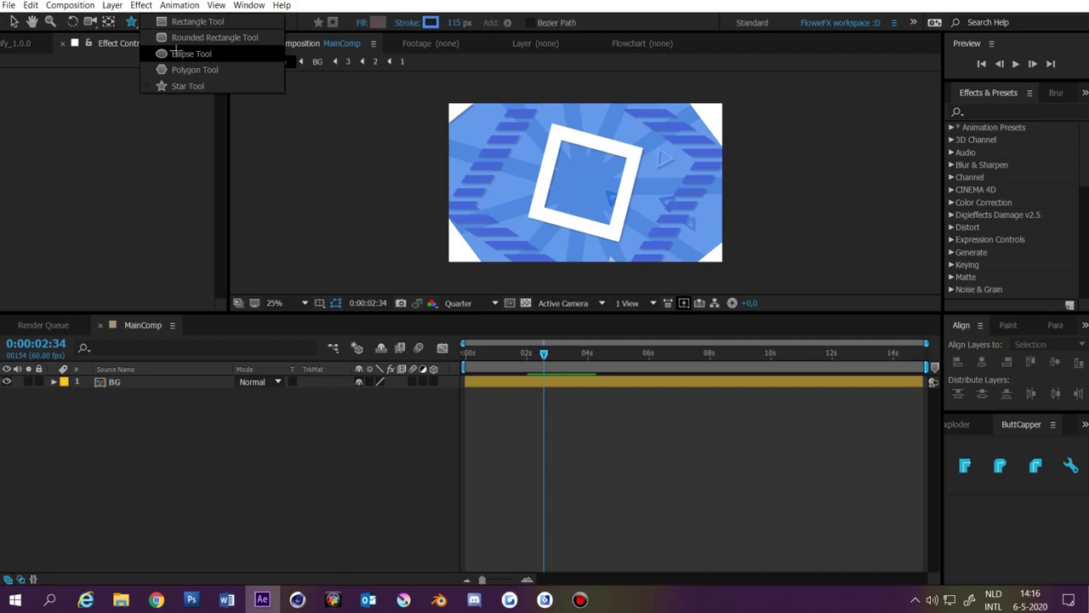
pyautogui.click(174, 53)
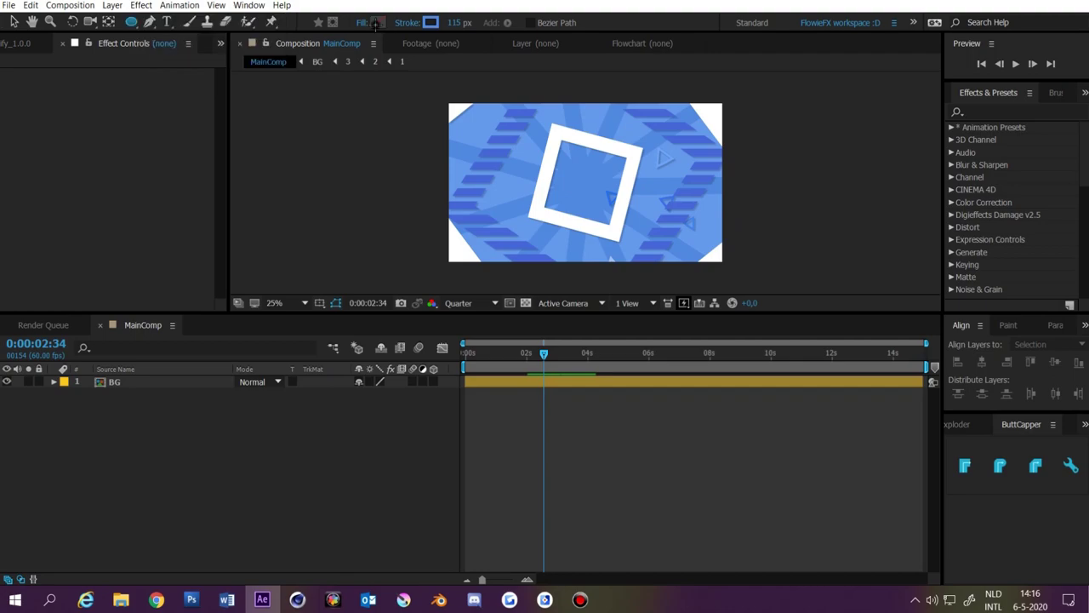
pyautogui.click(377, 21)
pyautogui.click(375, 328)
pyautogui.click(686, 333)
pyautogui.press(',')
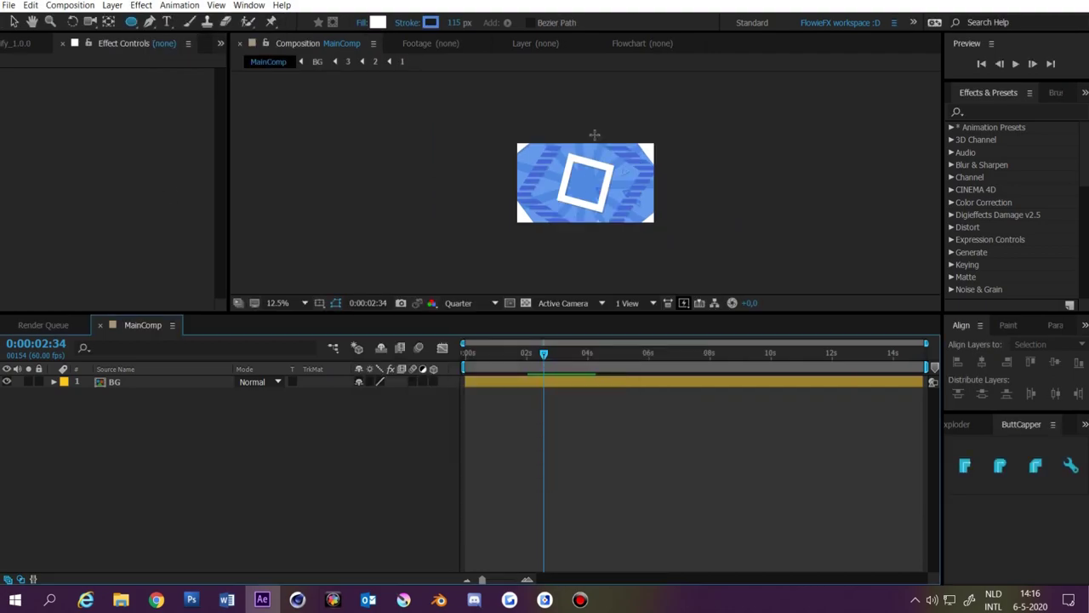
pyautogui.press(',')
pyautogui.moveTo(535, 134); pyautogui.dragTo(635, 236)
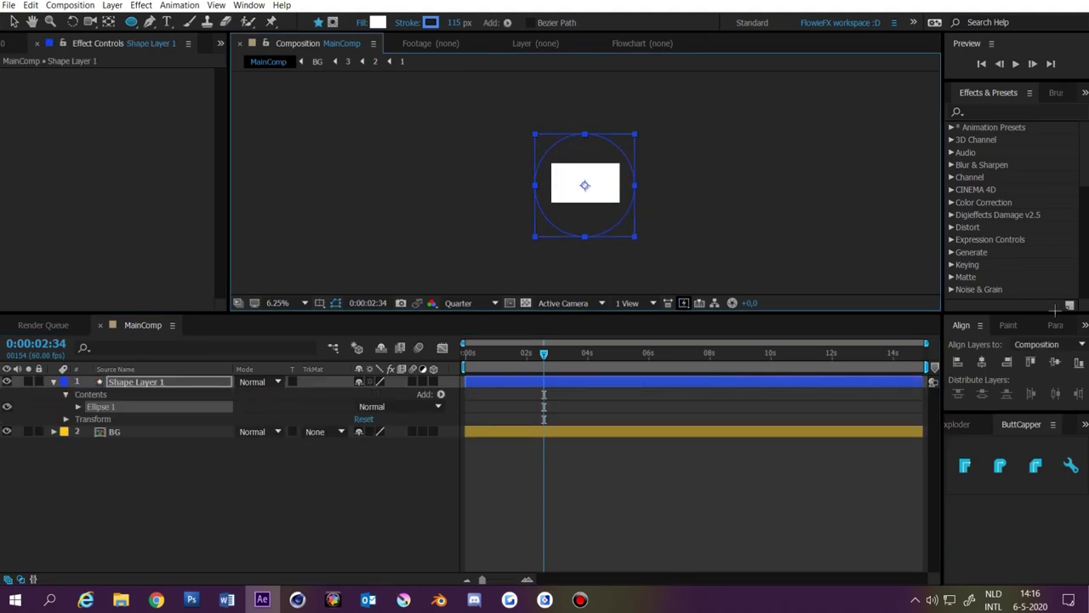
# Keyframe the circle's Scale from 0% at the start to 89% at 1.5 seconds
pyautogui.click(564, 493)
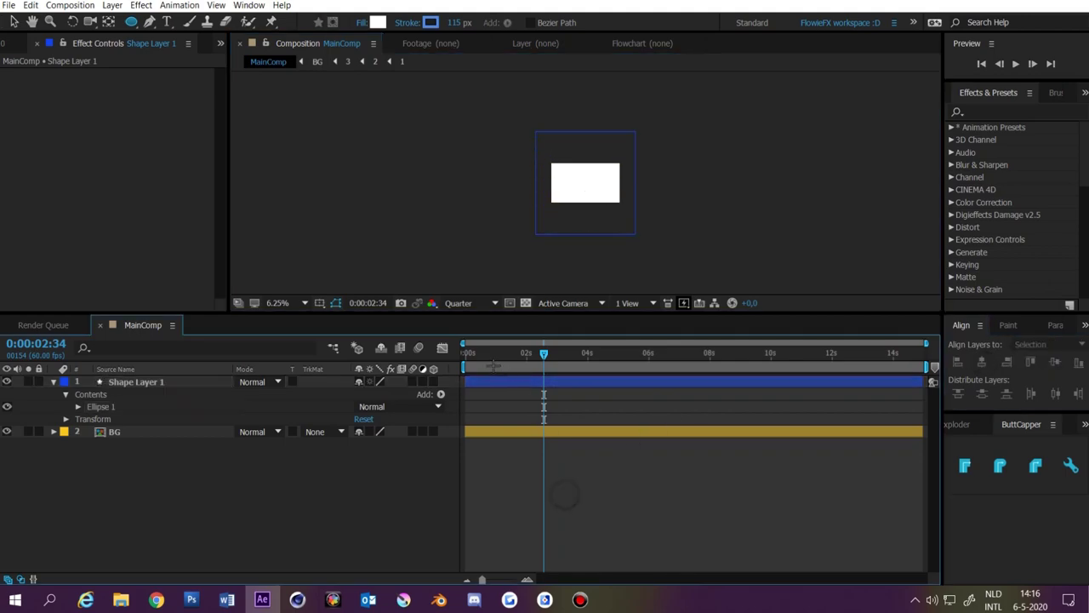
pyautogui.moveTo(492, 365); pyautogui.dragTo(465, 364)
pyautogui.click(486, 382)
pyautogui.write('s')
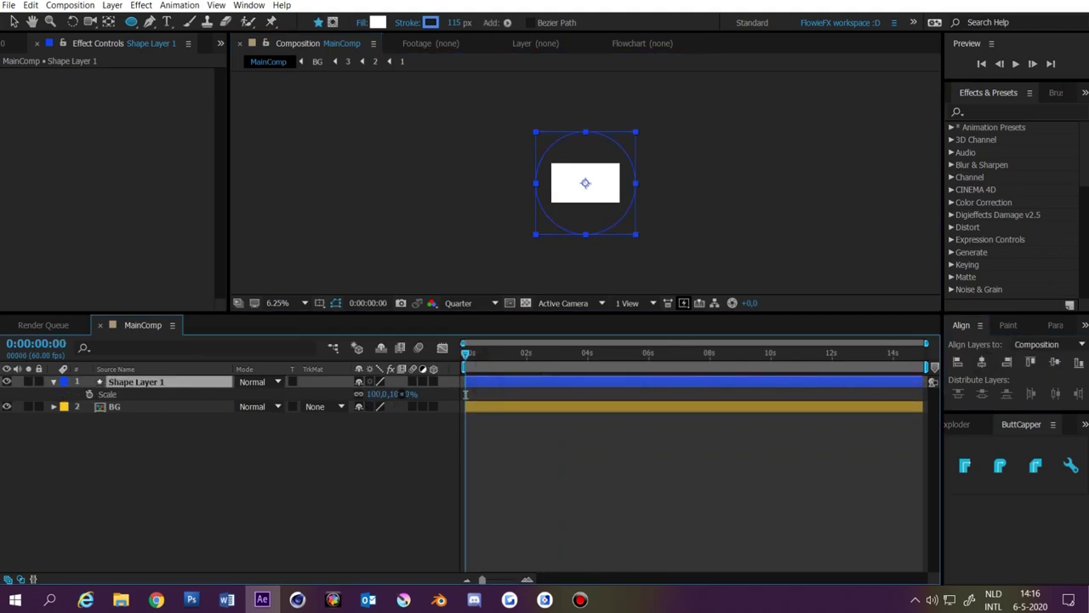
pyautogui.write('0')
pyautogui.press('Return')
pyautogui.hotkey('alt', 'shift', 's')
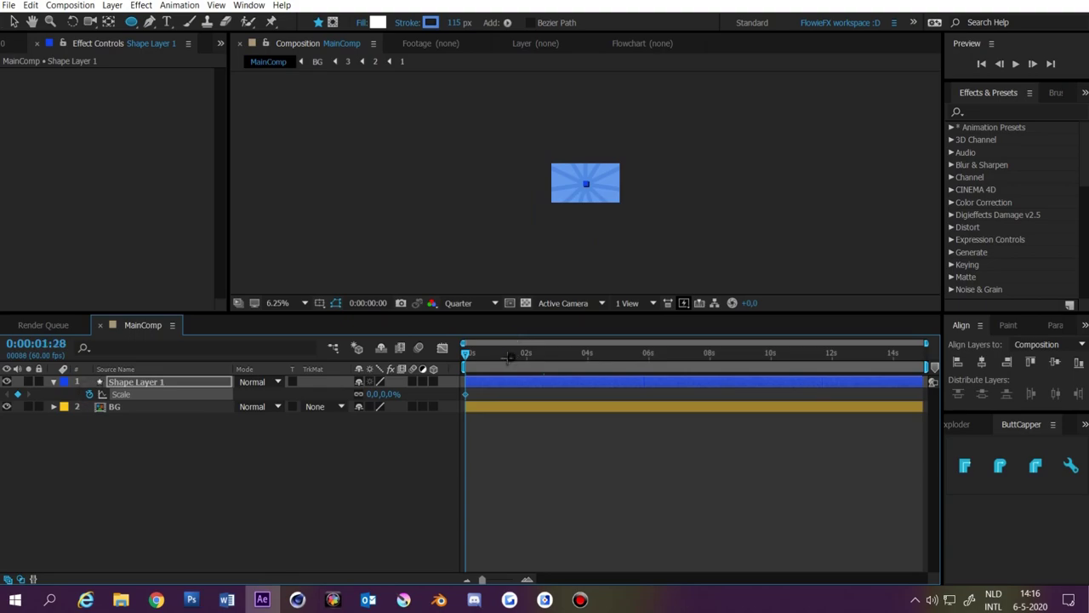
pyautogui.click(503, 353)
pyautogui.moveTo(387, 395); pyautogui.dragTo(464, 397)
# Set the circle layer's blend mode to Stencil Alpha and preview the reveal
pyautogui.click(272, 381)
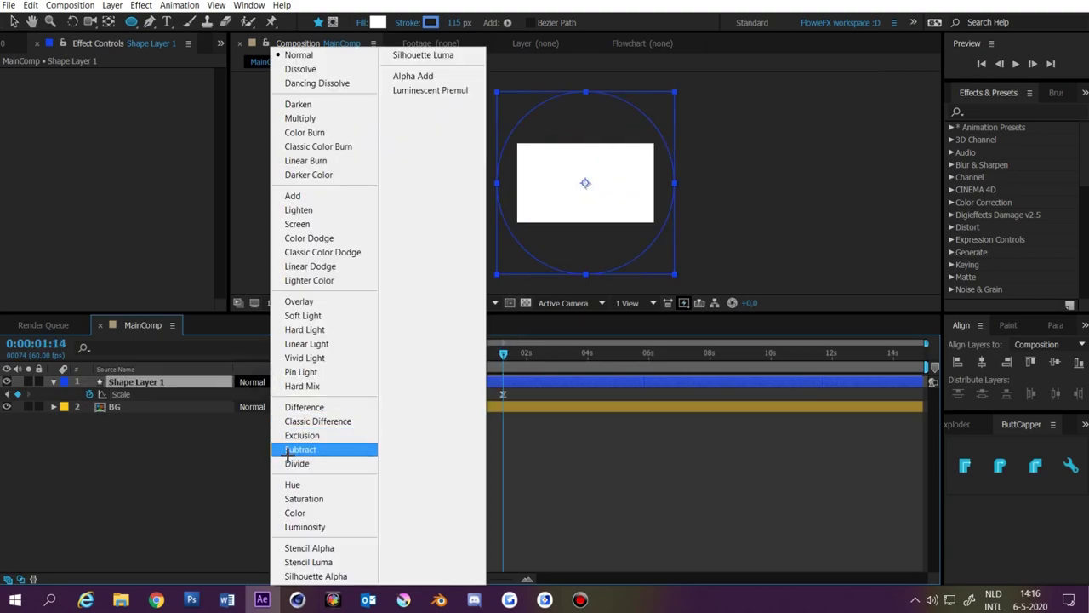
pyautogui.click(341, 548)
pyautogui.press('space')
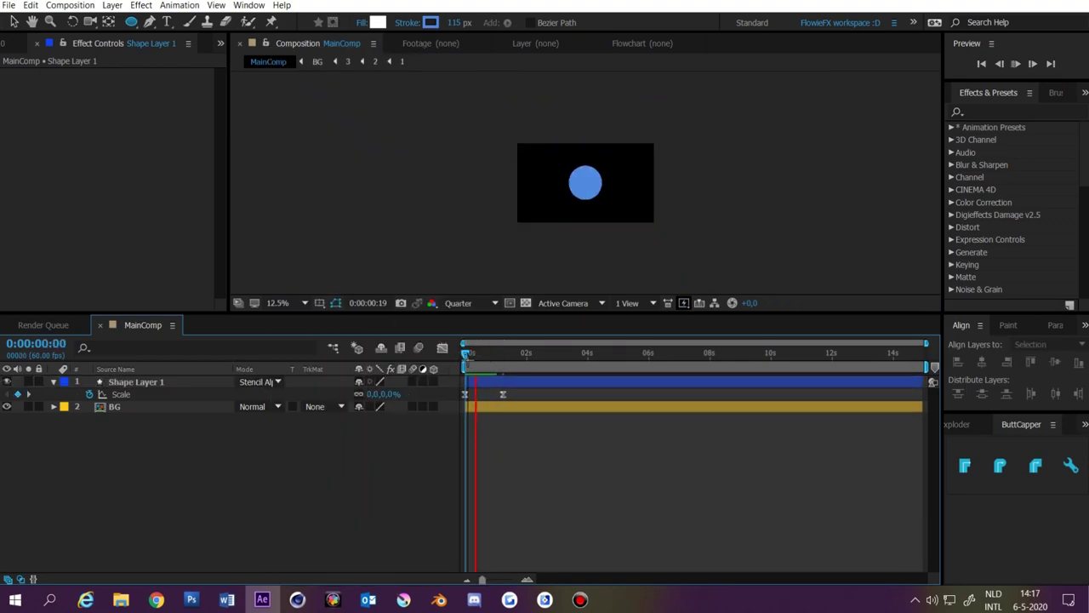